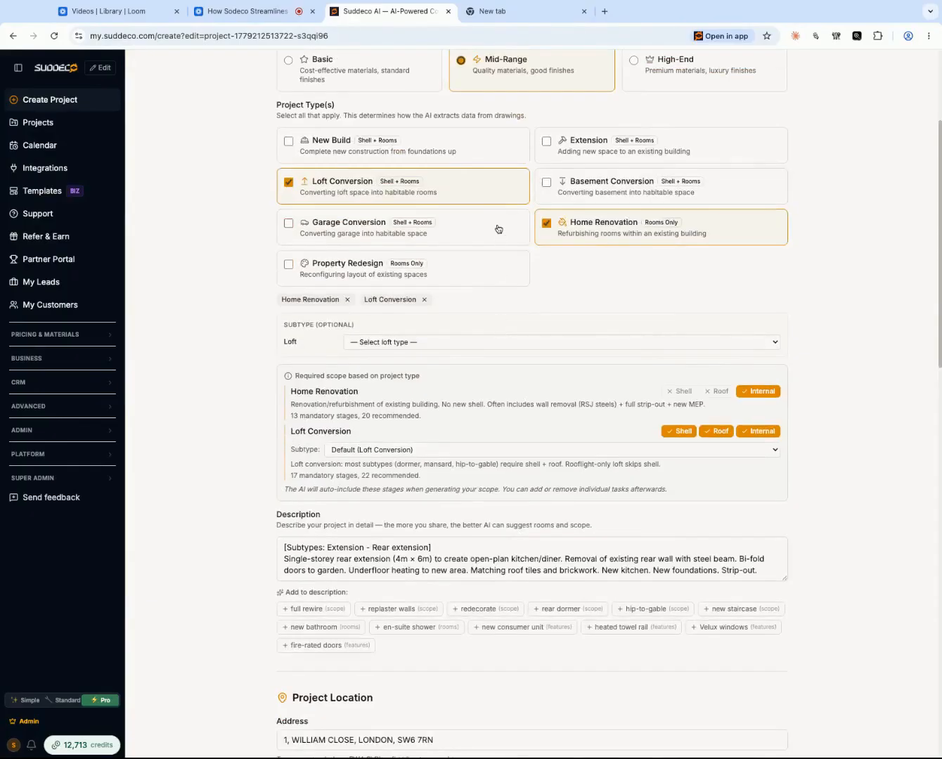
- Clear the existing rear extension text from the project description
{"action": "scroll", "coordinate": [593, 243], "scroll_direction": "down", "scroll_amount": 3}
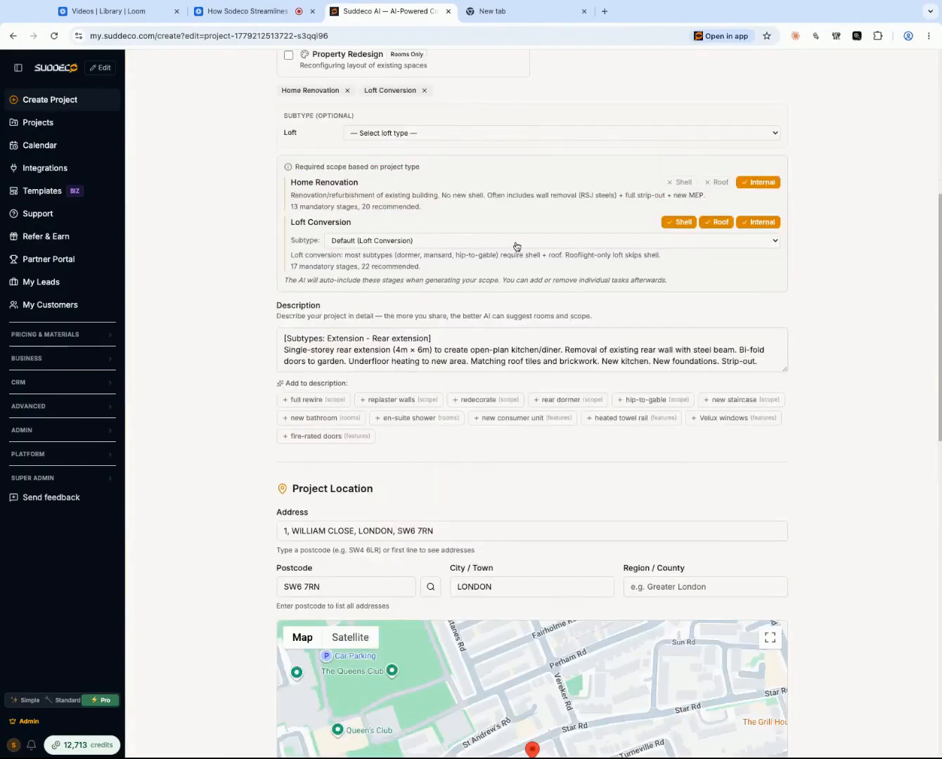
- Set the Loft Conversion subtype in the required scope section to "Loft conversion"
{"action": "left_click", "coordinate": [517, 247]}
{"action": "left_click", "coordinate": [491, 258]}
{"action": "left_click", "coordinate": [378, 242]}
{"action": "left_click", "coordinate": [384, 253]}
{"action": "scroll", "coordinate": [444, 303], "scroll_direction": "down", "scroll_amount": 1}
{"action": "scroll", "coordinate": [445, 311], "scroll_direction": "down", "scroll_amount": 1}
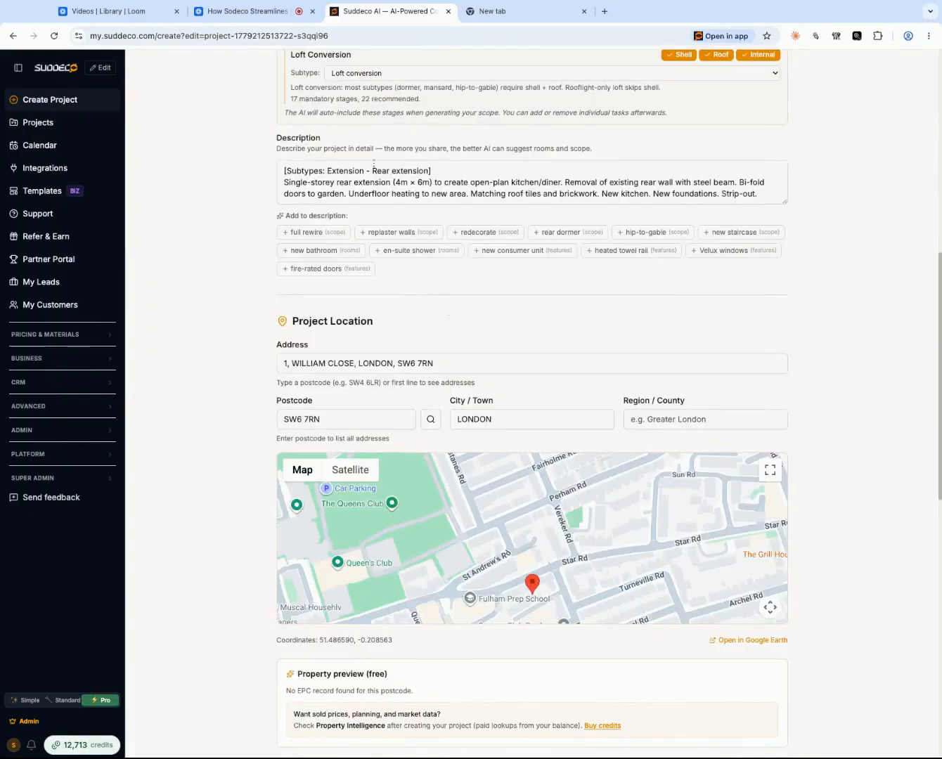
{"action": "left_click", "coordinate": [734, 172]}
{"action": "triple_click", "coordinate": [759, 192]}
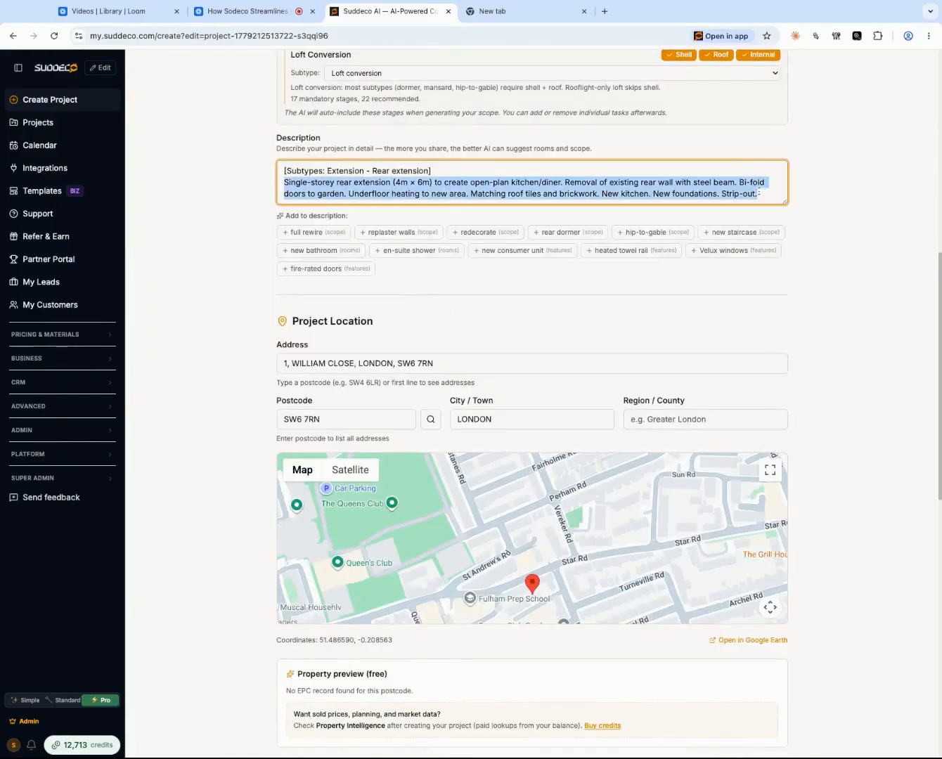
{"action": "key", "text": "BackSpace"}
{"action": "key", "text": "BackSpace"}
{"action": "key", "text": "BackSpace"}
{"action": "key", "text": "BackSpace"}
{"action": "key", "text": "BackSpace"}
{"action": "key", "text": "BackSpace"}
{"action": "key", "text": "BackSpace"}
{"action": "key", "text": "BackSpace"}
{"action": "key", "text": "BackSpace"}
{"action": "key", "text": "BackSpace"}
{"action": "key", "text": "BackSpace"}
{"action": "key", "text": "BackSpace"}
{"action": "key", "text": "BackSpace"}
{"action": "key", "text": "BackSpace"}
{"action": "key", "text": "BackSpace"}
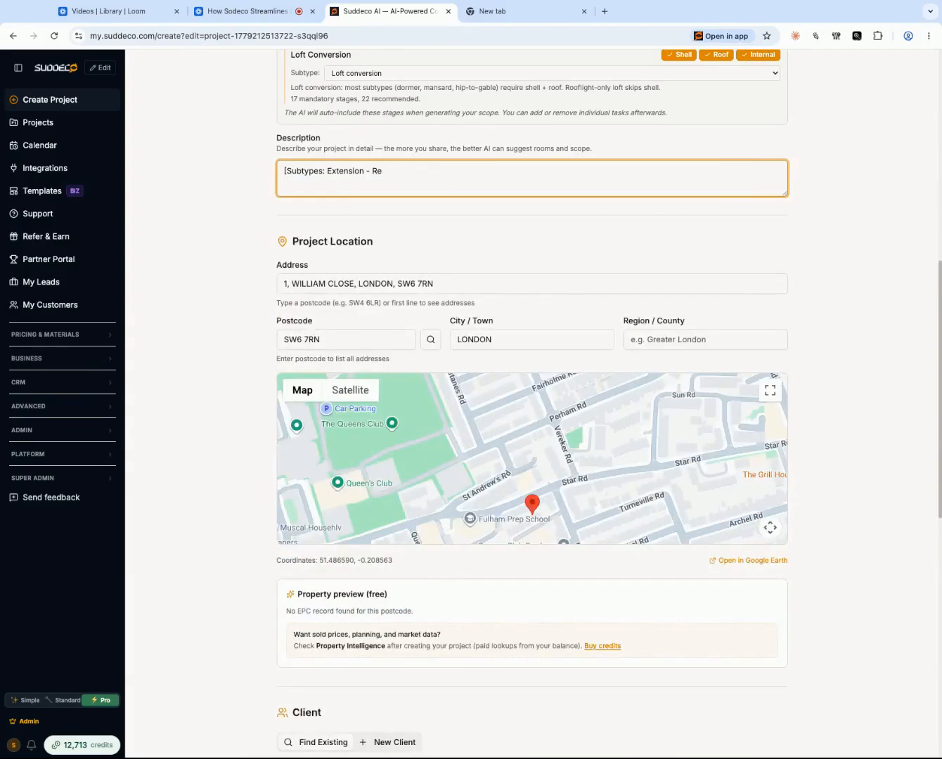
{"action": "key", "text": "BackSpace"}
{"action": "key", "text": "BackSpace"}
{"action": "key", "text": "BackSpace"}
{"action": "key", "text": "BackSpace"}
{"action": "key", "text": "BackSpace"}
{"action": "key", "text": "BackSpace"}
{"action": "key", "text": "BackSpace"}
{"action": "key", "text": "BackSpace"}
{"action": "key", "text": "BackSpace"}
{"action": "key", "text": "BackSpace"}
{"action": "key", "text": "BackSpace"}
{"action": "key", "text": "BackSpace"}
{"action": "key", "text": "BackSpace"}
{"action": "key", "text": "BackSpace"}
{"action": "key", "text": "BackSpace"}
{"action": "key", "text": "BackSpace"}
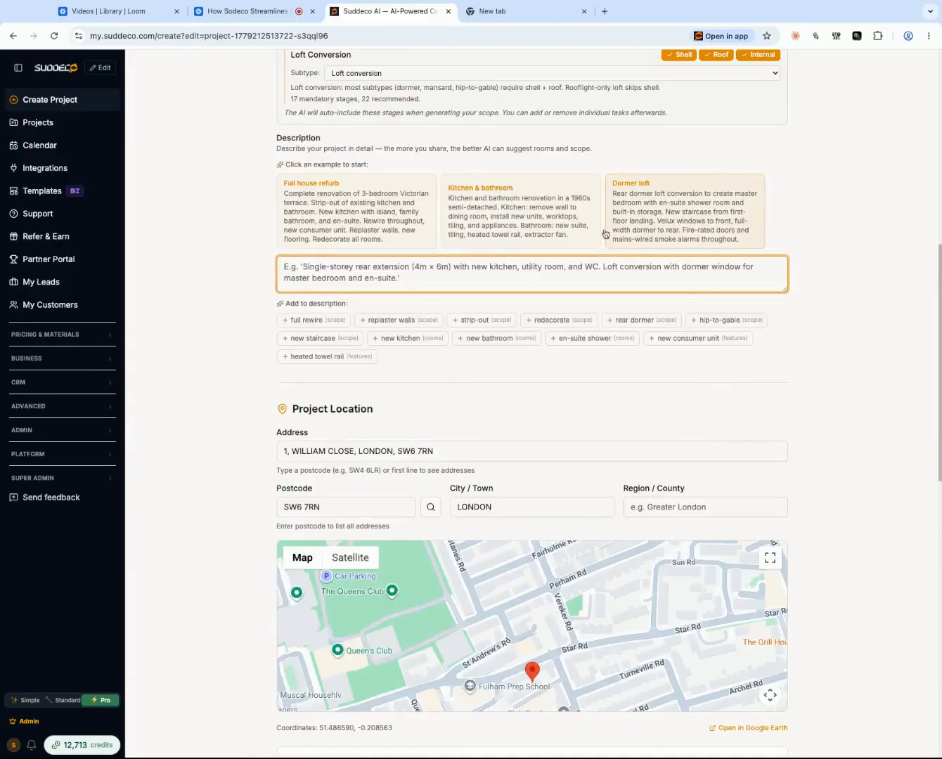
- Fill the description with the Dormer loft example and append strip-out, mains smoke alarms, full rewire and replaster walls
{"action": "left_click", "coordinate": [635, 228]}
{"action": "left_click", "coordinate": [483, 225]}
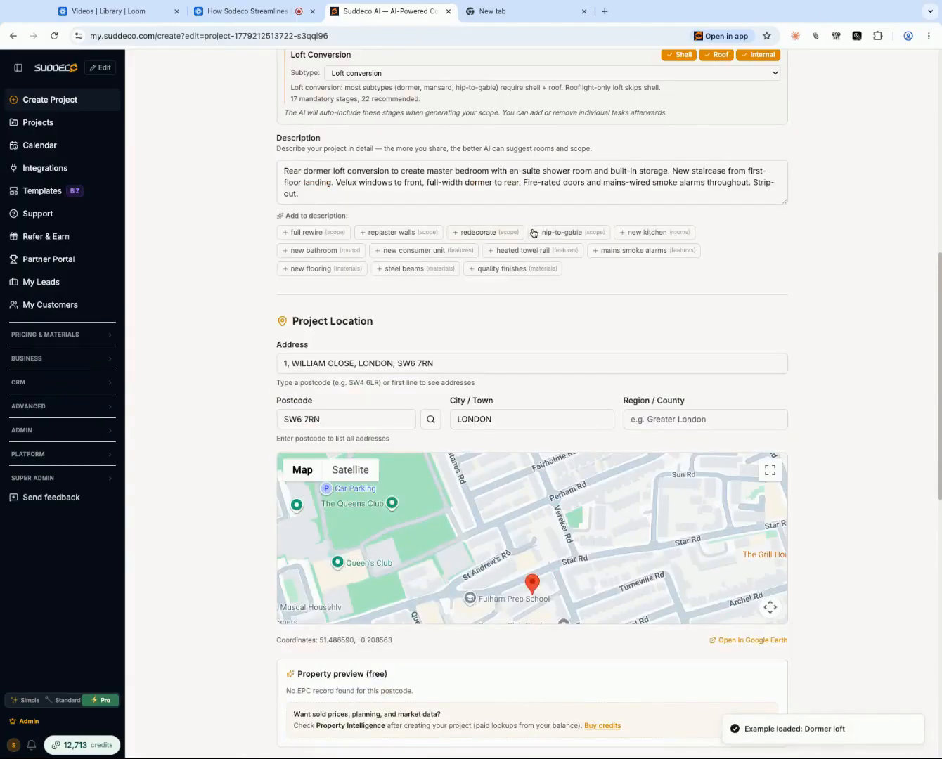
{"action": "left_click", "coordinate": [610, 252]}
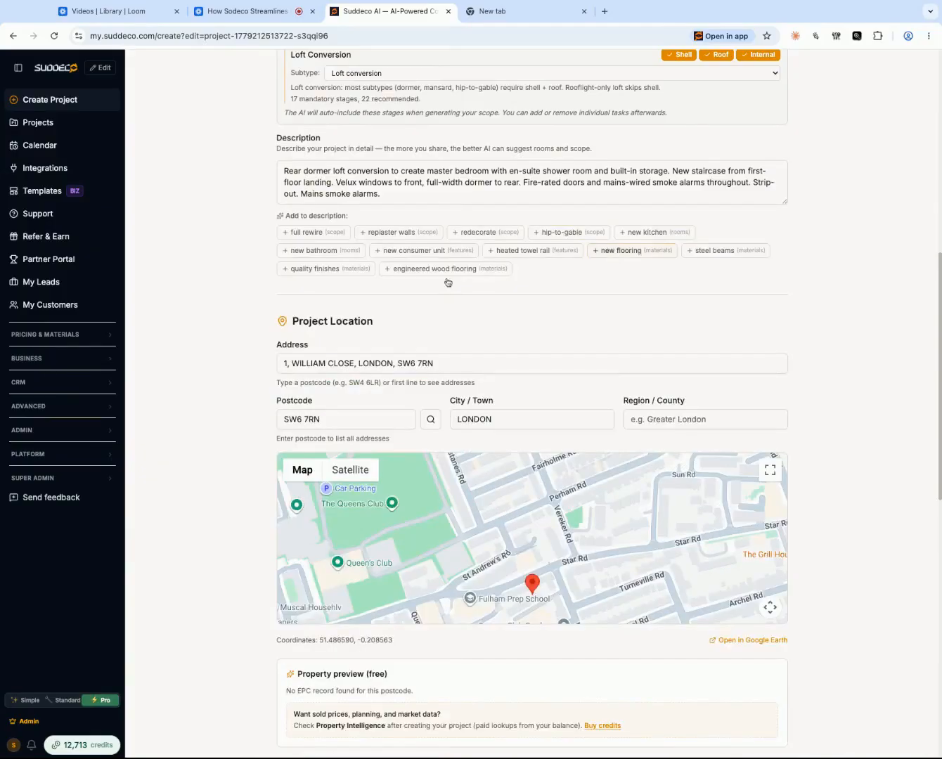
{"action": "left_click", "coordinate": [317, 235]}
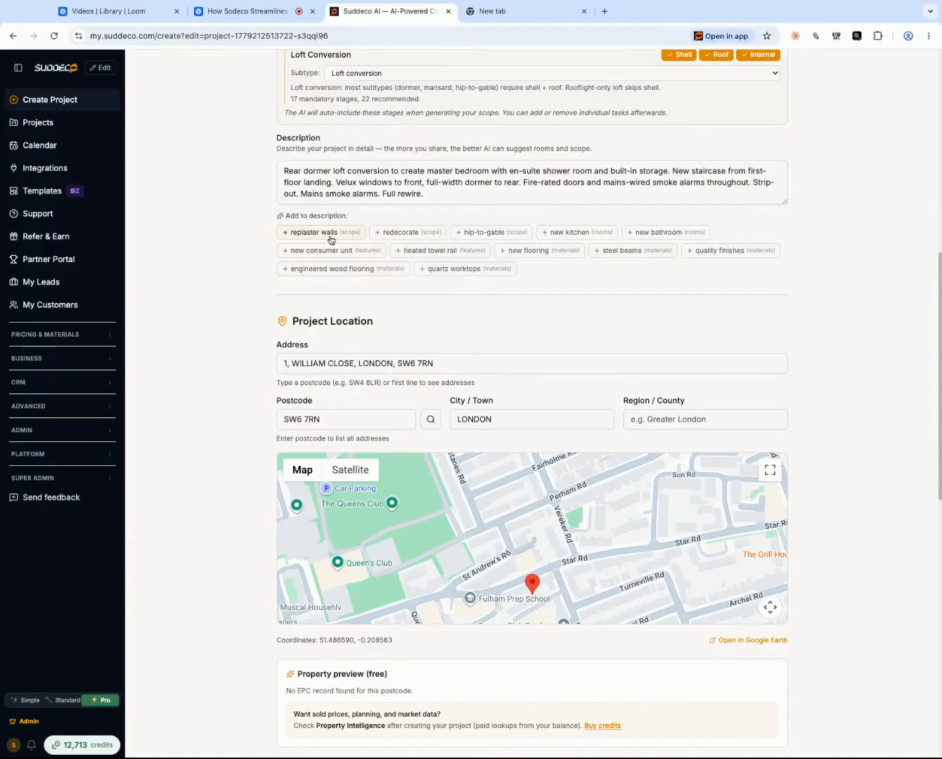
{"action": "left_click", "coordinate": [331, 237]}
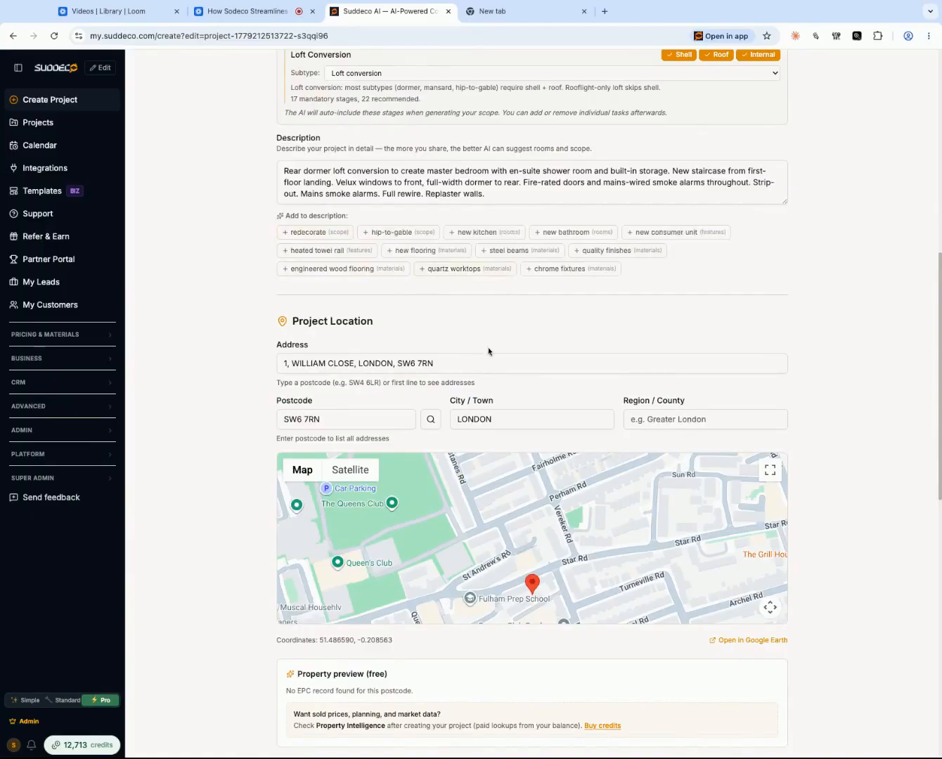
- Save the project changes without adding a client, drawings or drawing links
{"action": "scroll", "coordinate": [488, 351], "scroll_direction": "down", "scroll_amount": 2}
{"action": "scroll", "coordinate": [449, 282], "scroll_direction": "down", "scroll_amount": 6}
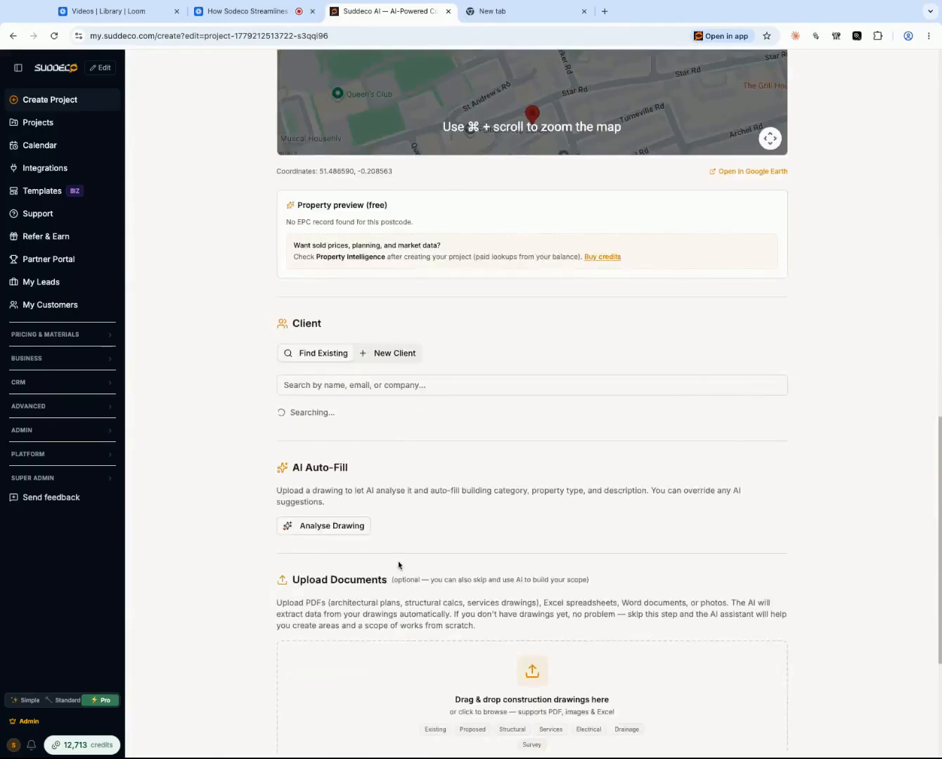
{"action": "scroll", "coordinate": [400, 659], "scroll_direction": "down", "scroll_amount": 2}
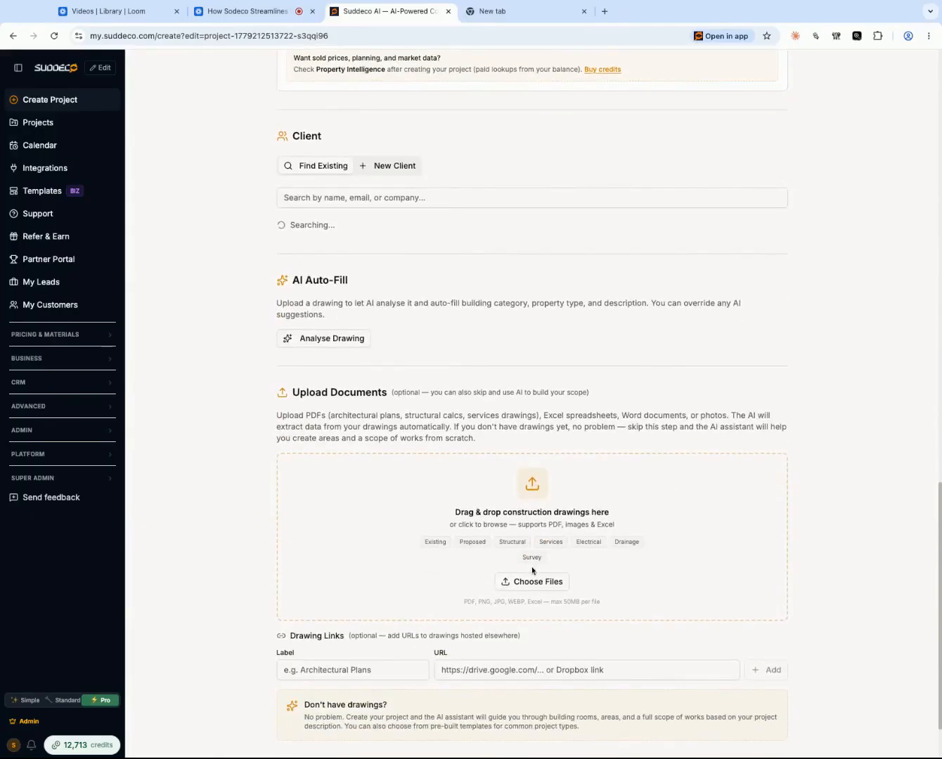
{"action": "scroll", "coordinate": [532, 571], "scroll_direction": "down", "scroll_amount": 2}
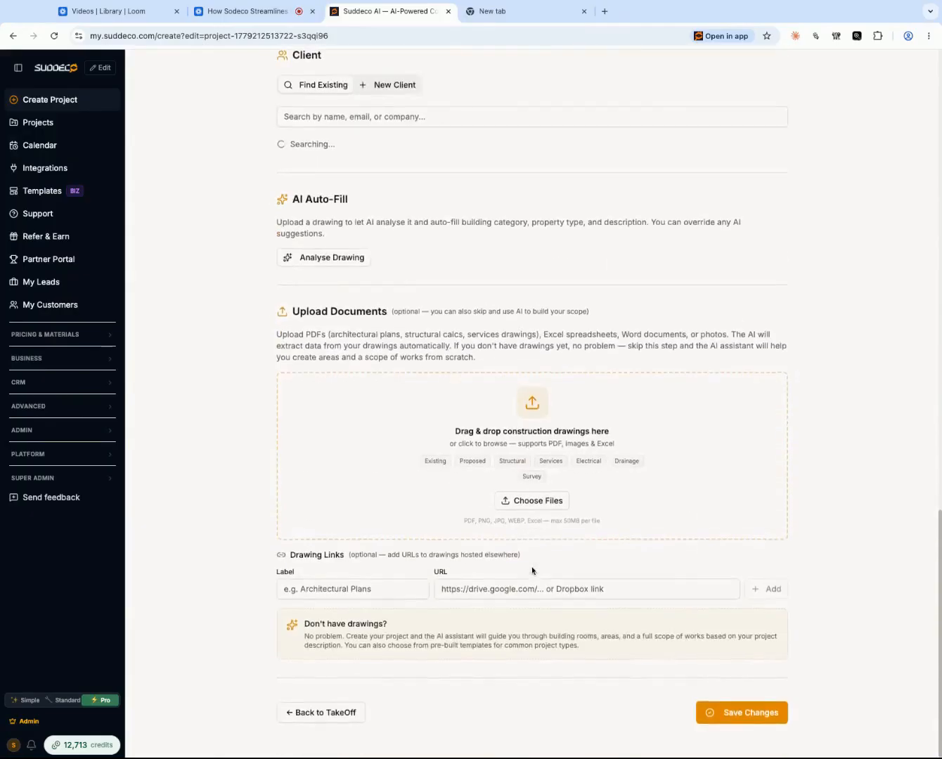
{"action": "left_click", "coordinate": [738, 715]}
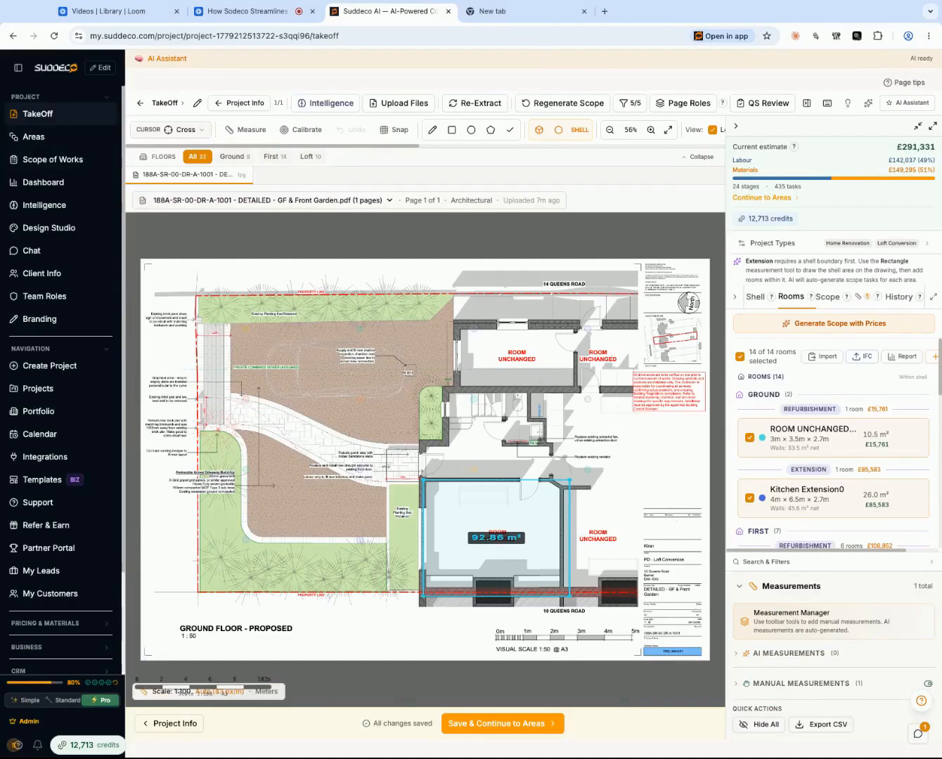
- Review the roles assigned to the drawing pages and close the overview again
{"action": "left_click", "coordinate": [689, 103]}
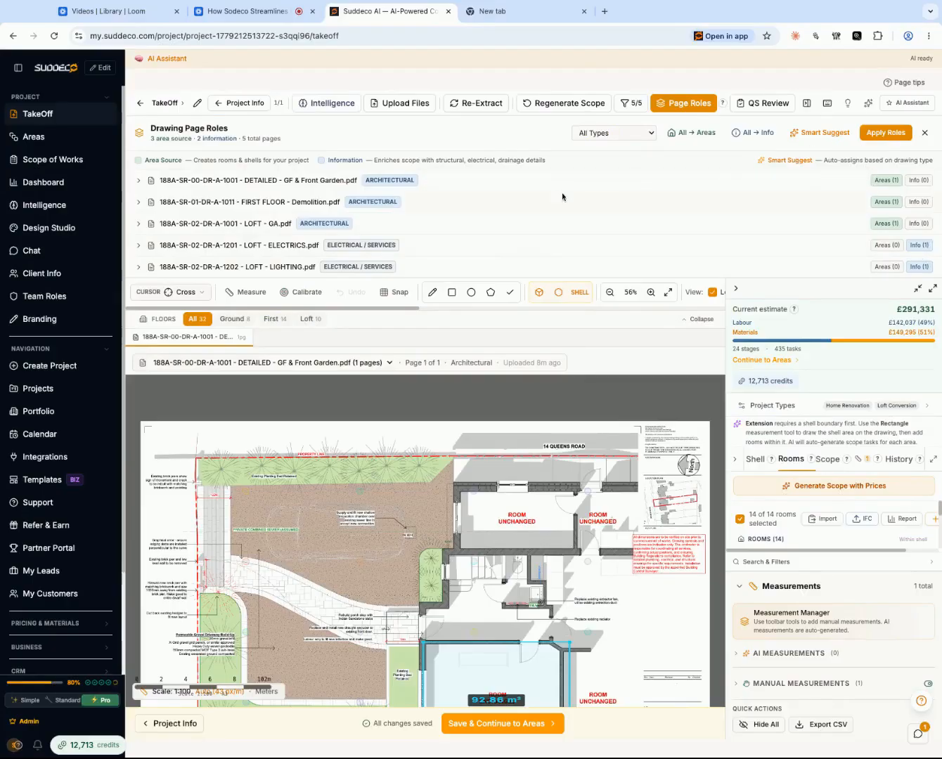
{"action": "left_click", "coordinate": [690, 103]}
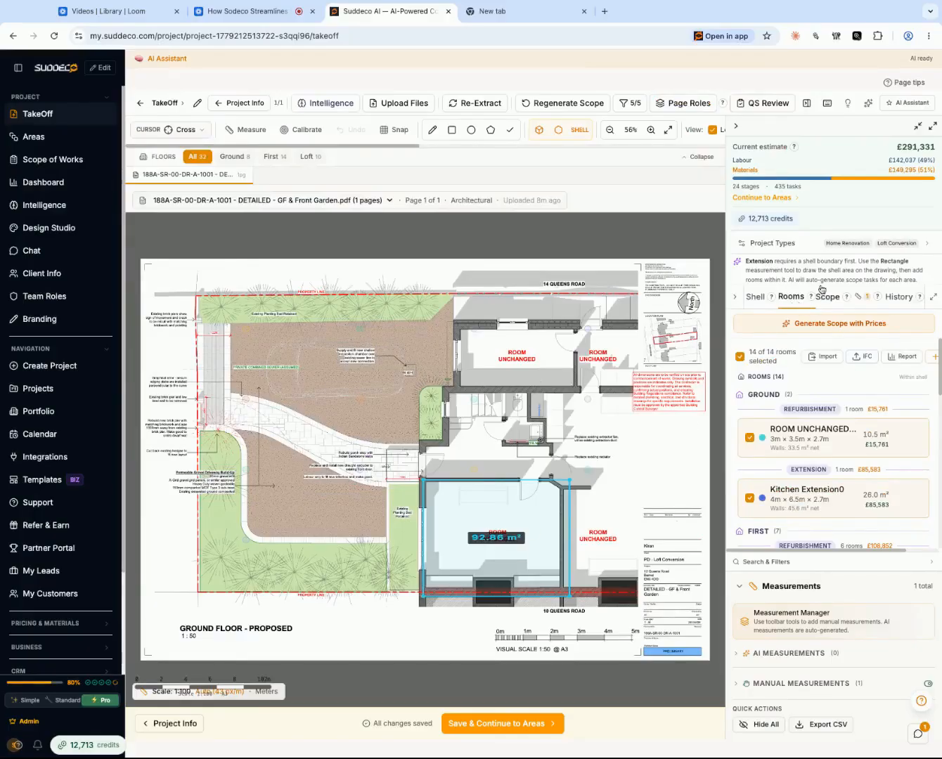
- Examine the takeoff's Shell list and Rooms list down to the loft conversion rooms, keeping Search & Filters collapsed
{"action": "left_click", "coordinate": [755, 297]}
{"action": "scroll", "coordinate": [807, 502], "scroll_direction": "down", "scroll_amount": 10}
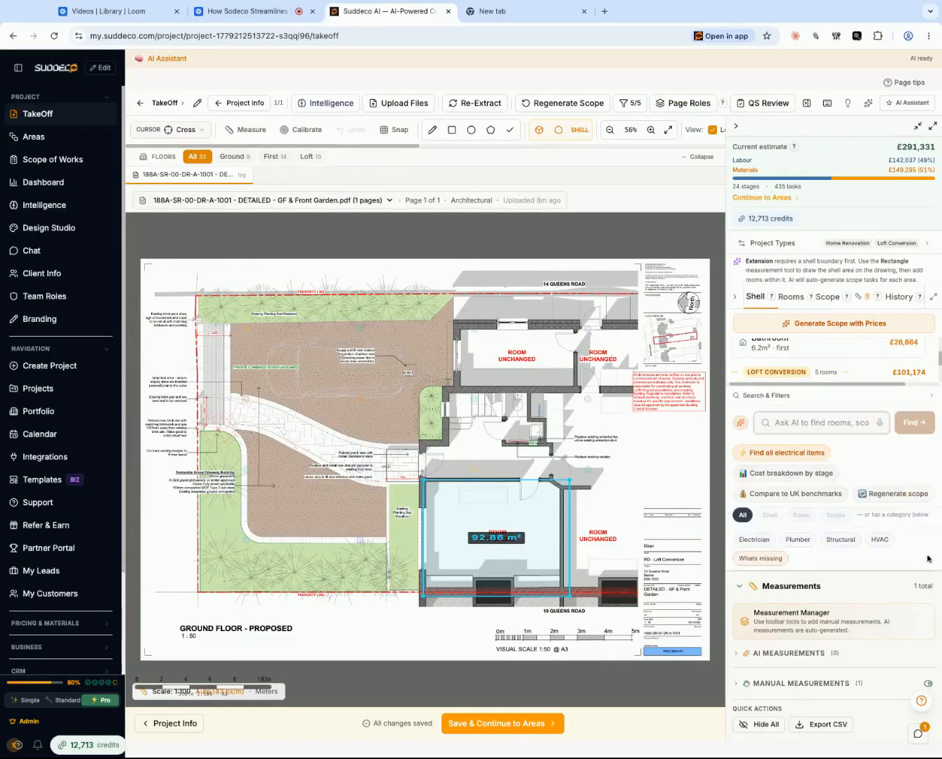
{"action": "left_click", "coordinate": [934, 384]}
{"action": "left_click", "coordinate": [932, 395]}
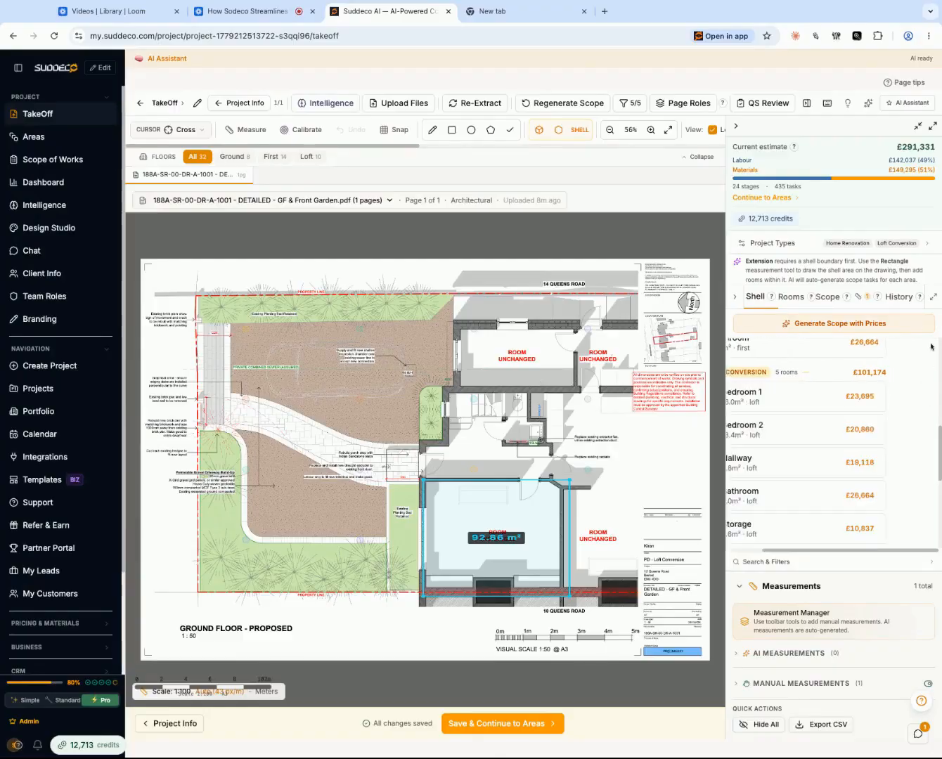
{"action": "left_click", "coordinate": [792, 297]}
{"action": "scroll", "coordinate": [823, 417], "scroll_direction": "down", "scroll_amount": 3}
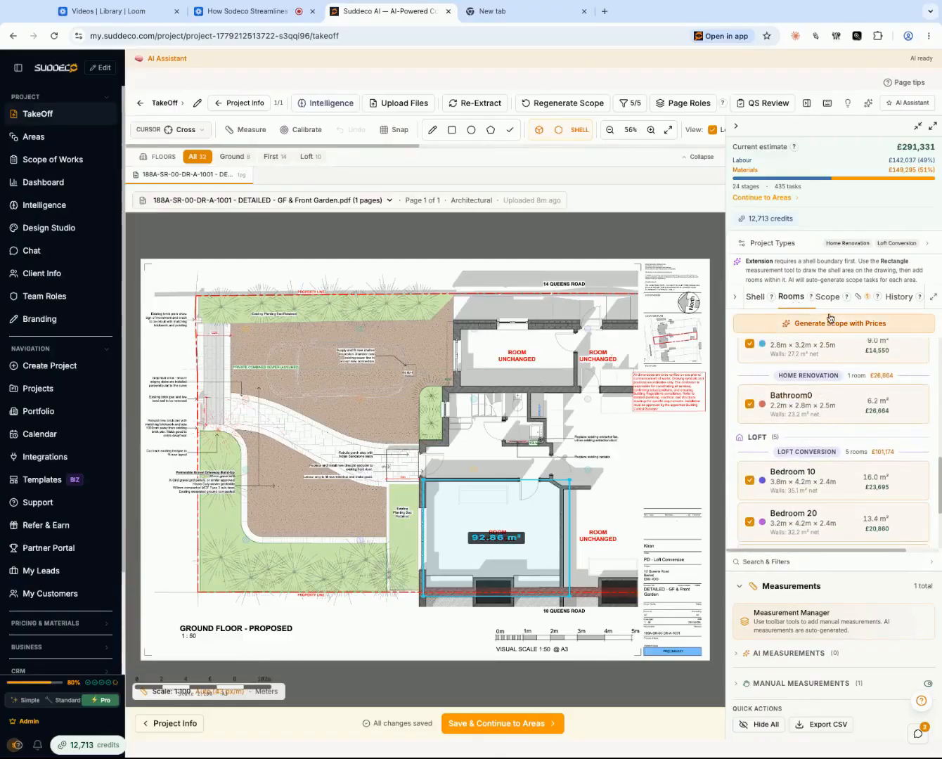
- Ask the AI assistant "What rooms am I missing?" and read its answer in full
{"action": "left_click", "coordinate": [911, 103]}
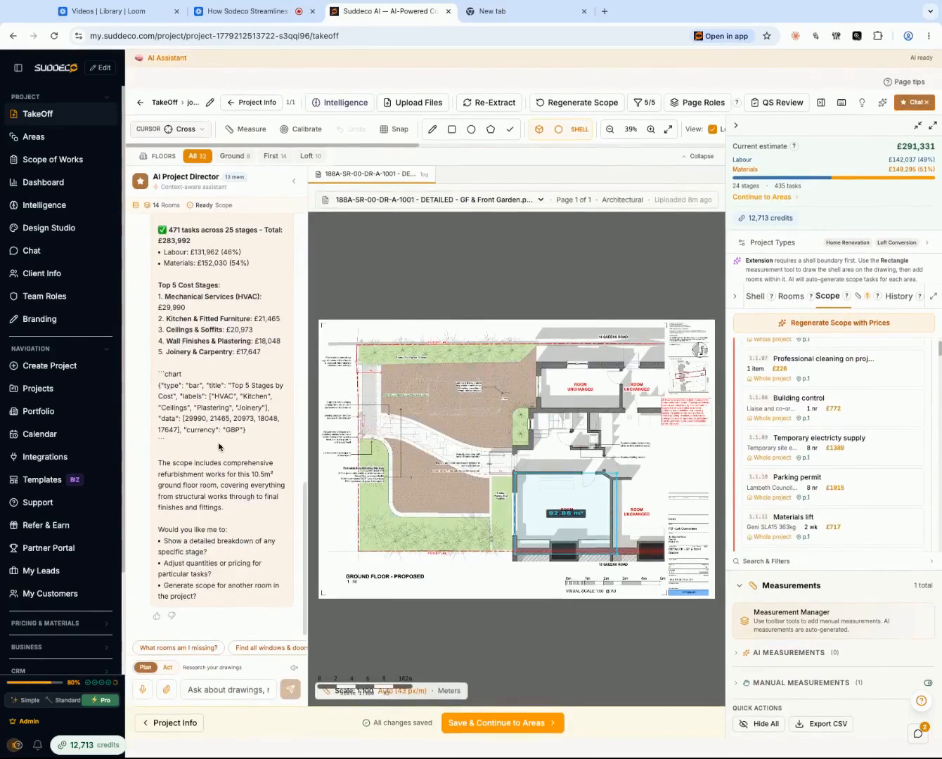
{"action": "left_click", "coordinate": [178, 649]}
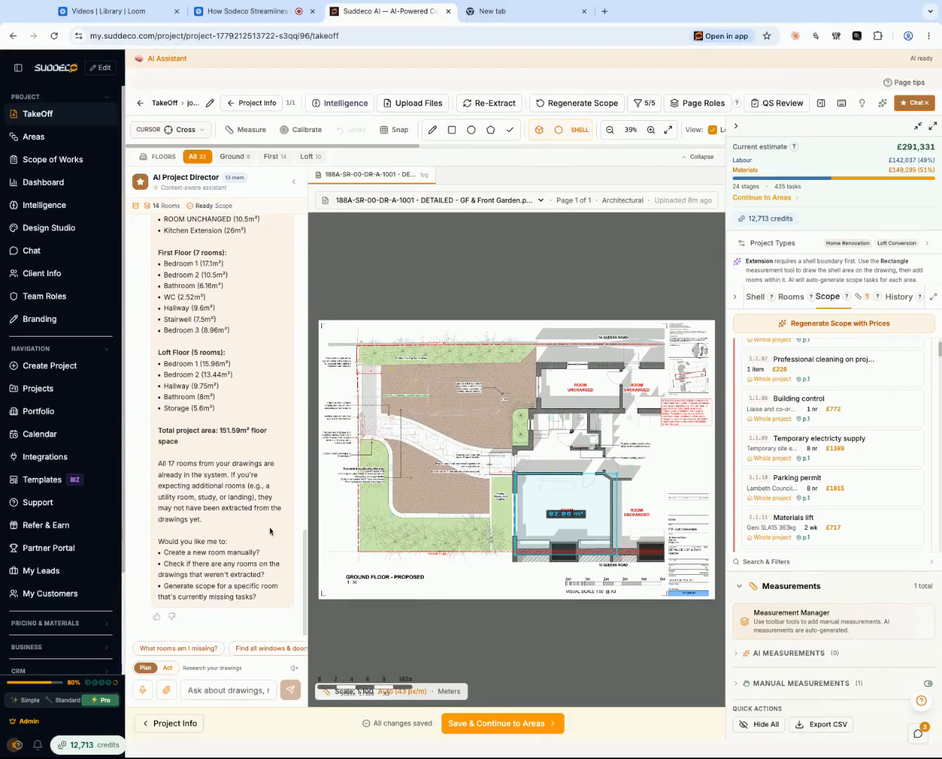
{"action": "scroll", "coordinate": [270, 532], "scroll_direction": "up", "scroll_amount": 3}
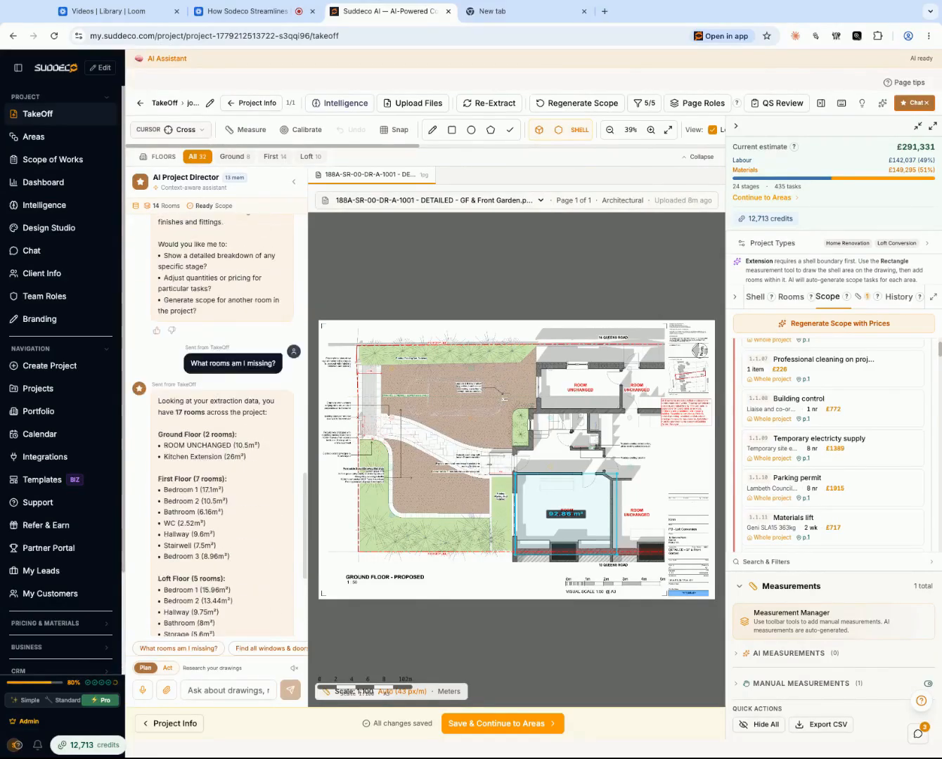
{"action": "scroll", "coordinate": [221, 378], "scroll_direction": "down", "scroll_amount": 1}
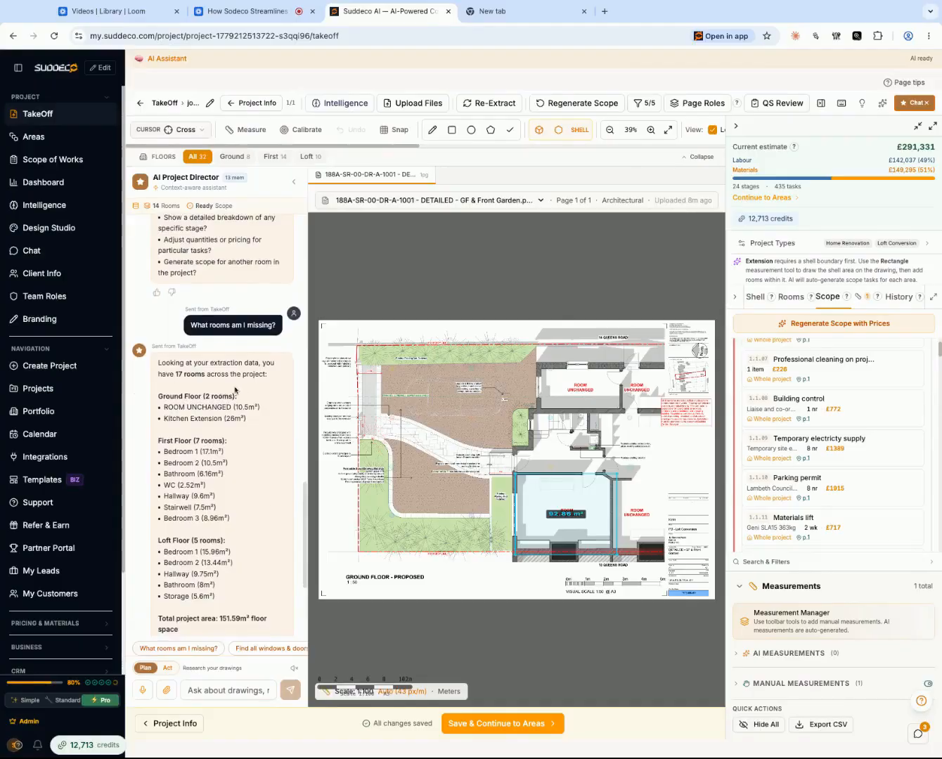
{"action": "scroll", "coordinate": [186, 389], "scroll_direction": "down", "scroll_amount": 2}
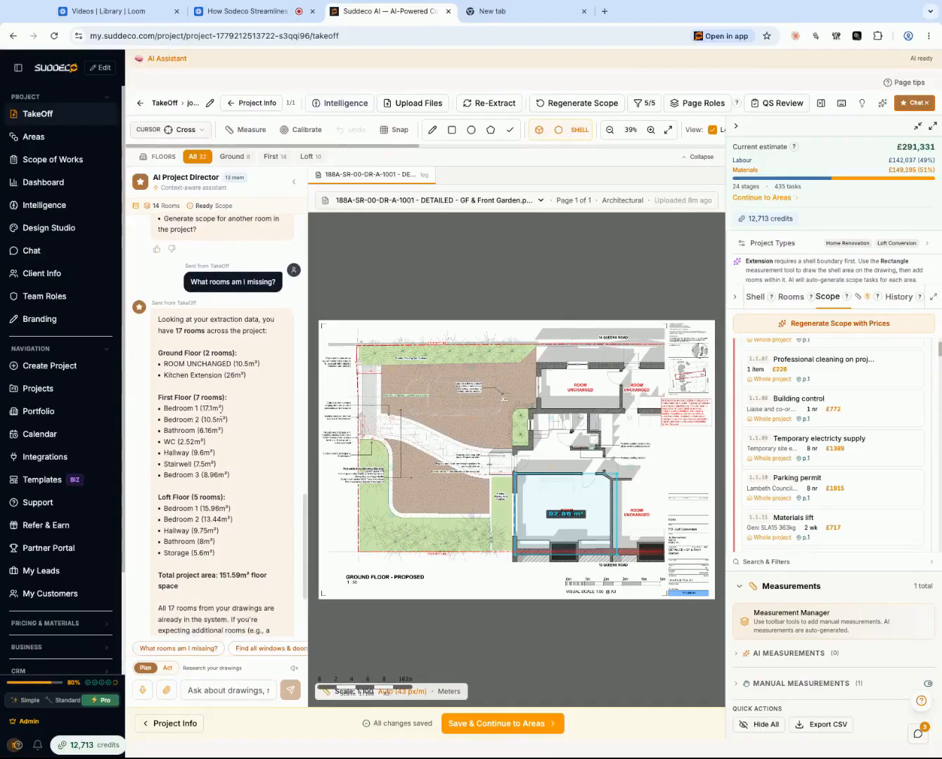
{"action": "scroll", "coordinate": [218, 443], "scroll_direction": "down", "scroll_amount": 4}
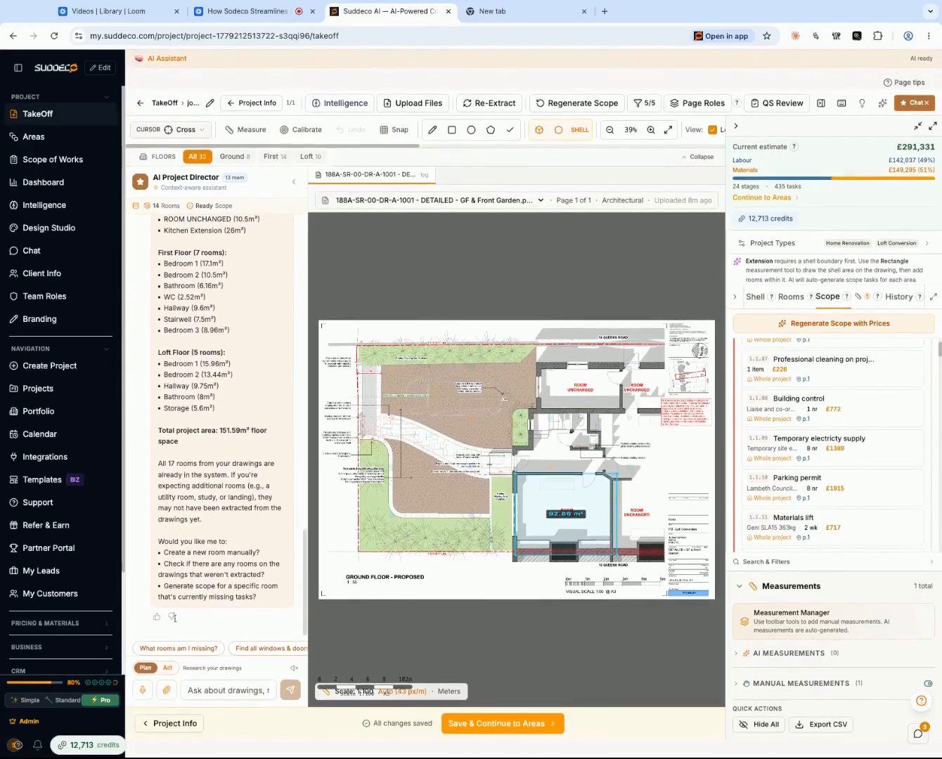
- Dictate to the AI assistant that the project covers only the loft conversion and full ground and first floor renovation, and review the reply
{"action": "left_click", "coordinate": [193, 687]}
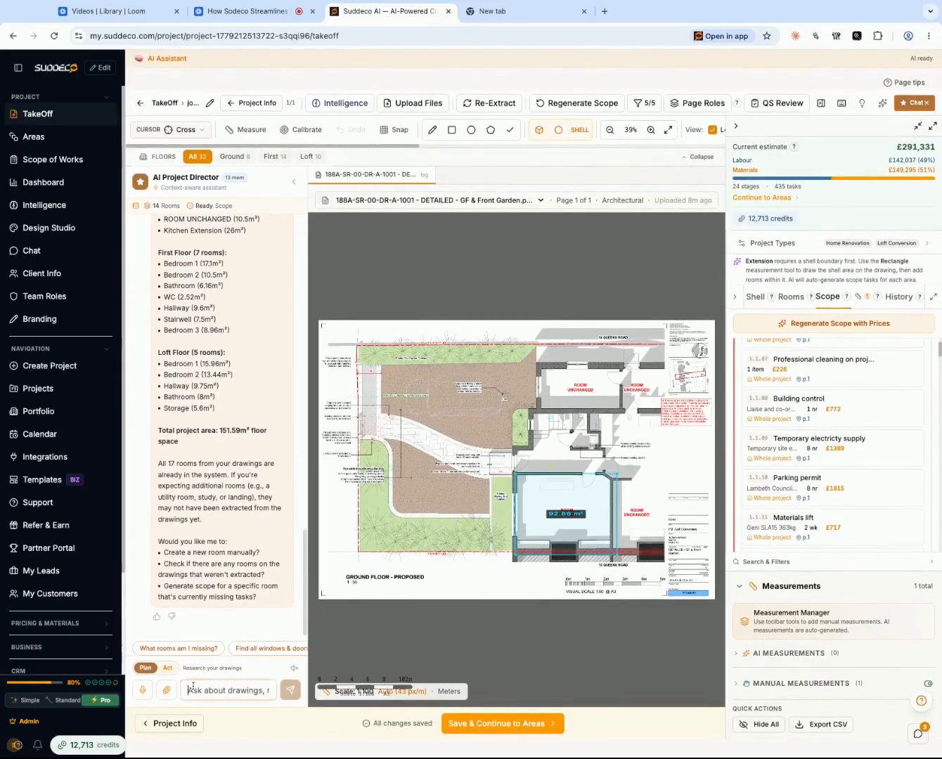
{"action": "left_click", "coordinate": [143, 691]}
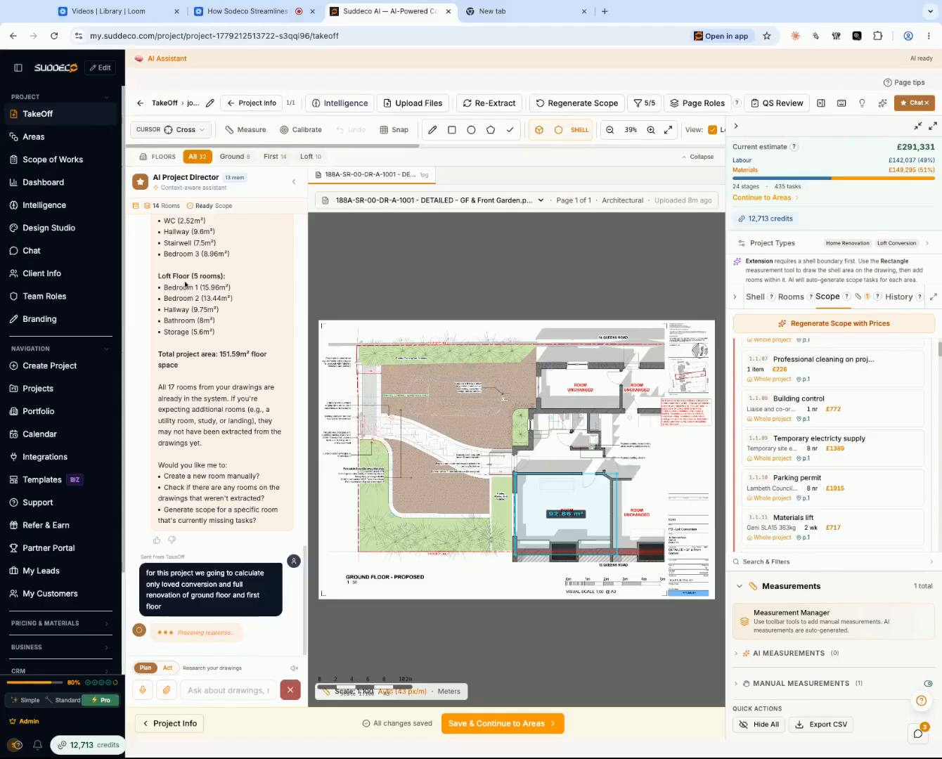
{"action": "scroll", "coordinate": [189, 289], "scroll_direction": "up", "scroll_amount": 1}
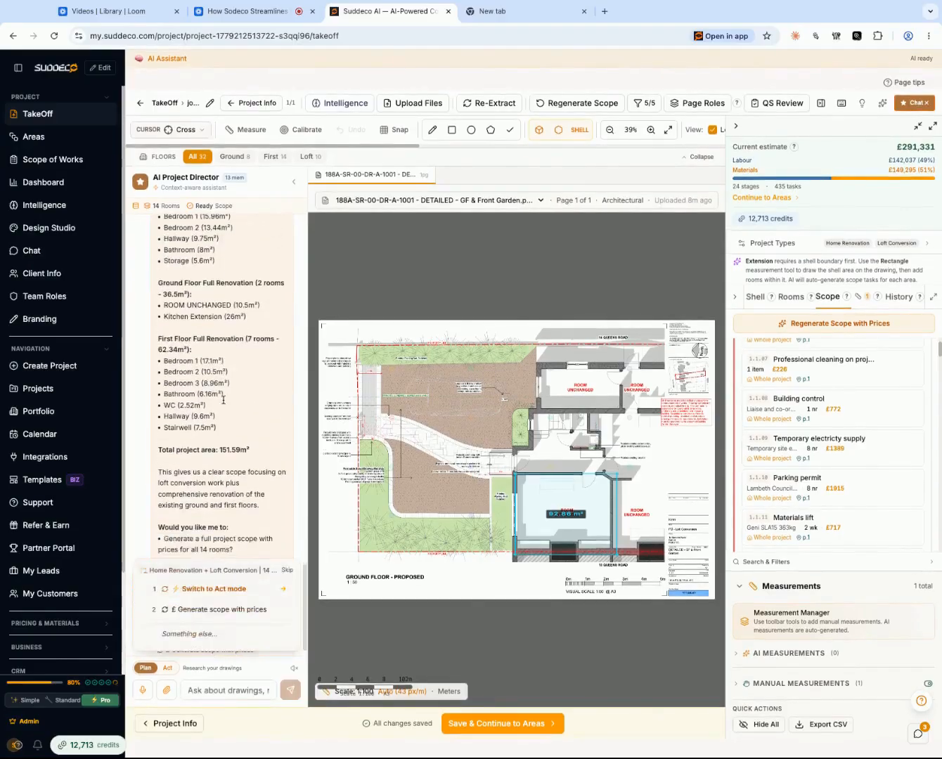
{"action": "scroll", "coordinate": [196, 510], "scroll_direction": "up", "scroll_amount": 4}
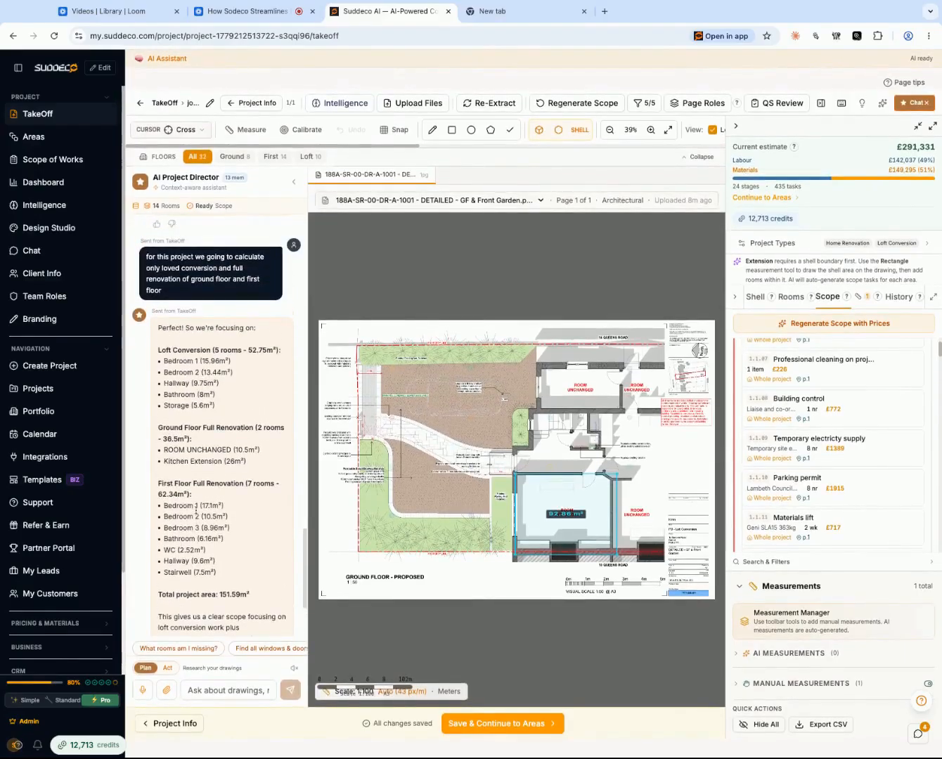
{"action": "scroll", "coordinate": [196, 510], "scroll_direction": "down", "scroll_amount": 2}
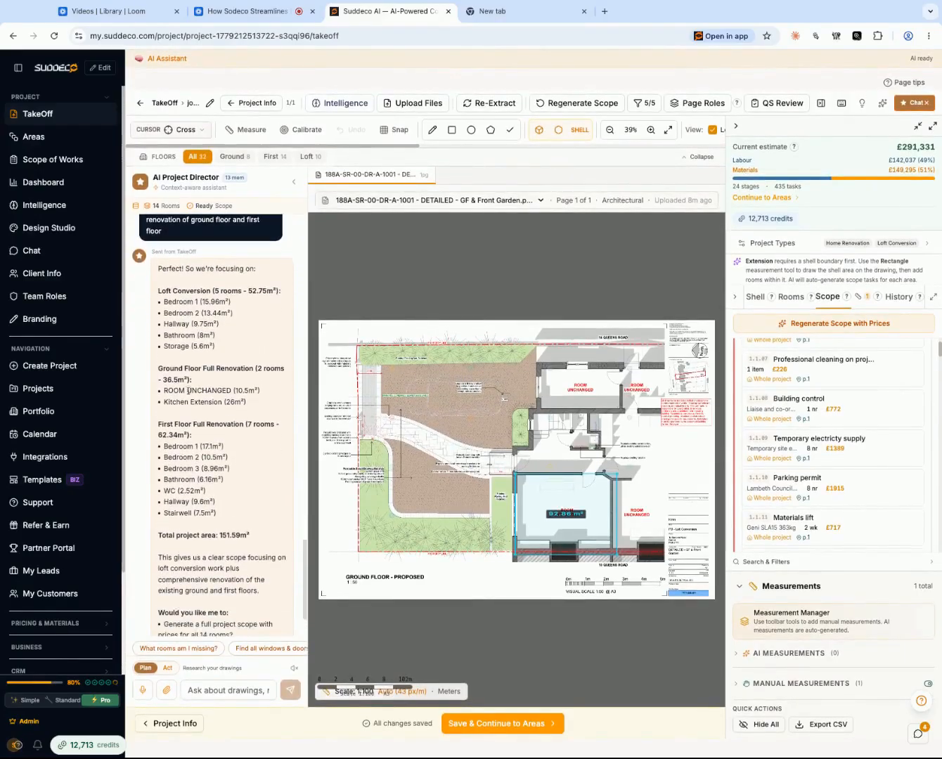
{"action": "scroll", "coordinate": [205, 465], "scroll_direction": "down", "scroll_amount": 3}
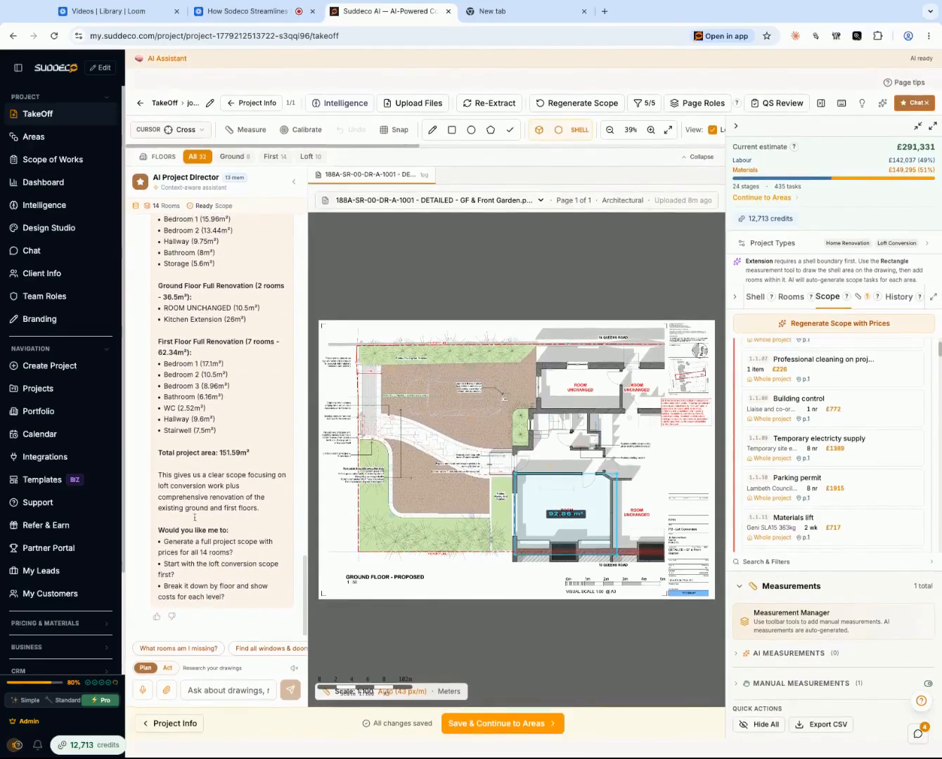
- Switch the AI assistant to Act mode and have it find all windows and doors
{"action": "left_click", "coordinate": [167, 669]}
{"action": "left_click", "coordinate": [198, 692]}
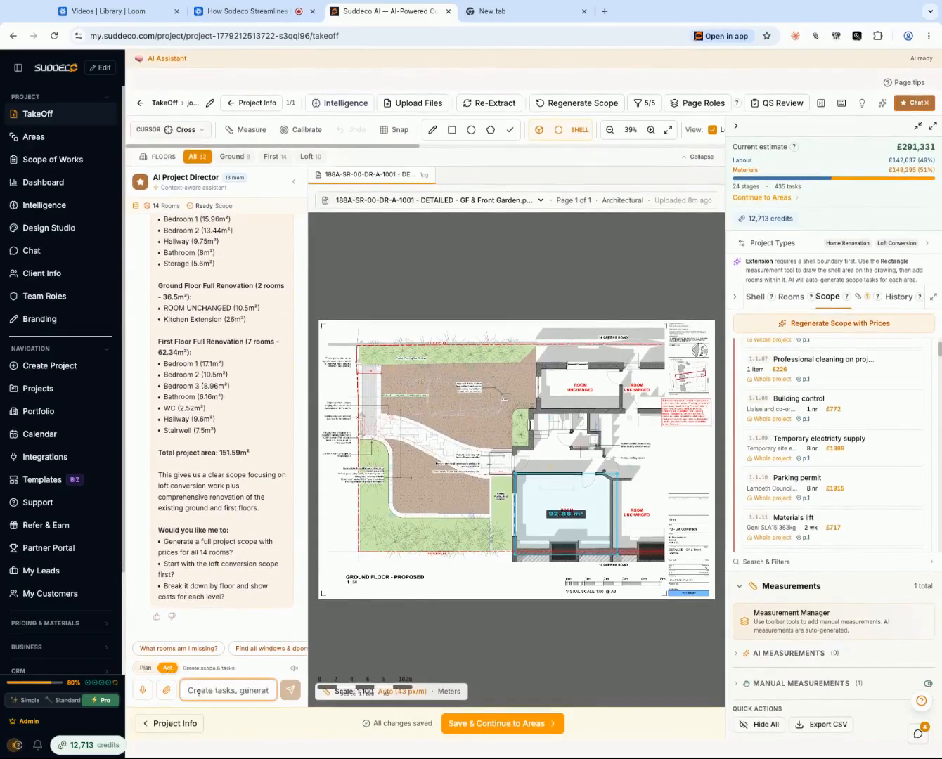
{"action": "left_click", "coordinate": [246, 652]}
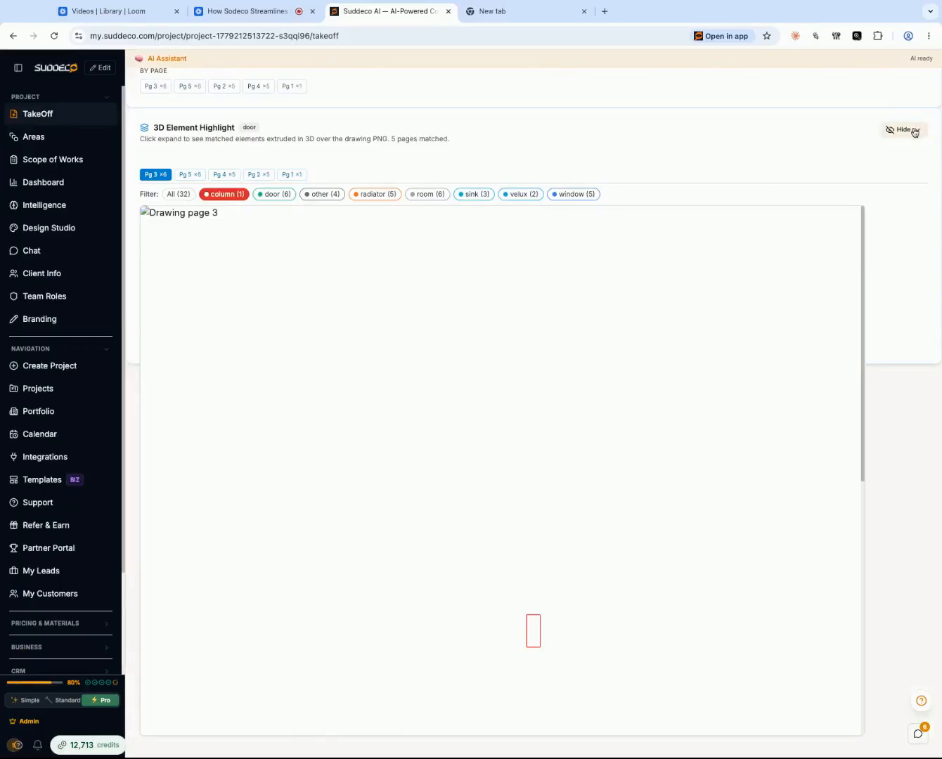
- Hide the 3D element highlight, close the door highlight results and read the assistant's window and door breakdown
{"action": "left_click", "coordinate": [909, 132]}
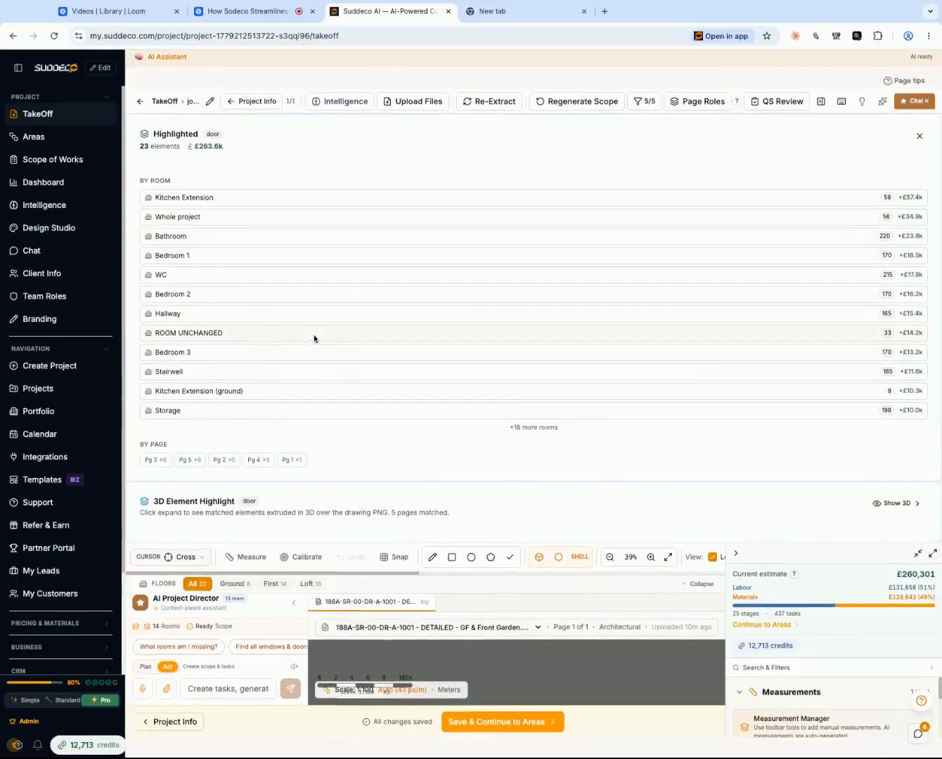
{"action": "left_click", "coordinate": [919, 138]}
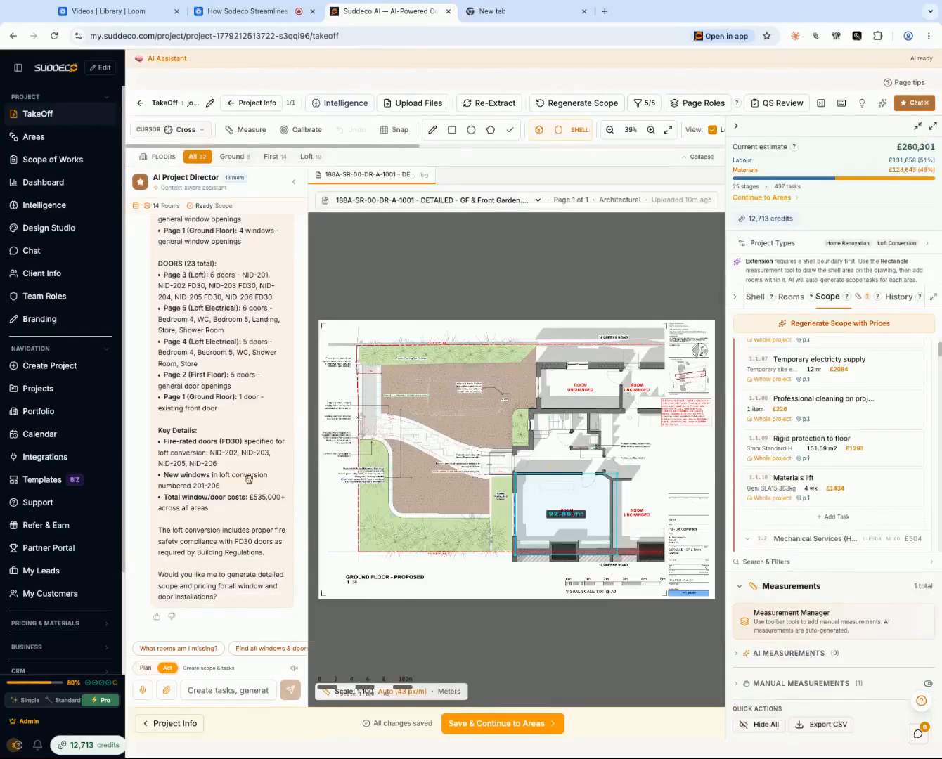
{"action": "scroll", "coordinate": [190, 496], "scroll_direction": "up", "scroll_amount": 5}
{"action": "scroll", "coordinate": [189, 496], "scroll_direction": "down", "scroll_amount": 1}
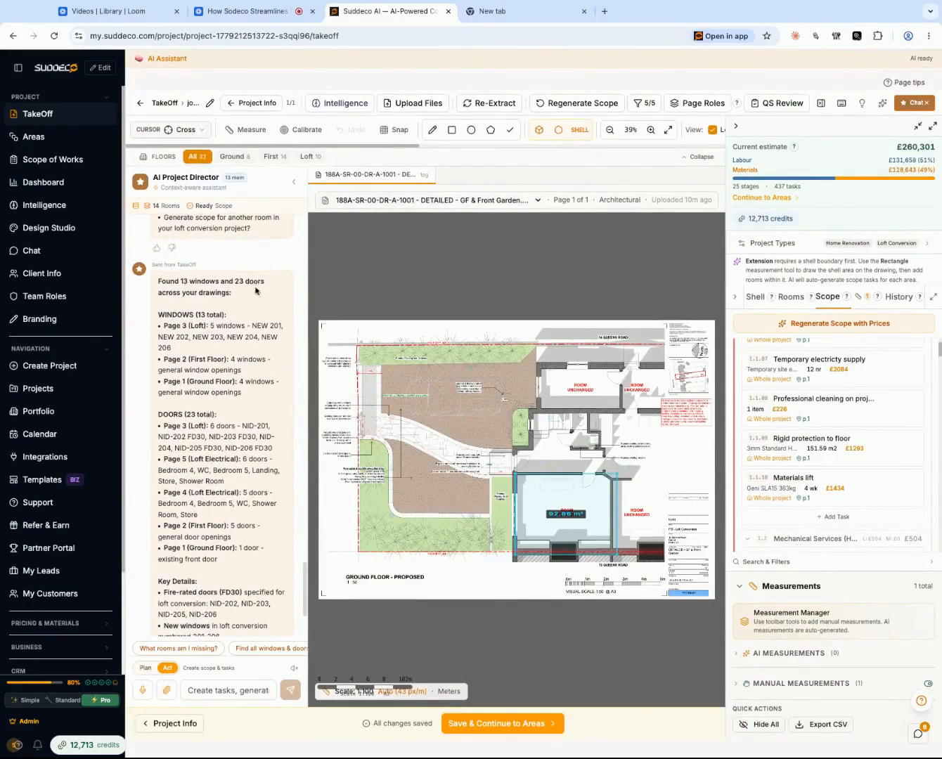
- Read the rest of the assistant's window and door breakdown, including the key details and its closing question
{"action": "scroll", "coordinate": [195, 338], "scroll_direction": "down", "scroll_amount": 3}
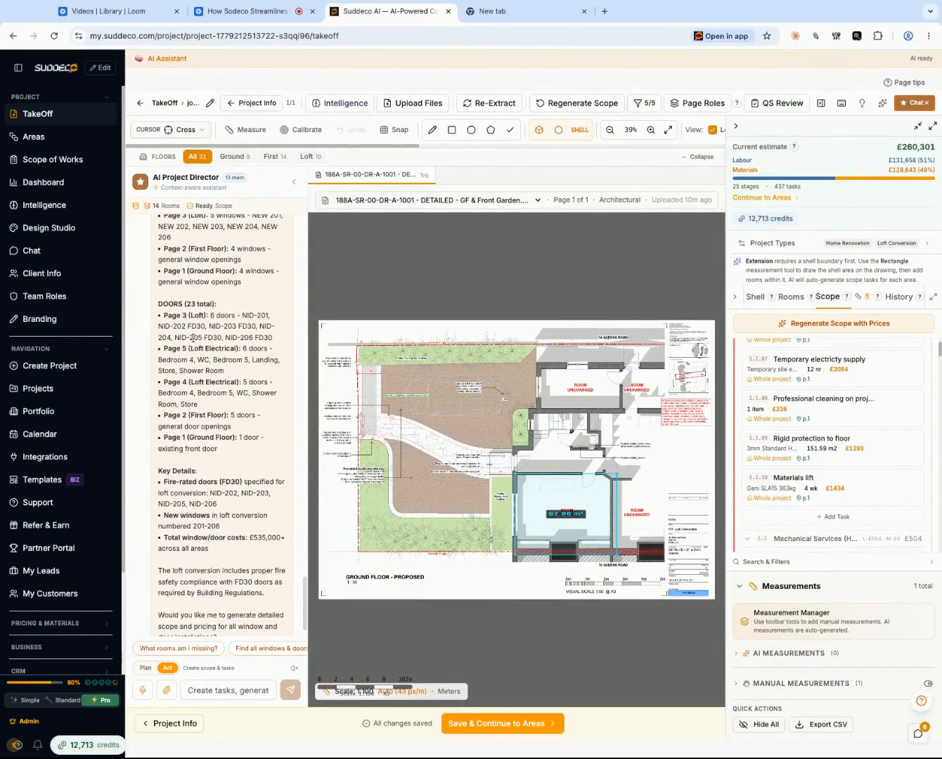
{"action": "scroll", "coordinate": [193, 337], "scroll_direction": "down", "scroll_amount": 1}
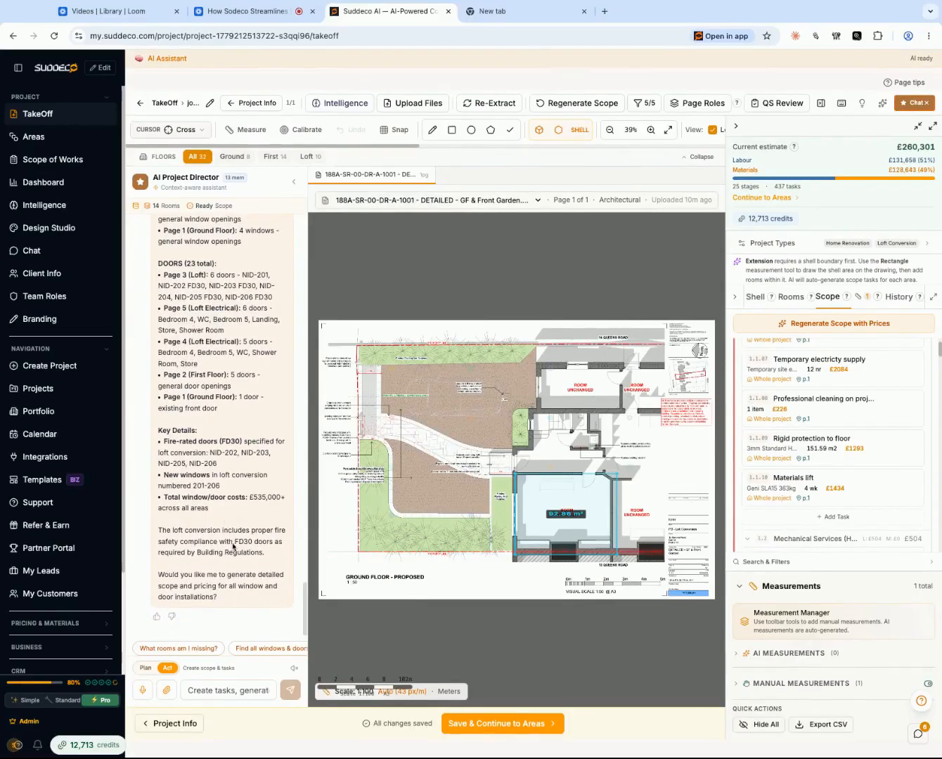
{"action": "left_click", "coordinate": [244, 693]}
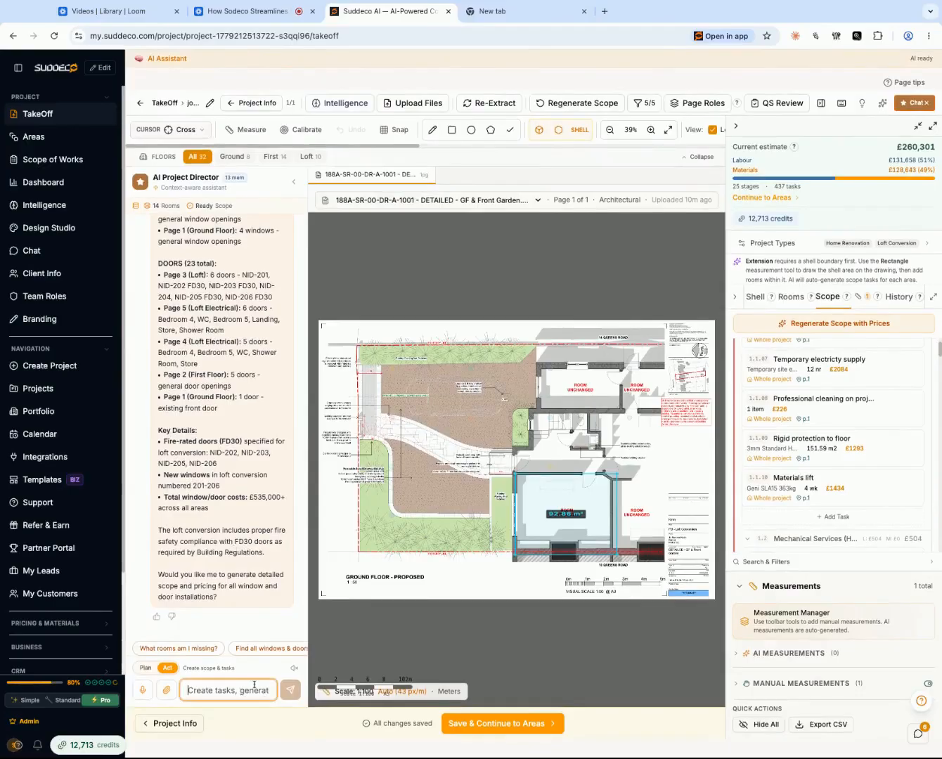
- Filter the scope to the ground floor and collapse its Prelims & General section
{"action": "scroll", "coordinate": [799, 421], "scroll_direction": "up", "scroll_amount": 5}
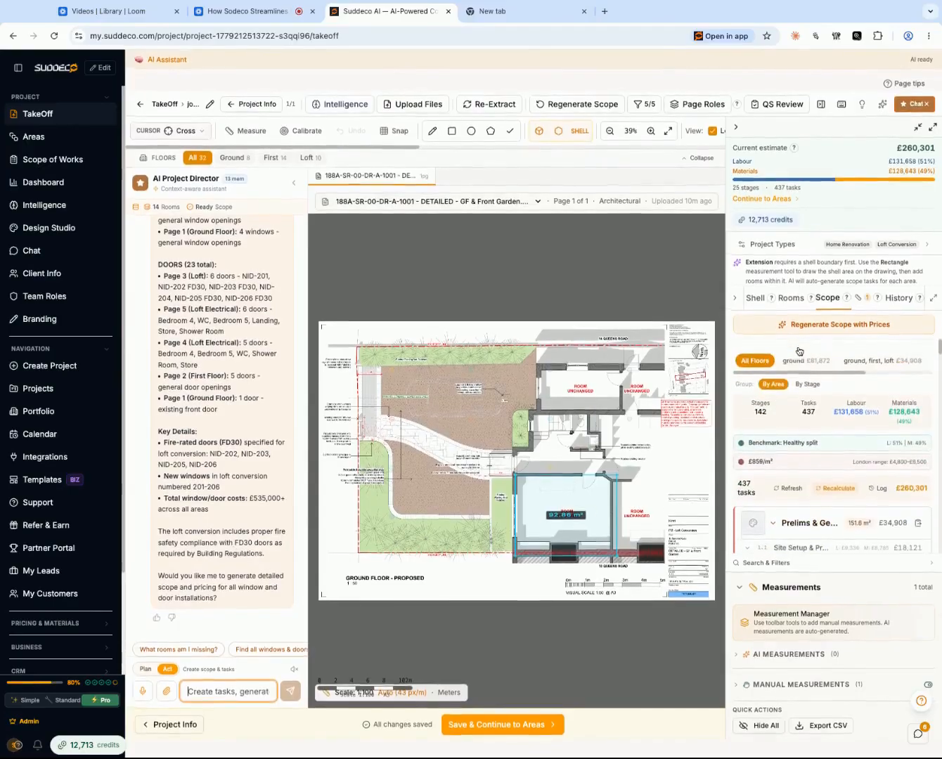
{"action": "left_click", "coordinate": [824, 356]}
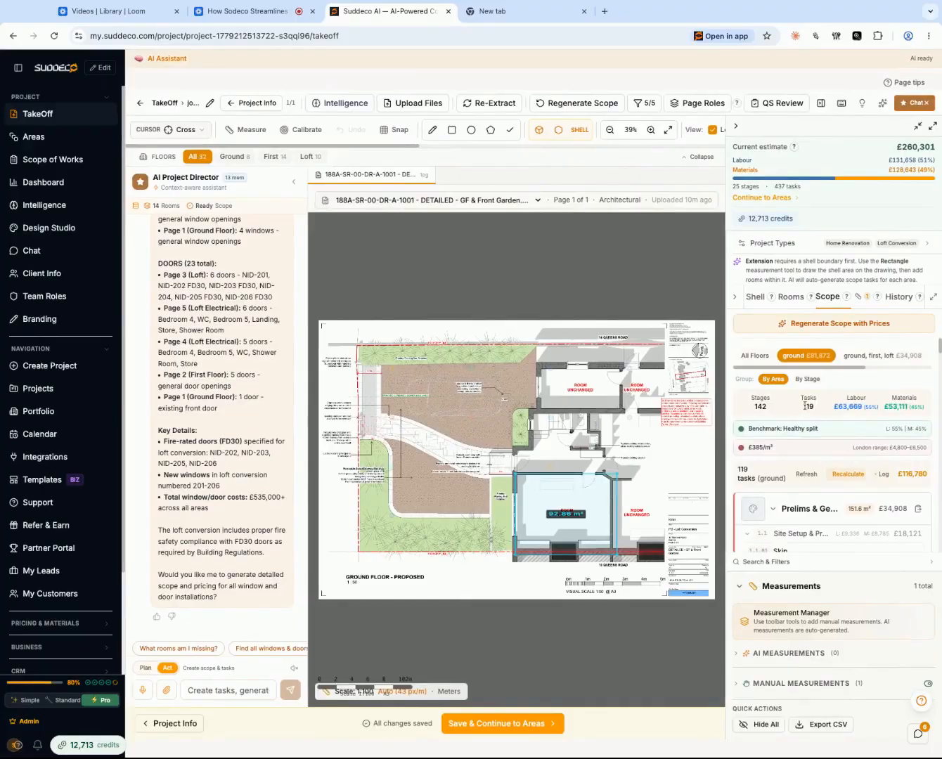
{"action": "scroll", "coordinate": [919, 416], "scroll_direction": "down", "scroll_amount": 1}
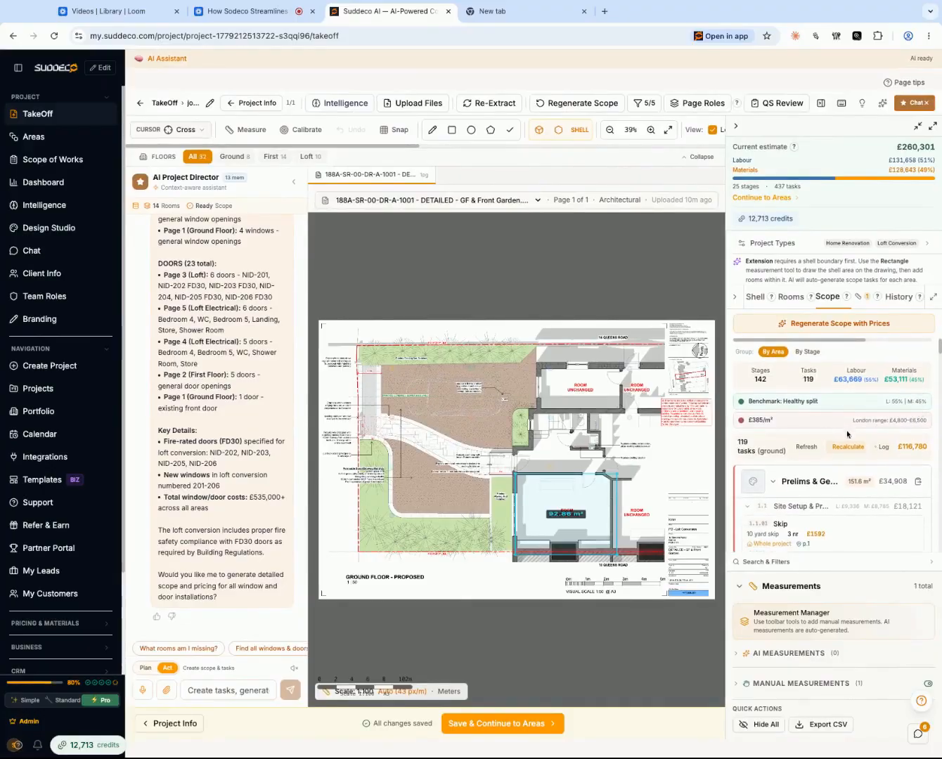
{"action": "scroll", "coordinate": [848, 431], "scroll_direction": "down", "scroll_amount": 4}
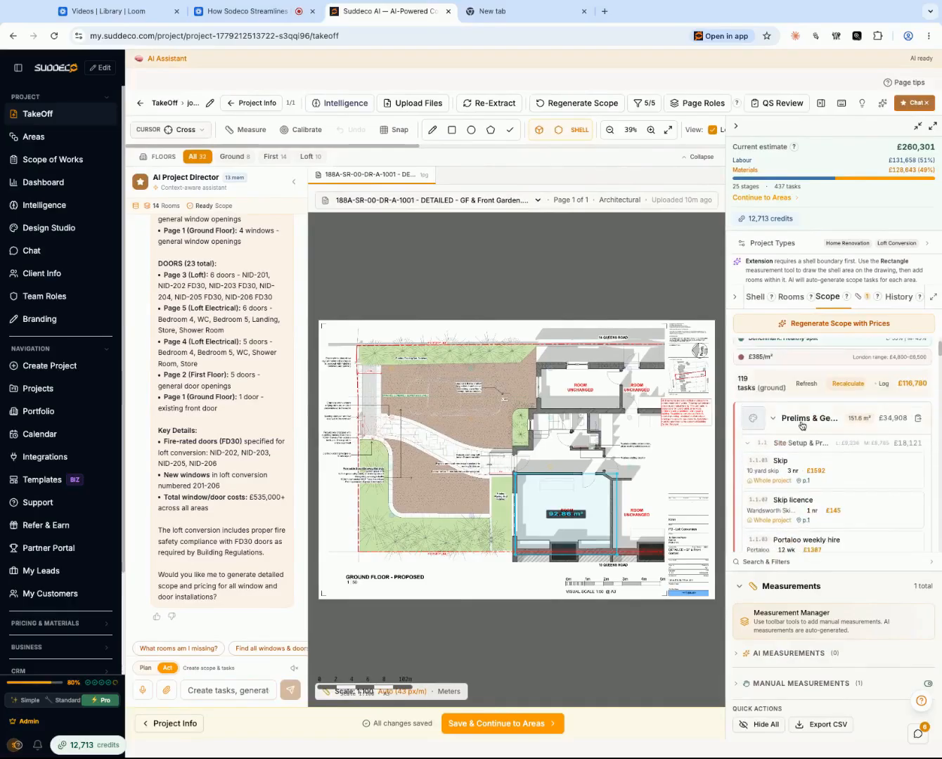
{"action": "left_click", "coordinate": [801, 419]}
{"action": "scroll", "coordinate": [837, 394], "scroll_direction": "up", "scroll_amount": 3}
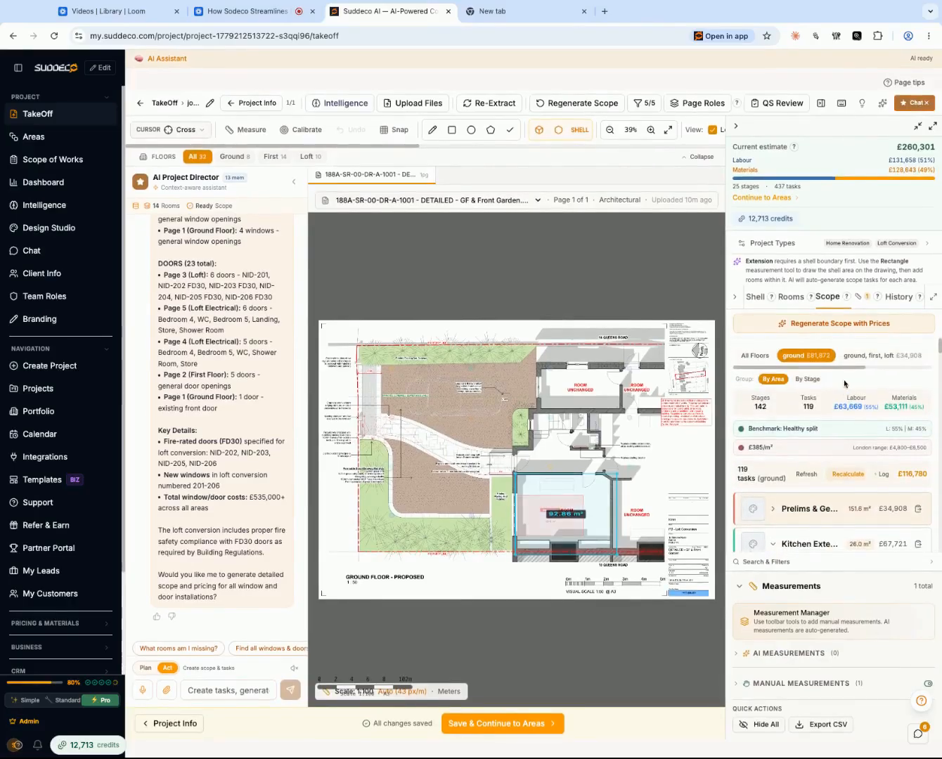
- Review the Kitchen Extension tasks in the ground floor scope, collapsing the Measurements section to make room
{"action": "scroll", "coordinate": [844, 384], "scroll_direction": "down", "scroll_amount": 10}
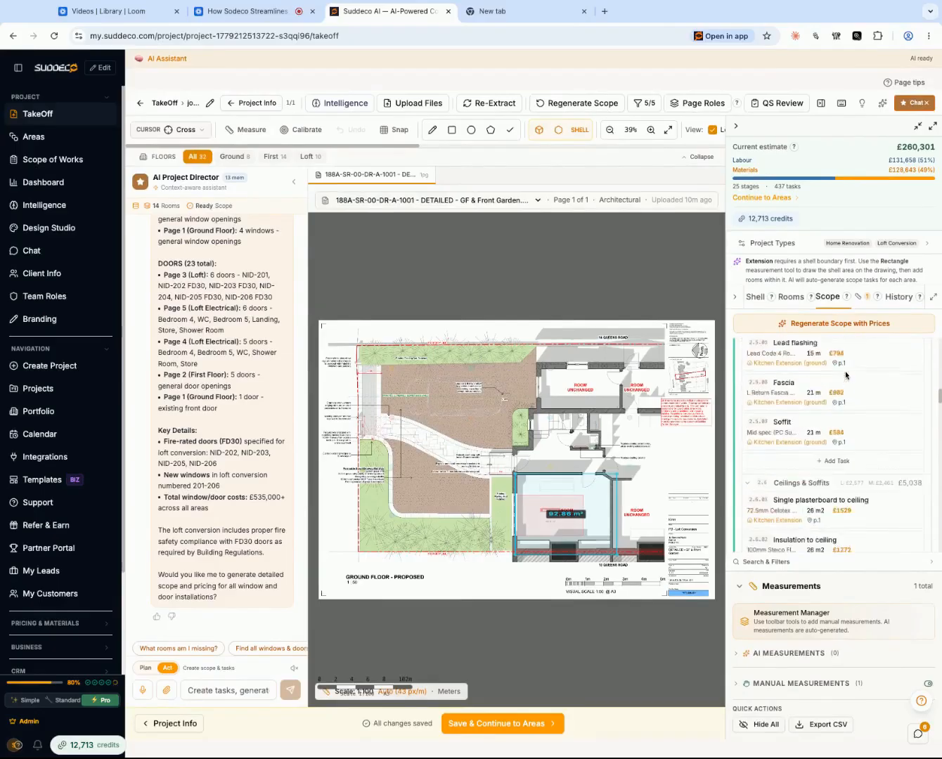
{"action": "scroll", "coordinate": [846, 375], "scroll_direction": "down", "scroll_amount": 2}
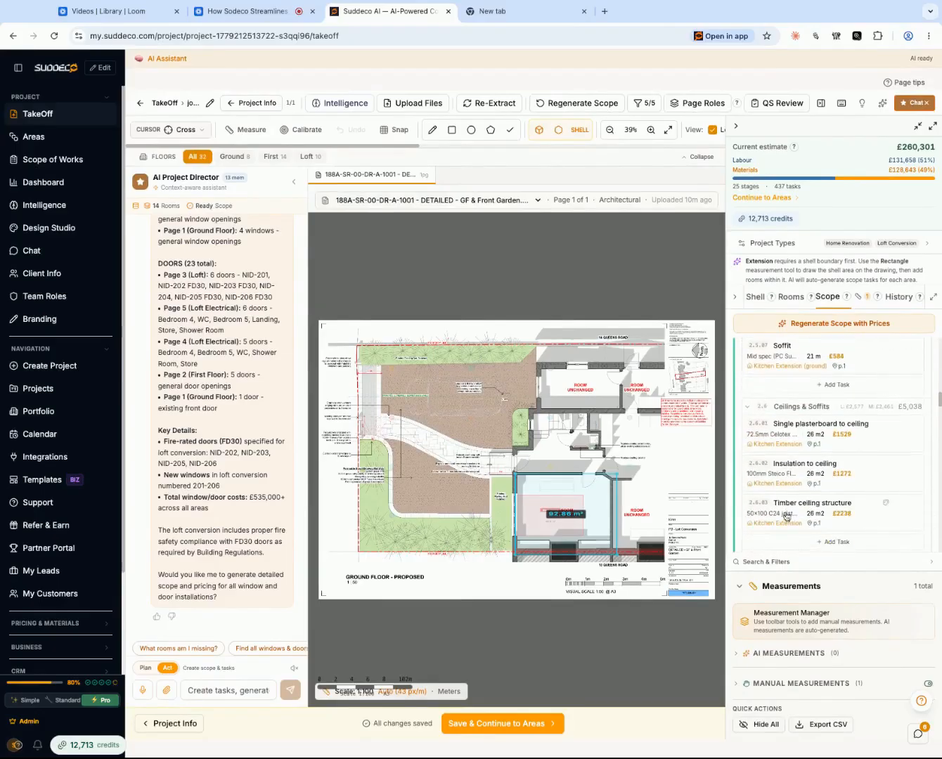
{"action": "left_click", "coordinate": [739, 593]}
{"action": "scroll", "coordinate": [805, 534], "scroll_direction": "down", "scroll_amount": 10}
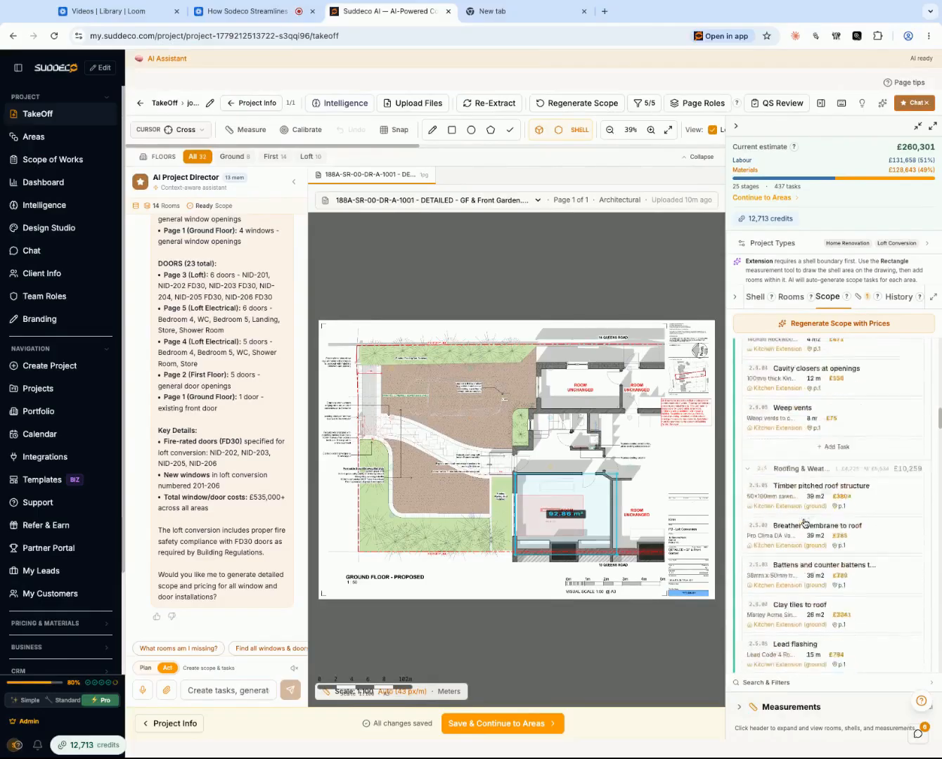
{"action": "scroll", "coordinate": [805, 524], "scroll_direction": "up", "scroll_amount": 15}
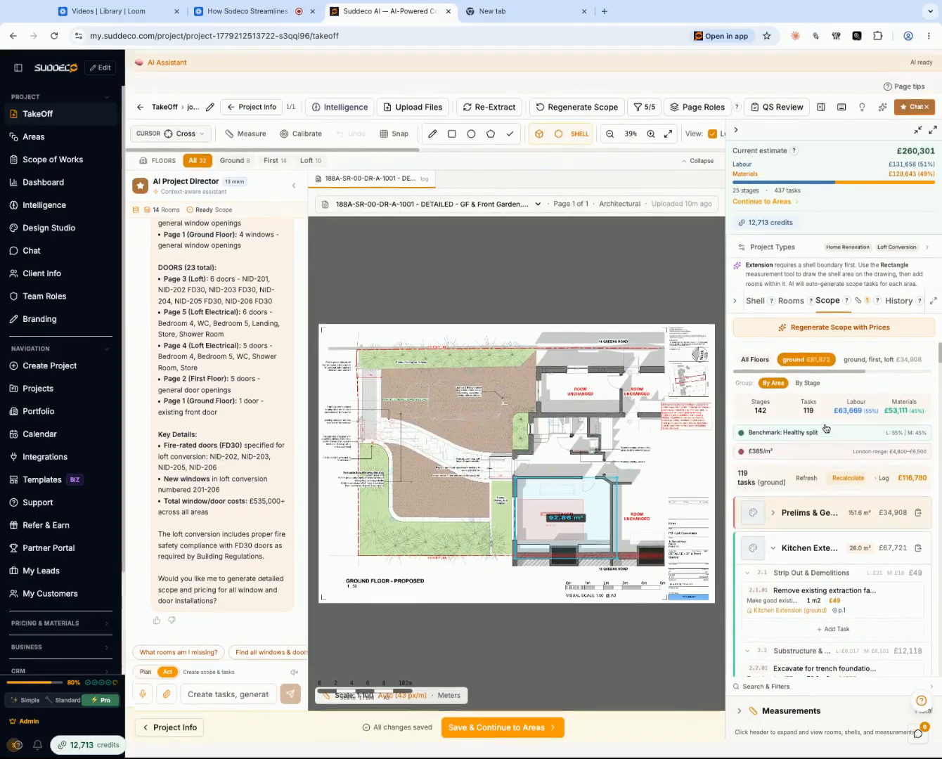
- Look over the project's shells, return to the full room list and widen the project side panel
{"action": "left_click", "coordinate": [758, 302]}
{"action": "scroll", "coordinate": [810, 480], "scroll_direction": "down", "scroll_amount": 4}
{"action": "scroll", "coordinate": [810, 479], "scroll_direction": "up", "scroll_amount": 5}
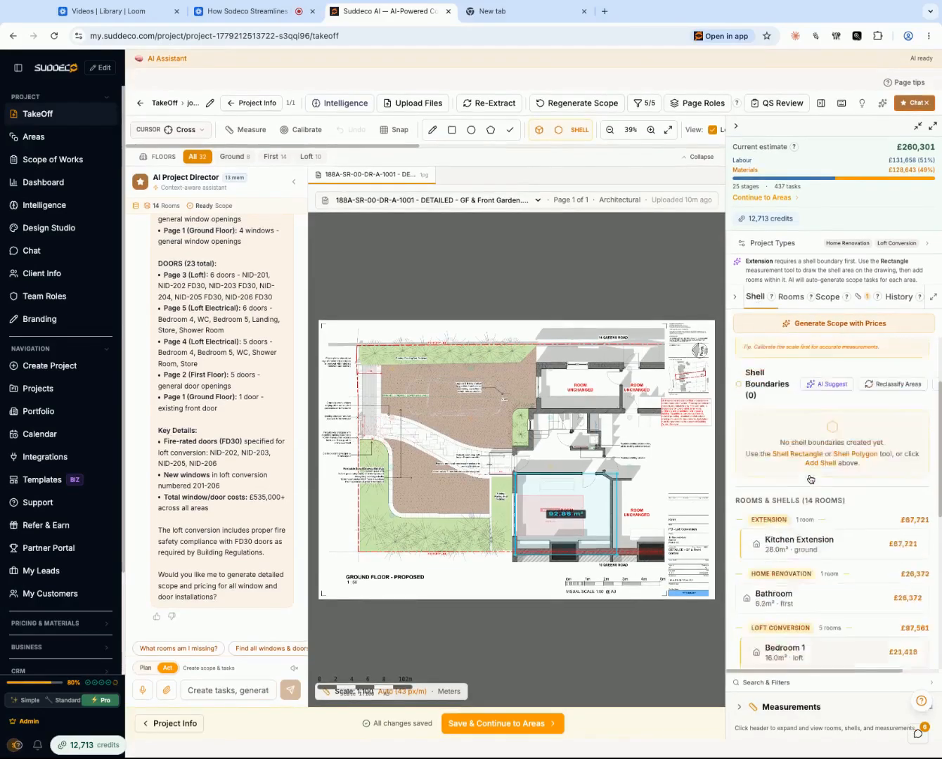
{"action": "left_click", "coordinate": [790, 298]}
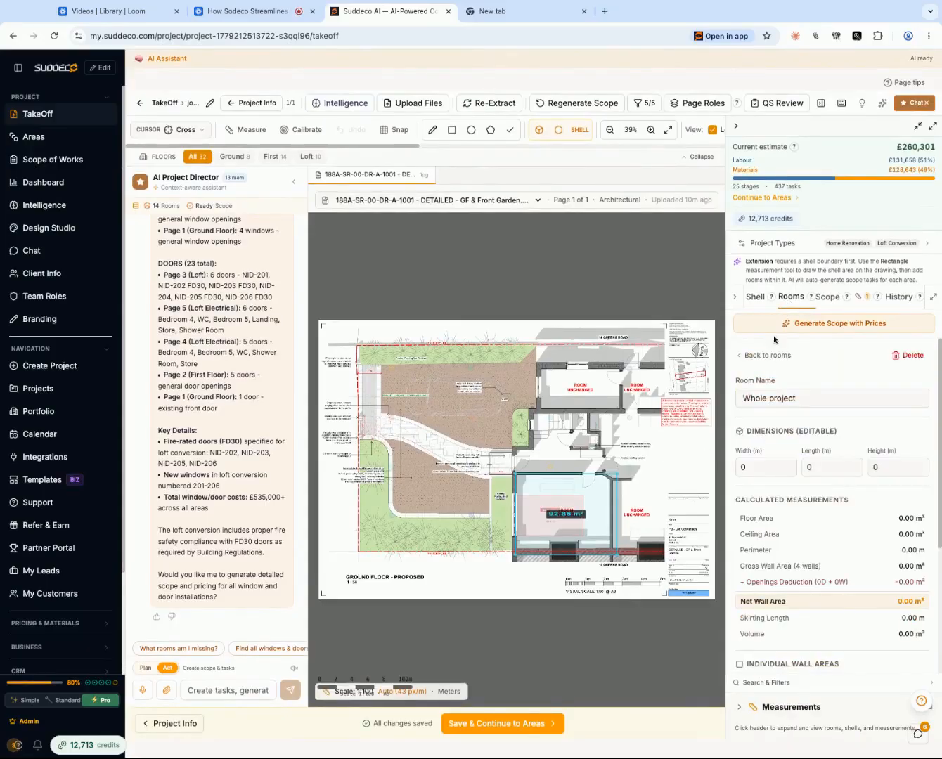
{"action": "left_click", "coordinate": [752, 354]}
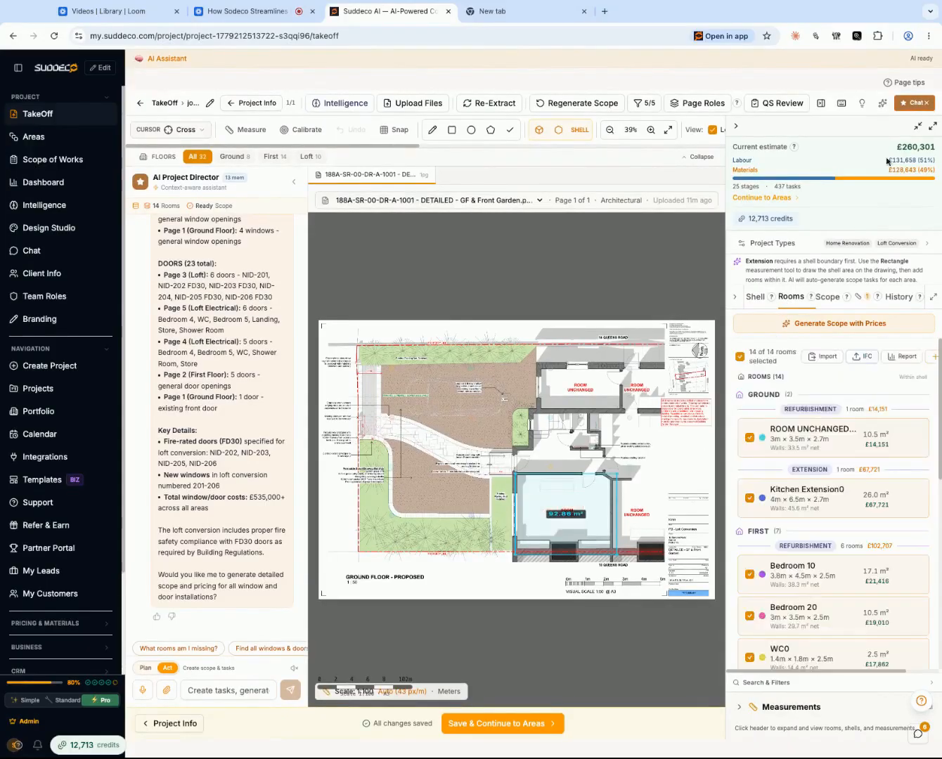
{"action": "left_click", "coordinate": [932, 128]}
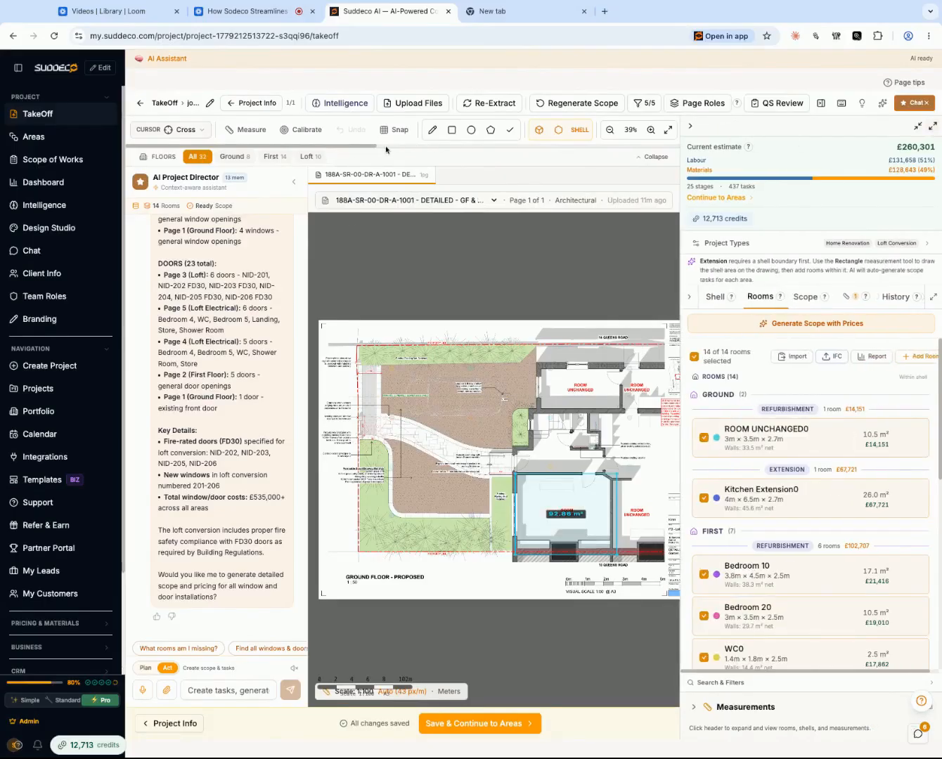
- Measure the ground floor hallway and staircase area with a polygon of about 47.6 m²
{"action": "left_click", "coordinate": [452, 129]}
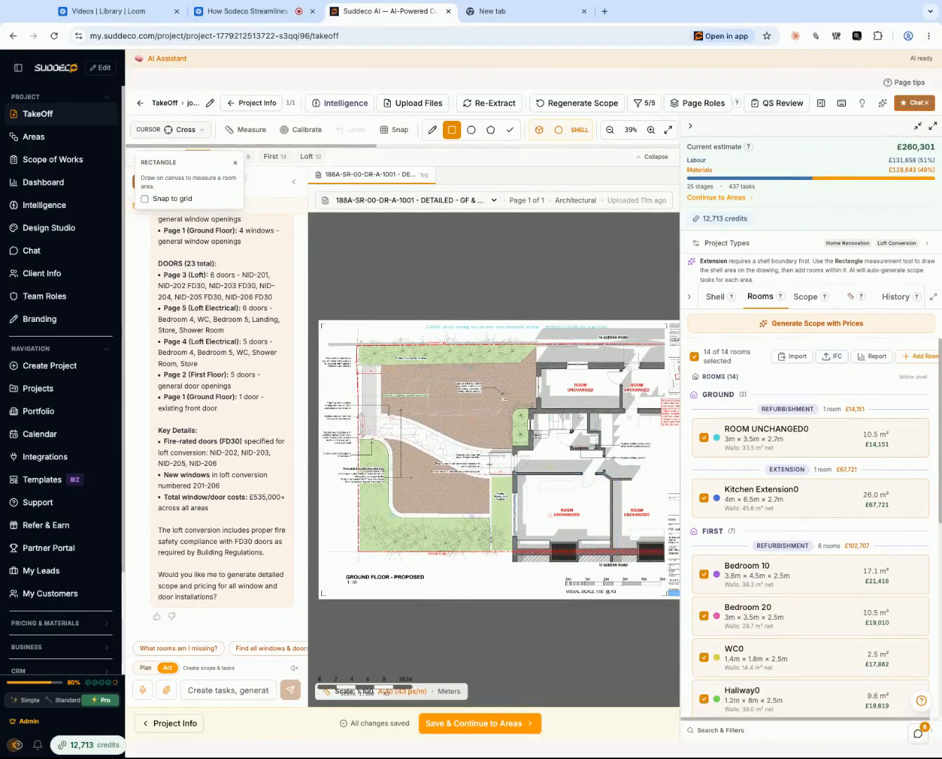
{"action": "left_click", "coordinate": [490, 129]}
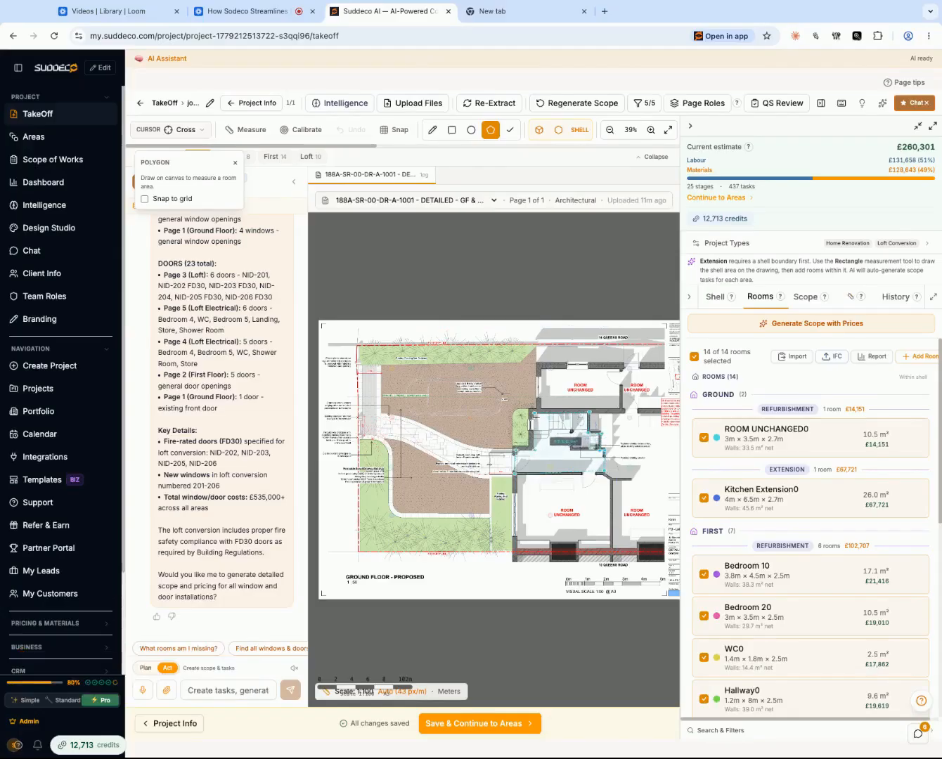
{"action": "left_click", "coordinate": [533, 413]}
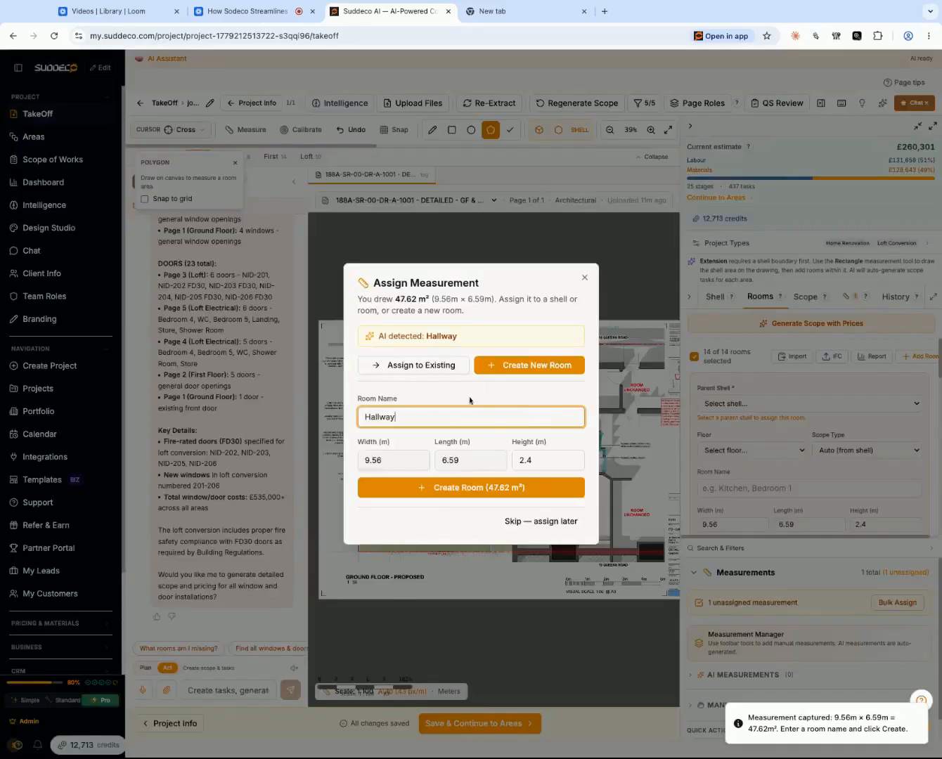
- Create a new room named Studio from the captured hallway measurement
{"action": "key", "text": "BackSpace"}
{"action": "key", "text": "BackSpace"}
{"action": "key", "text": "BackSpace"}
{"action": "key", "text": "BackSpace"}
{"action": "key", "text": "BackSpace"}
{"action": "key", "text": "BackSpace"}
{"action": "key", "text": "BackSpace"}
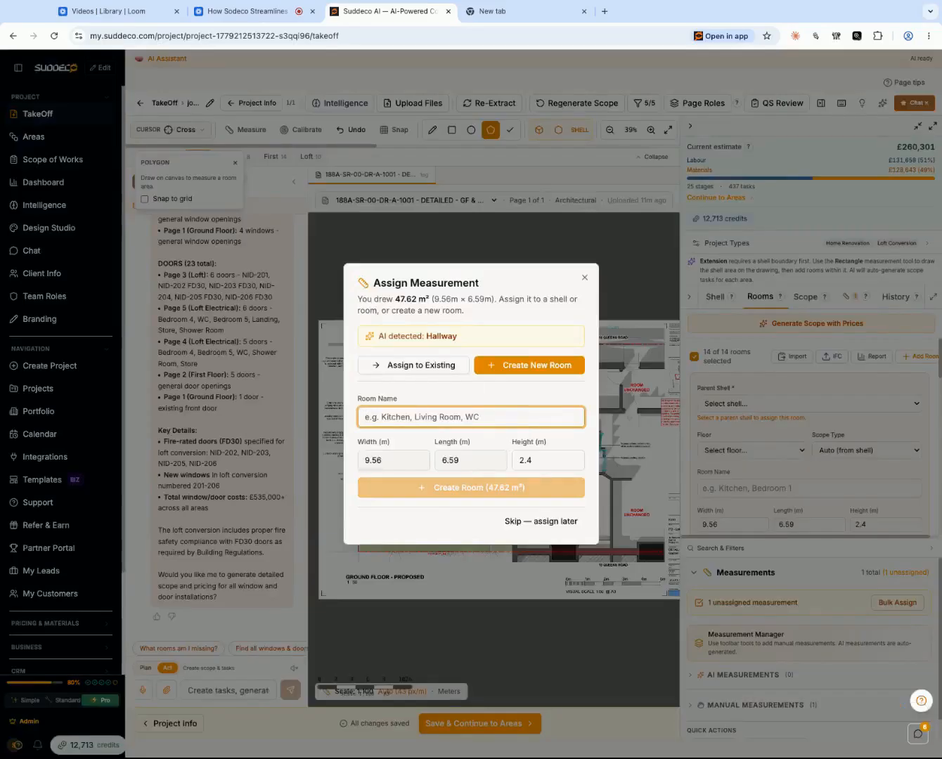
{"action": "type", "text": "Studio"}
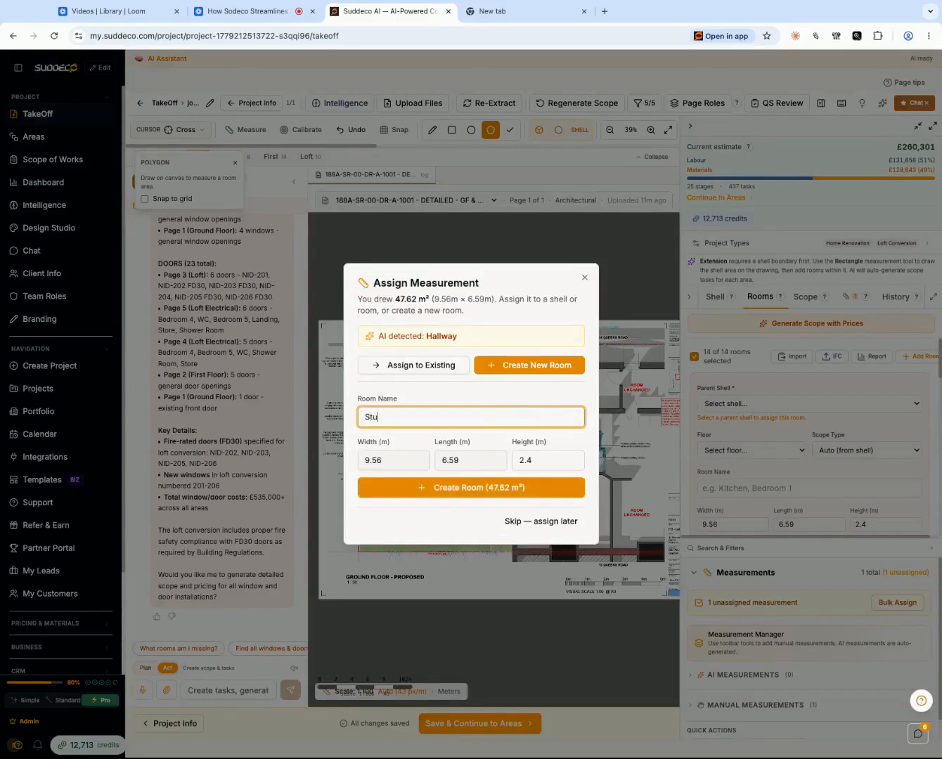
{"action": "left_click", "coordinate": [456, 495]}
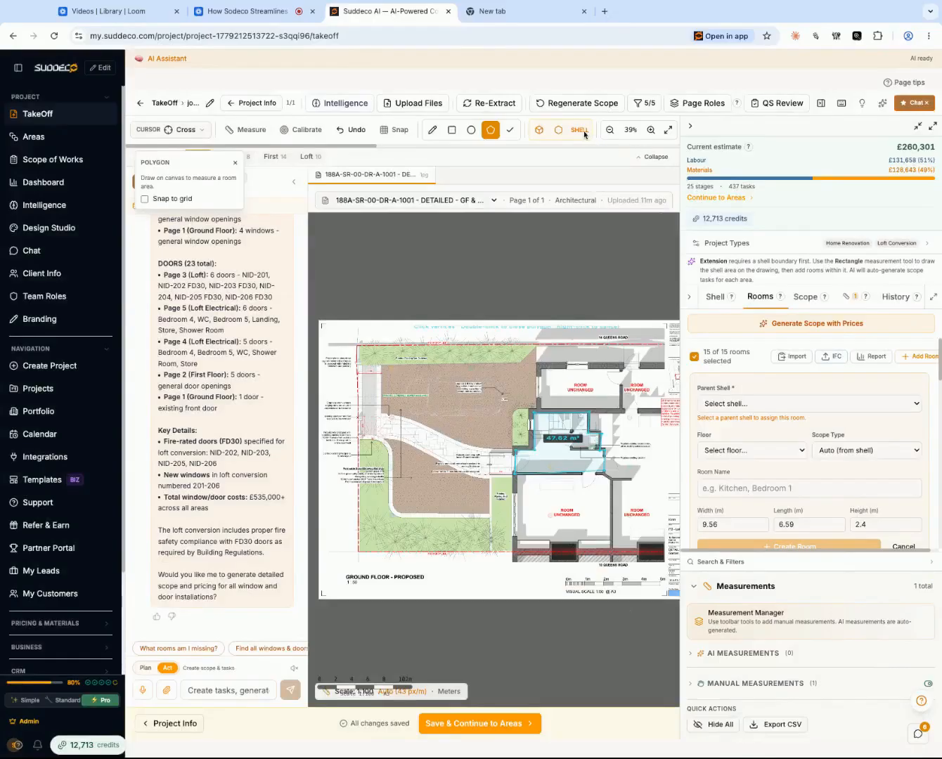
- Set the drawing scale to 1:50 and delete the polygon measurement over the hallway
{"action": "scroll", "coordinate": [583, 133], "scroll_direction": "right", "scroll_amount": 6}
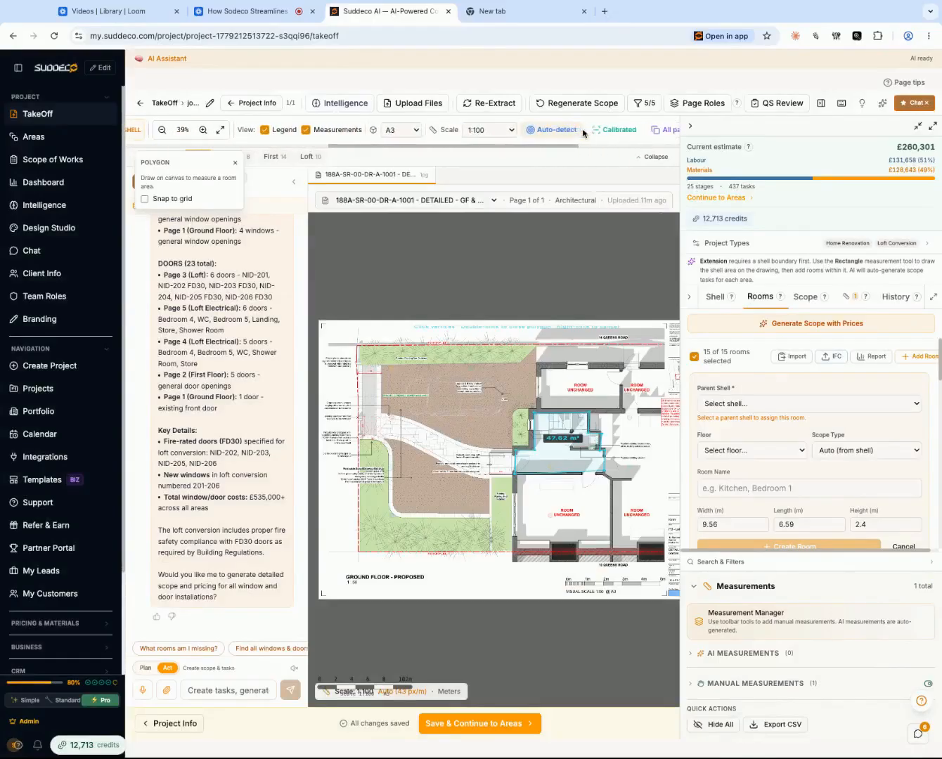
{"action": "scroll", "coordinate": [571, 596], "scroll_direction": "up", "scroll_amount": 1}
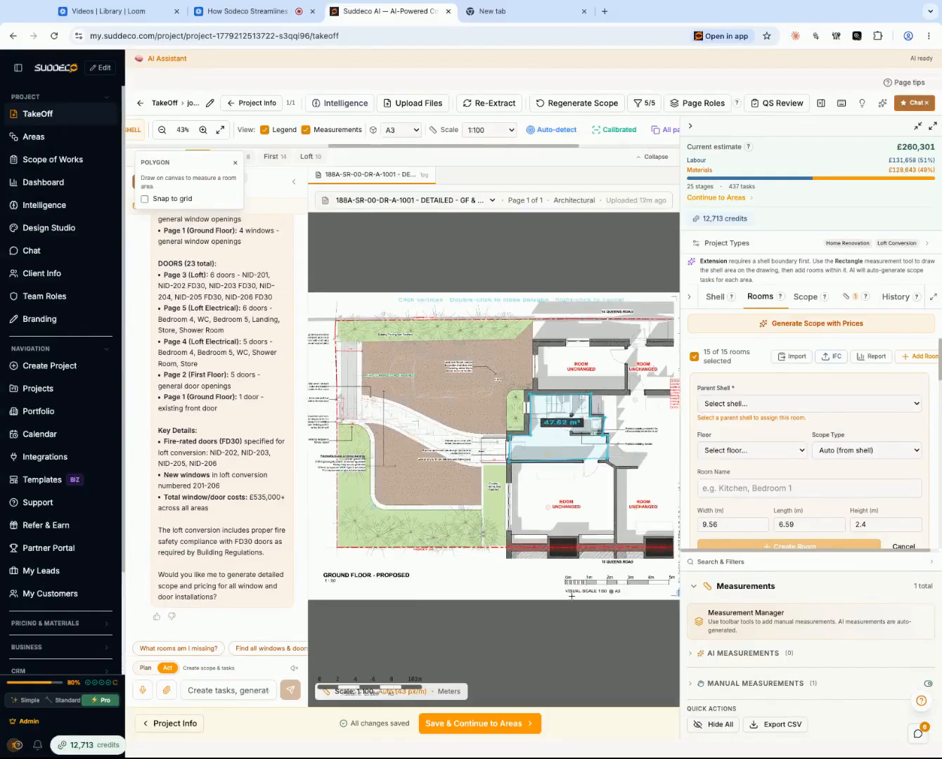
{"action": "scroll", "coordinate": [573, 596], "scroll_direction": "down", "scroll_amount": 2}
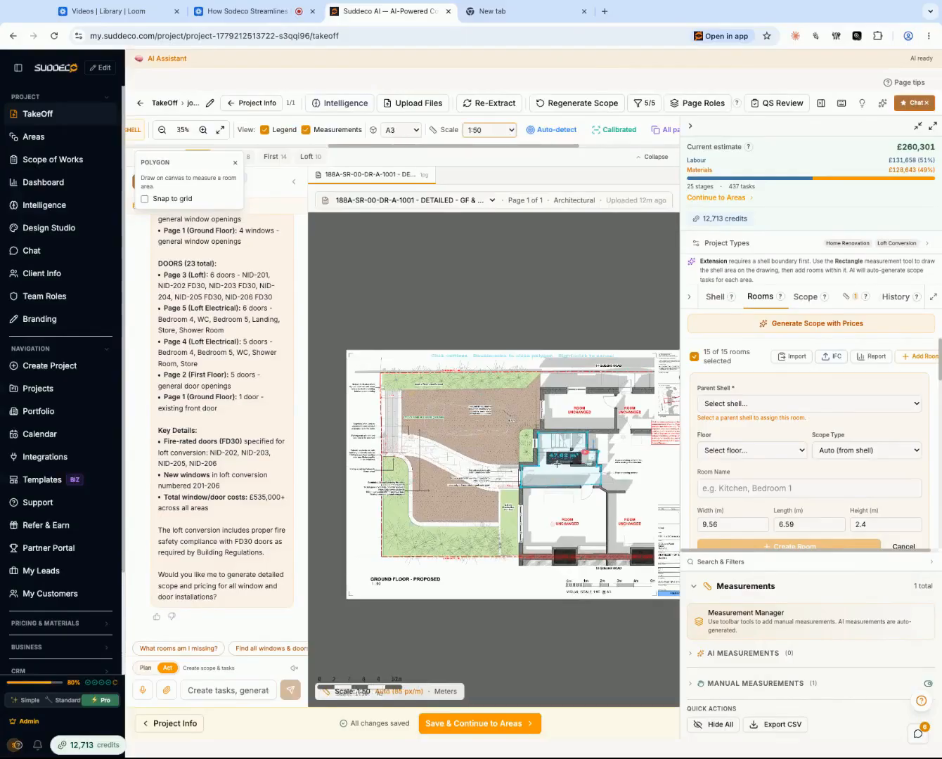
{"action": "left_click", "coordinate": [590, 456]}
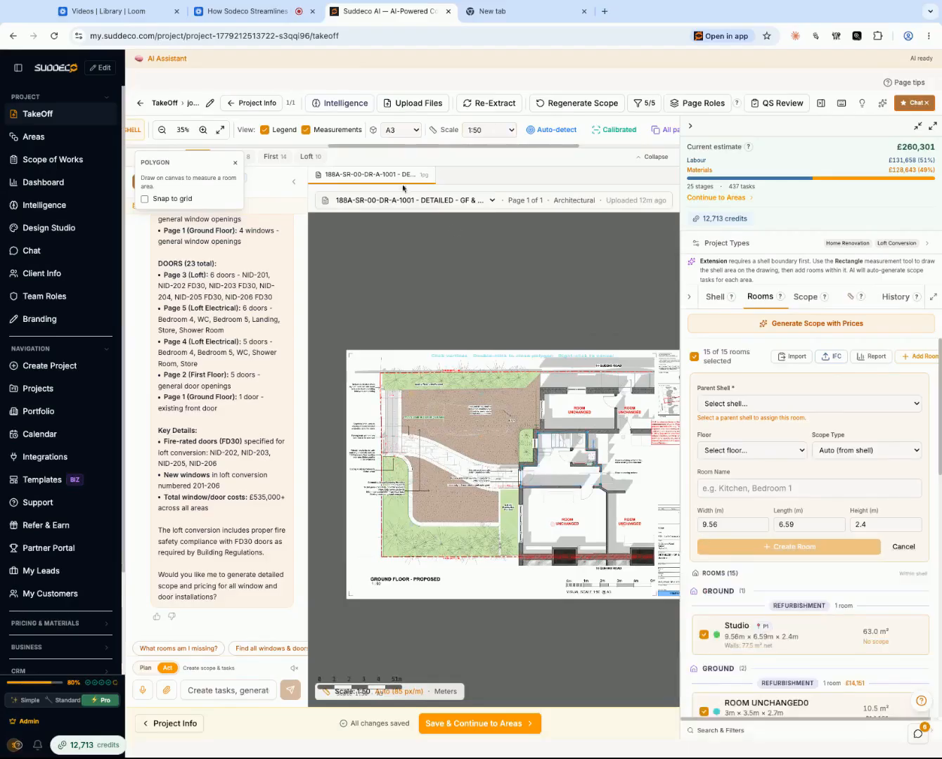
- Remeasure the hallway and staircase area with a polygon of about 12.35 m² and update the WC scope with it
{"action": "scroll", "coordinate": [403, 135], "scroll_direction": "left", "scroll_amount": 5}
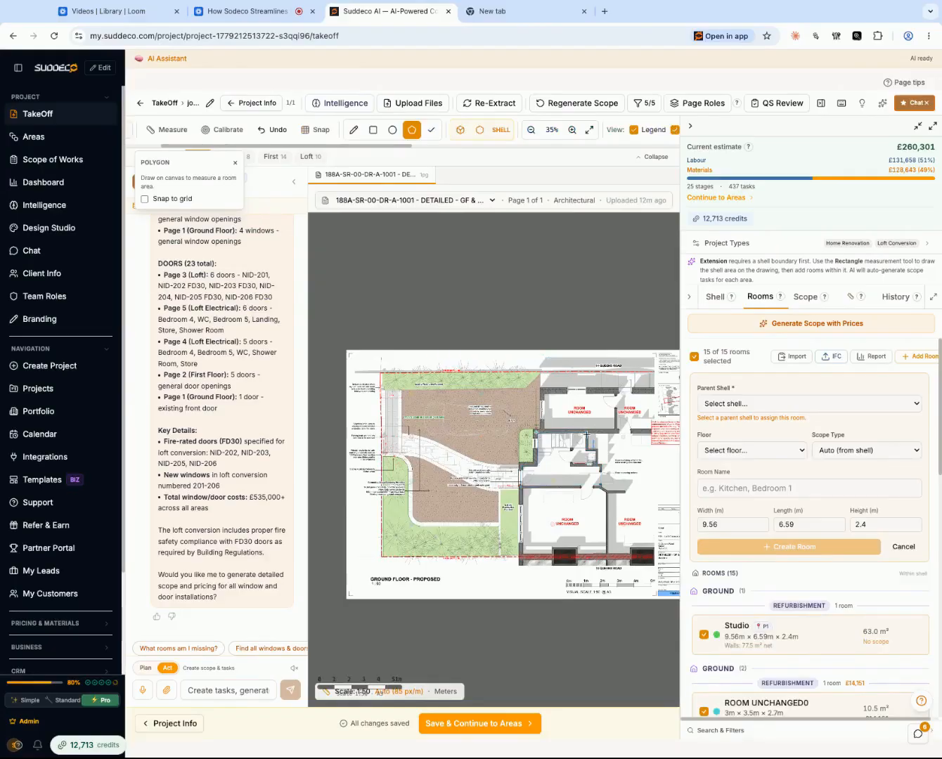
{"action": "left_click", "coordinate": [586, 433]}
{"action": "double_click", "coordinate": [537, 431]}
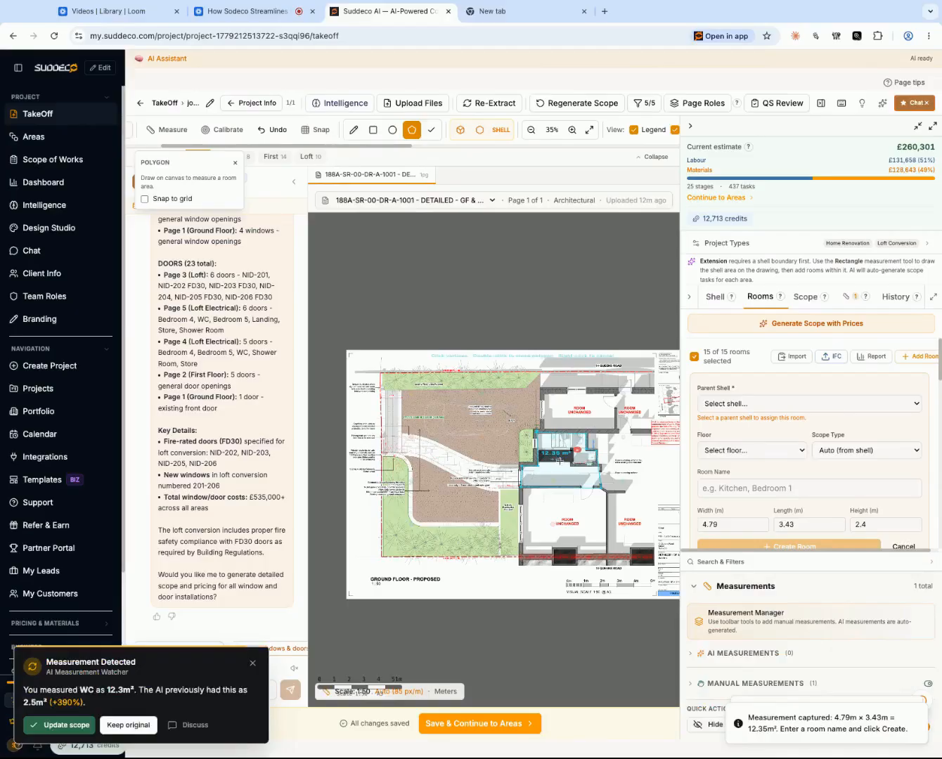
{"action": "left_click", "coordinate": [68, 726]}
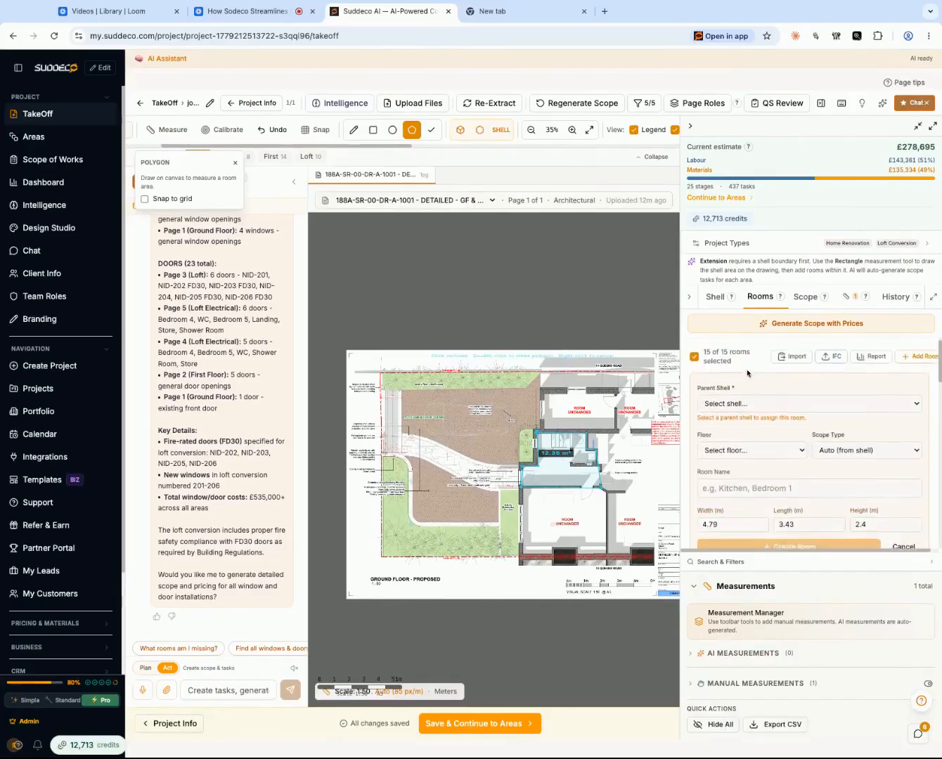
- Review the rooms and costs in the shell list and look back over the assistant's window and door answer
{"action": "left_click", "coordinate": [716, 299]}
{"action": "scroll", "coordinate": [764, 400], "scroll_direction": "down", "scroll_amount": 5}
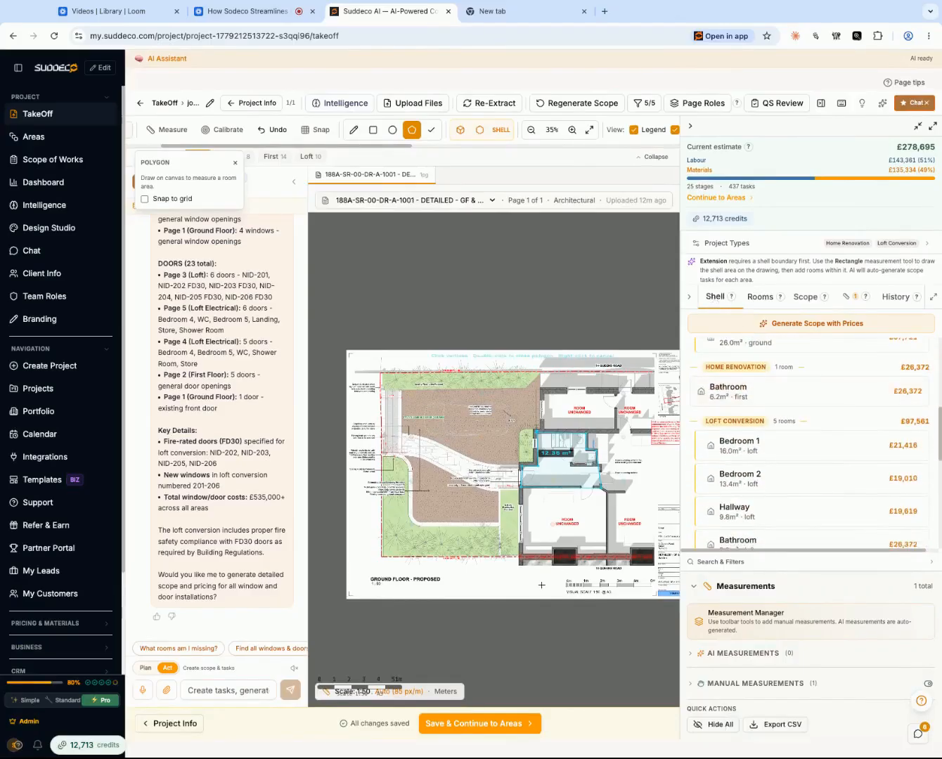
{"action": "scroll", "coordinate": [240, 485], "scroll_direction": "up", "scroll_amount": 5}
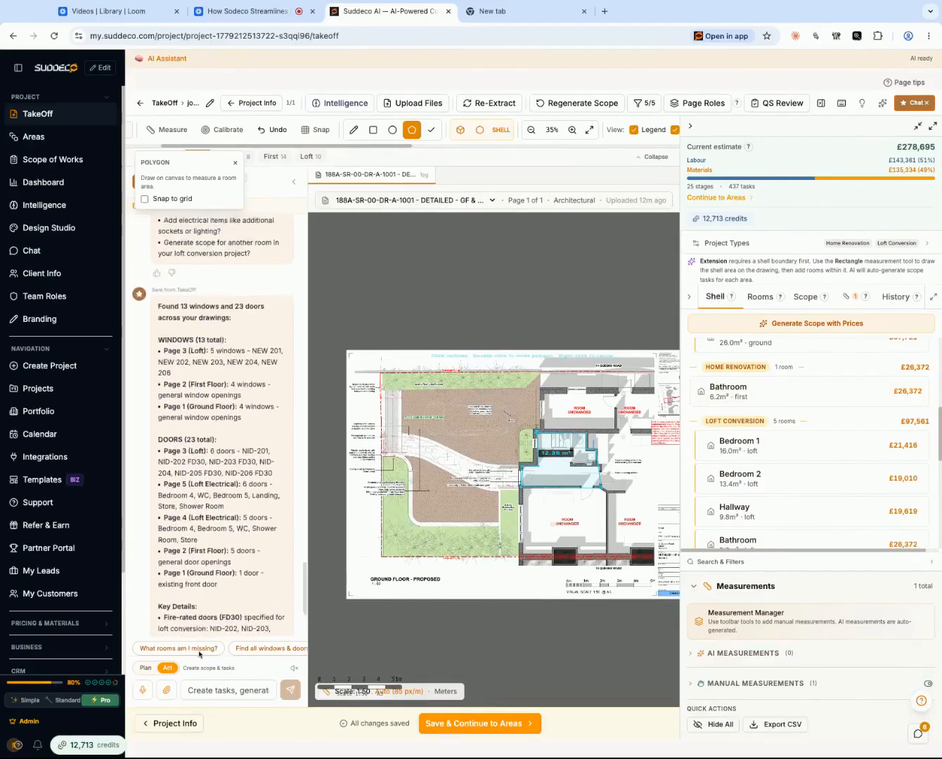
{"action": "scroll", "coordinate": [241, 485], "scroll_direction": "down", "scroll_amount": 5}
- Ask the AI assistant how many electric lights there are and to add them to the scope, and delete the hallway polygon measurement
{"action": "left_click", "coordinate": [213, 689]}
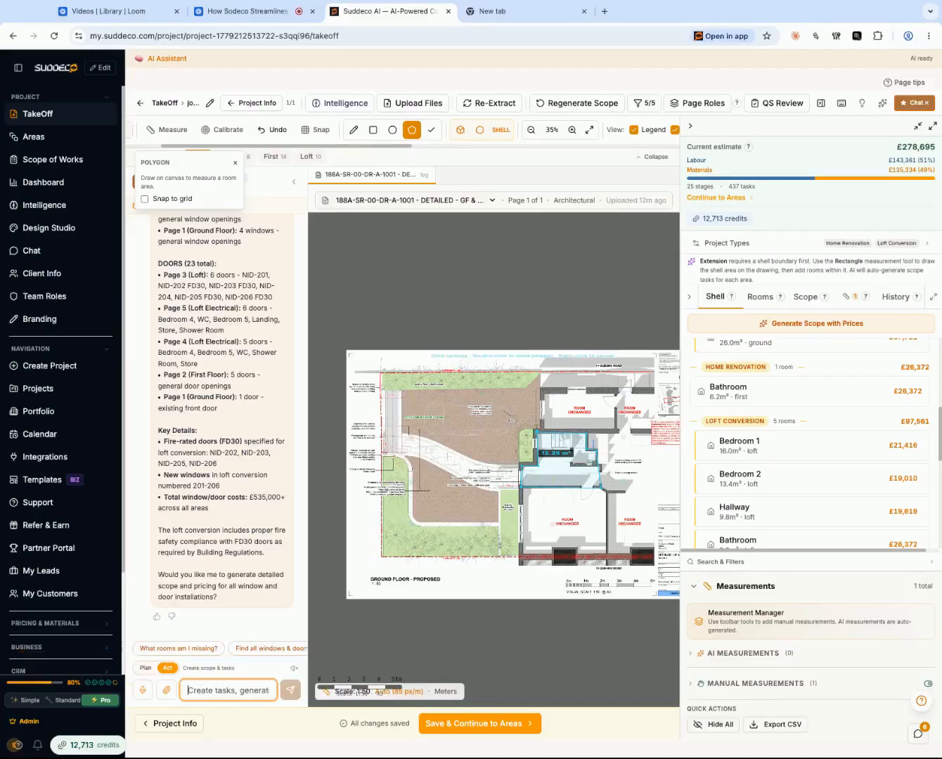
{"action": "type", "text": "All this electrical work for me: how many electric lights are there, and add them to the scope."}
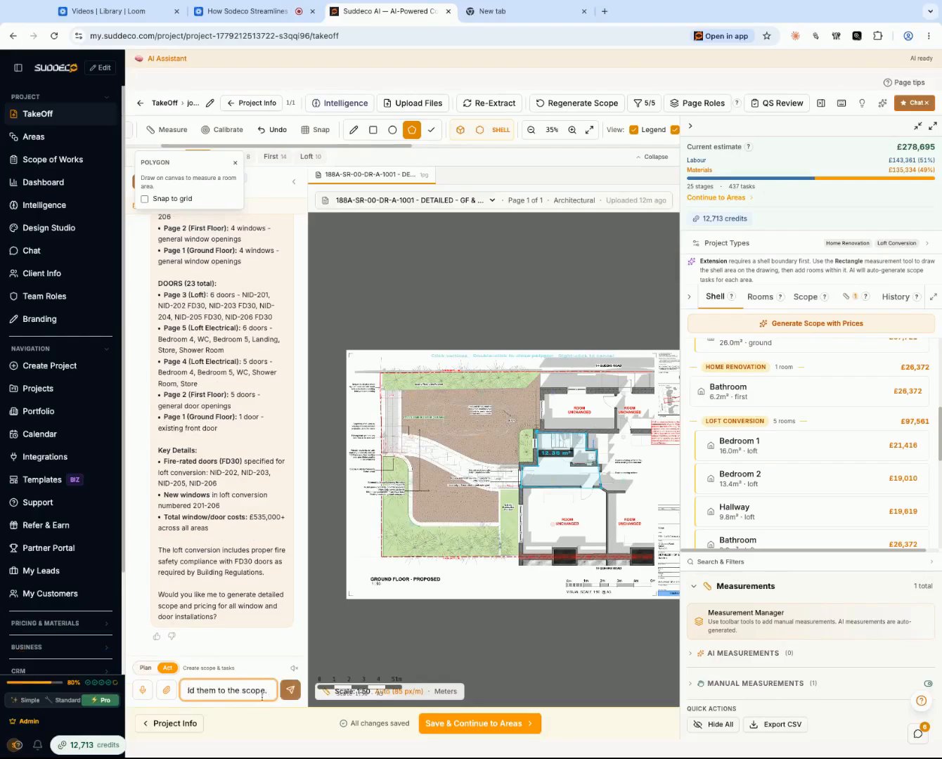
{"action": "left_click", "coordinate": [291, 692]}
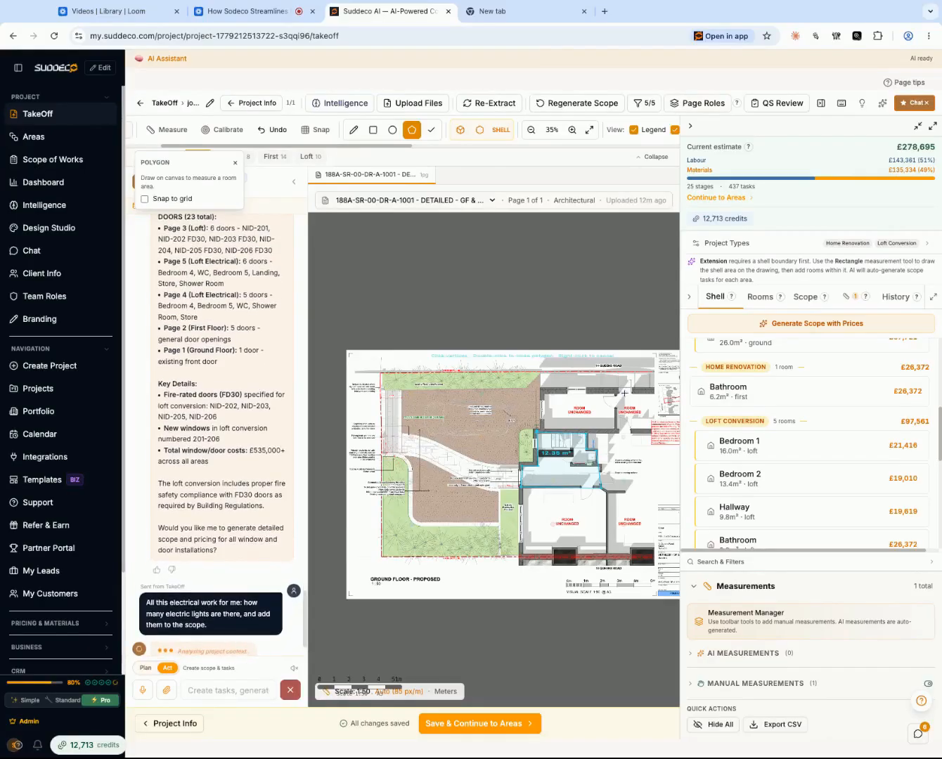
{"action": "left_click", "coordinate": [577, 451]}
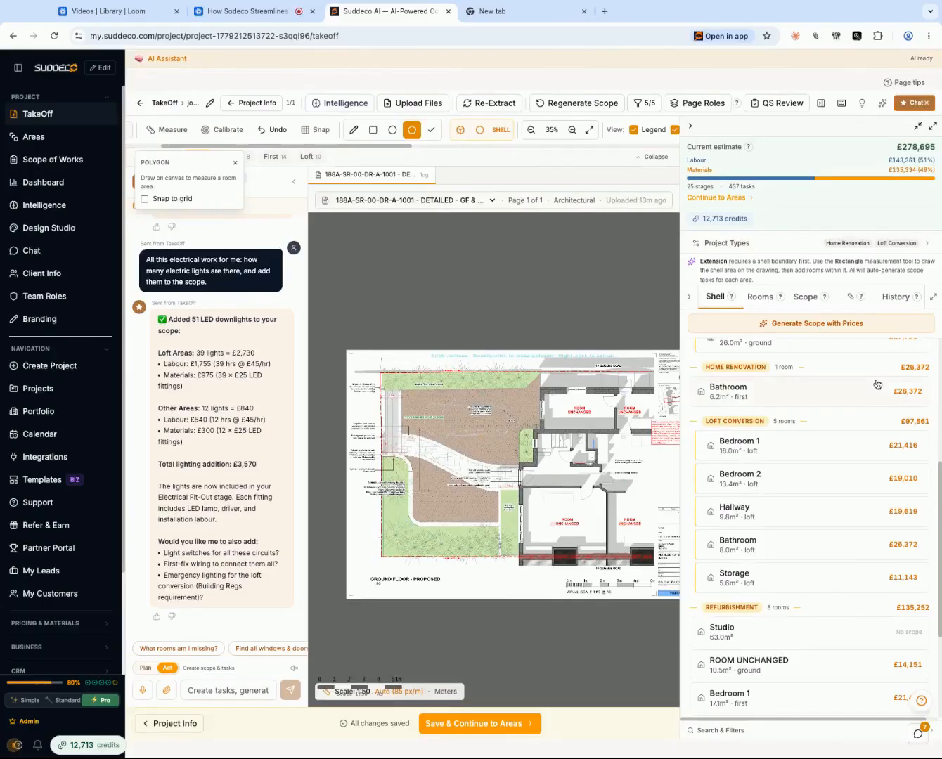
- Hide the cost estimate panel, fit the drawing to the view and open the LOFT - ELECTRICS drawing
{"action": "scroll", "coordinate": [877, 386], "scroll_direction": "down", "scroll_amount": 1}
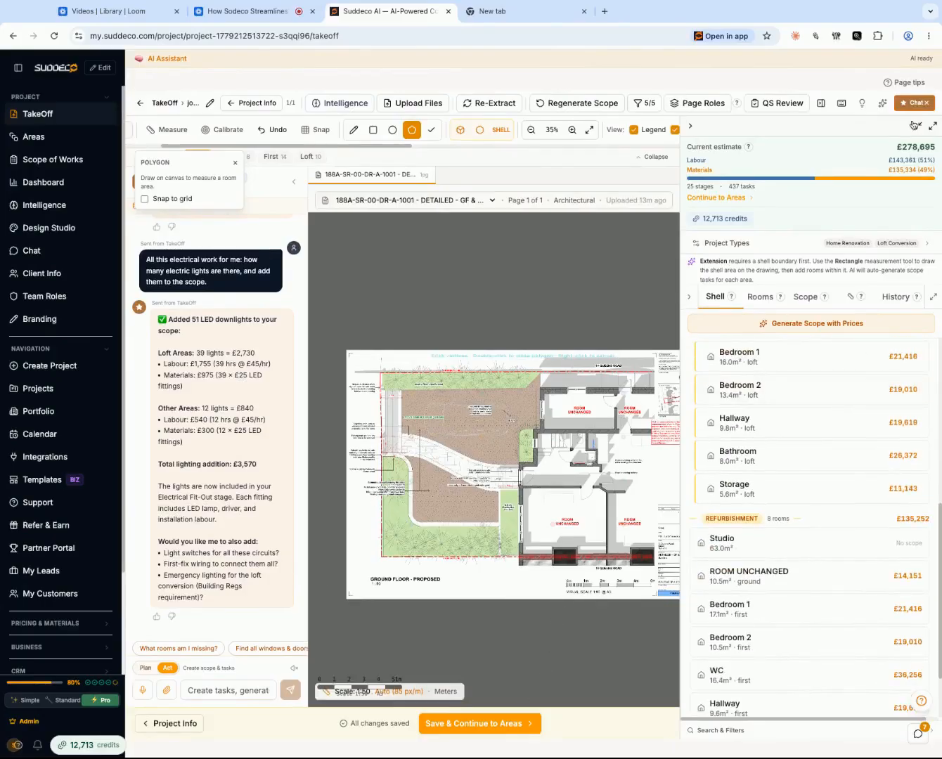
{"action": "left_click", "coordinate": [689, 128]}
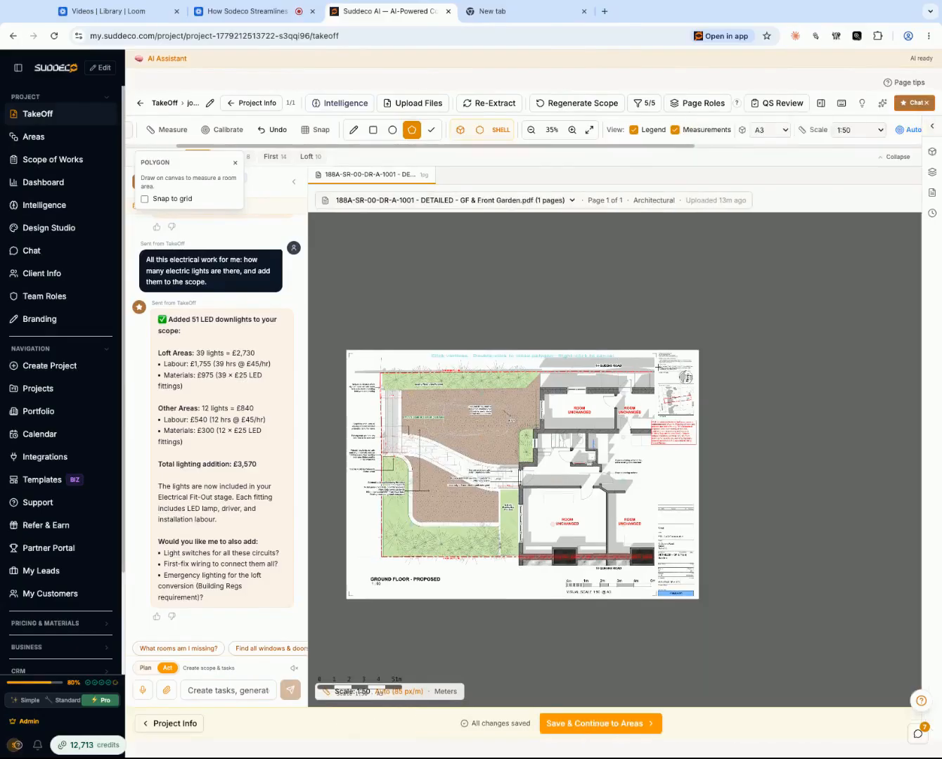
{"action": "left_click", "coordinate": [590, 129]}
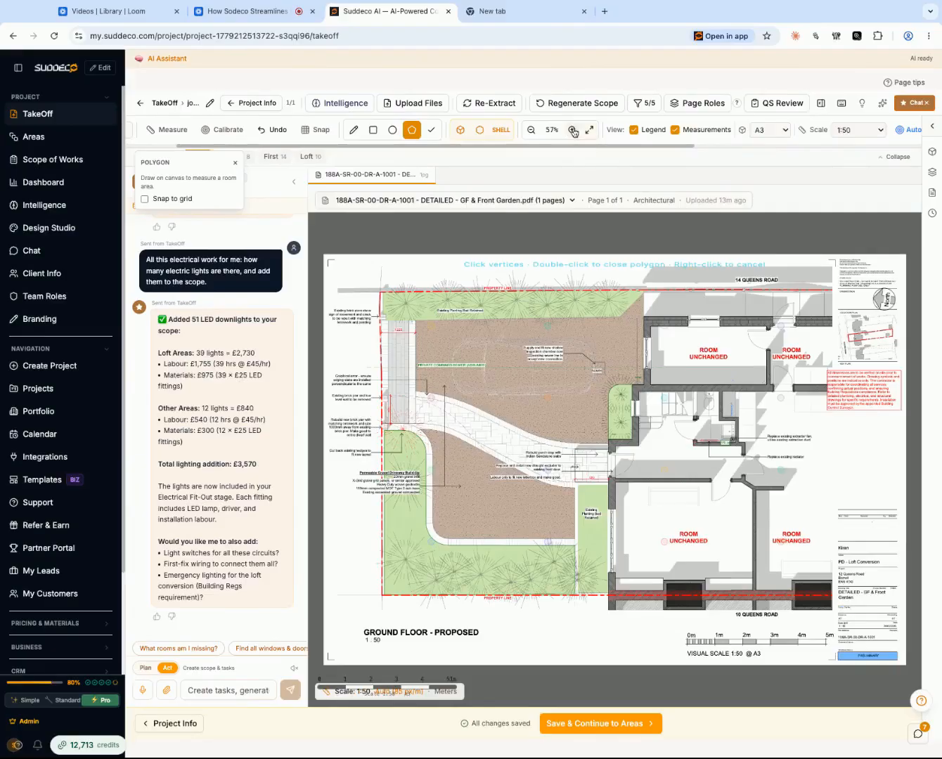
{"action": "left_click", "coordinate": [490, 201]}
{"action": "left_click", "coordinate": [481, 246]}
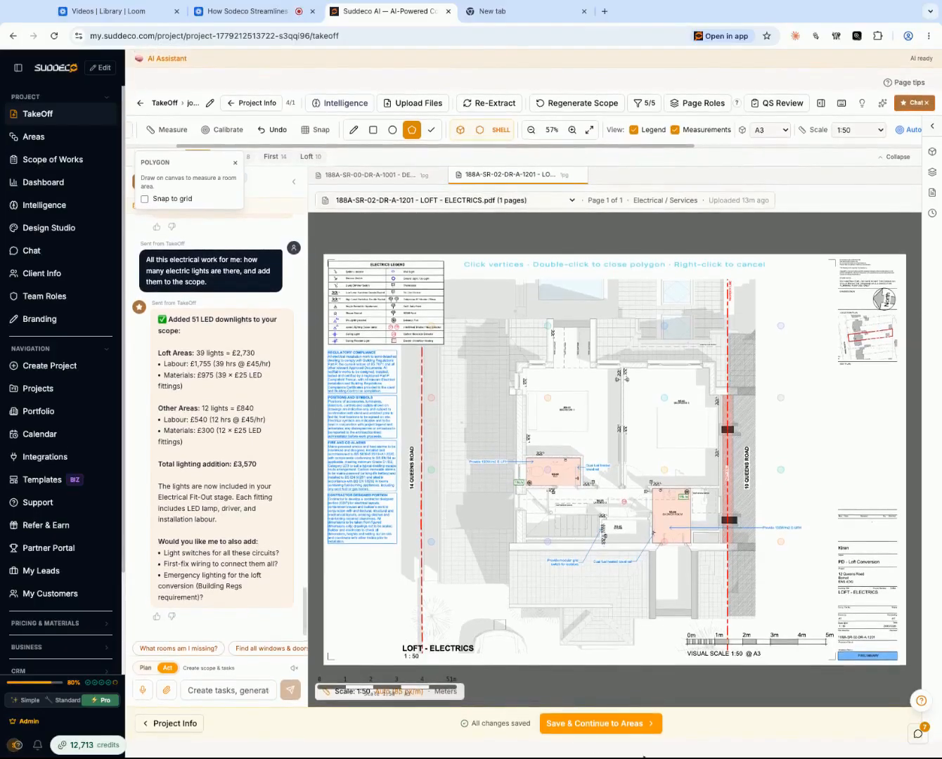
- Save the takeoff and continue to Areas, then review the rooms list and the Kitchen Extension's editable dimensions
{"action": "left_click", "coordinate": [631, 727]}
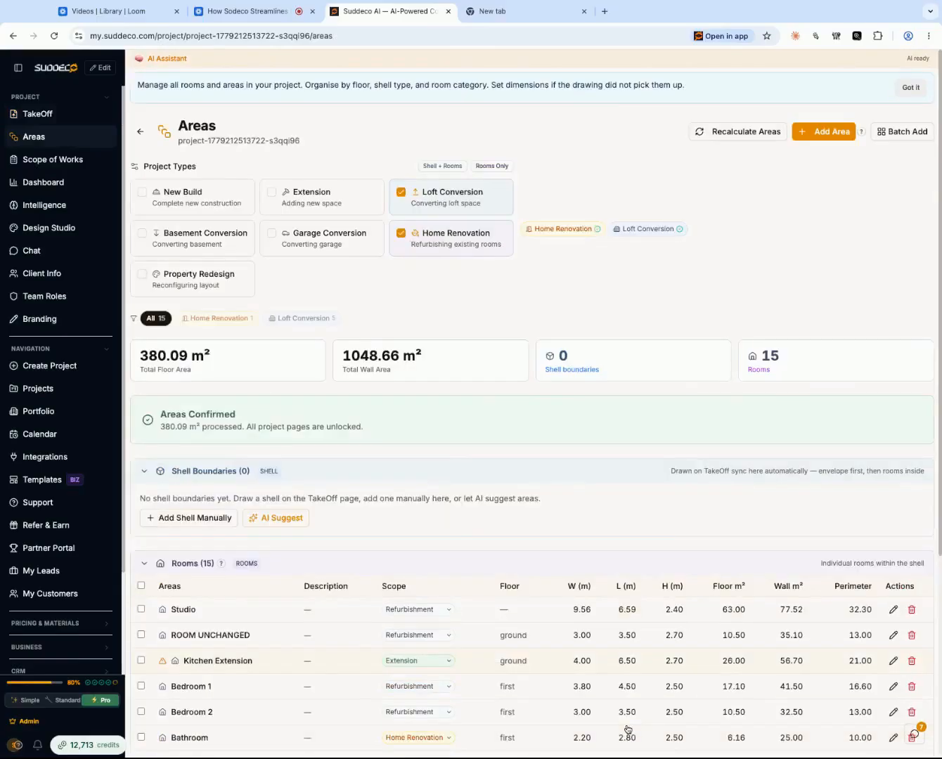
{"action": "scroll", "coordinate": [313, 329], "scroll_direction": "down", "scroll_amount": 2}
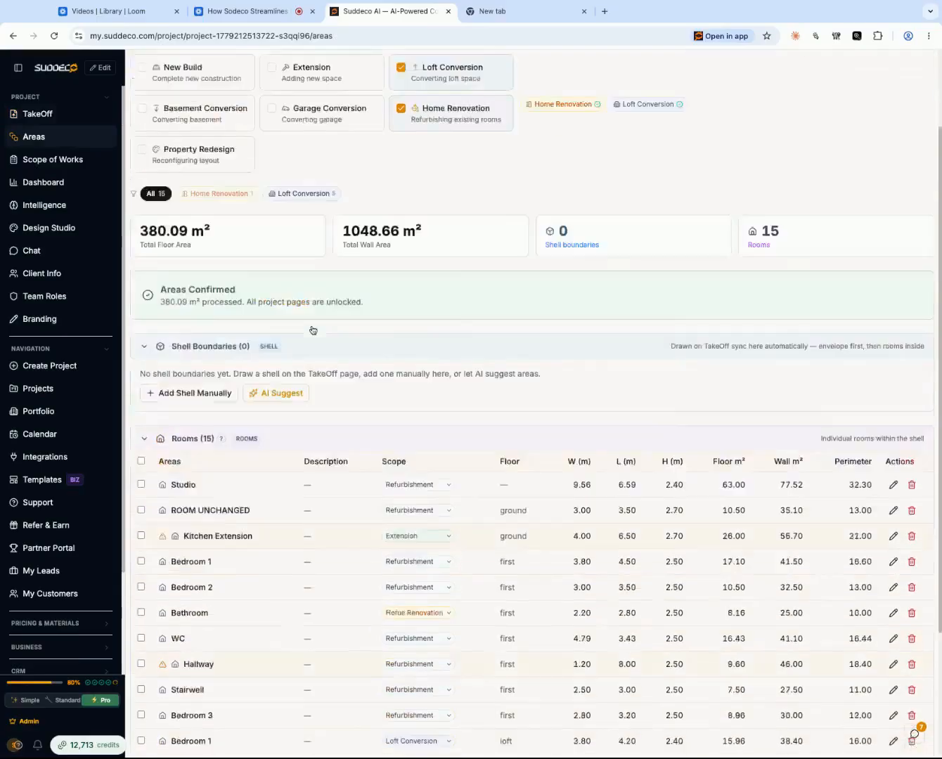
{"action": "scroll", "coordinate": [313, 329], "scroll_direction": "down", "scroll_amount": 2}
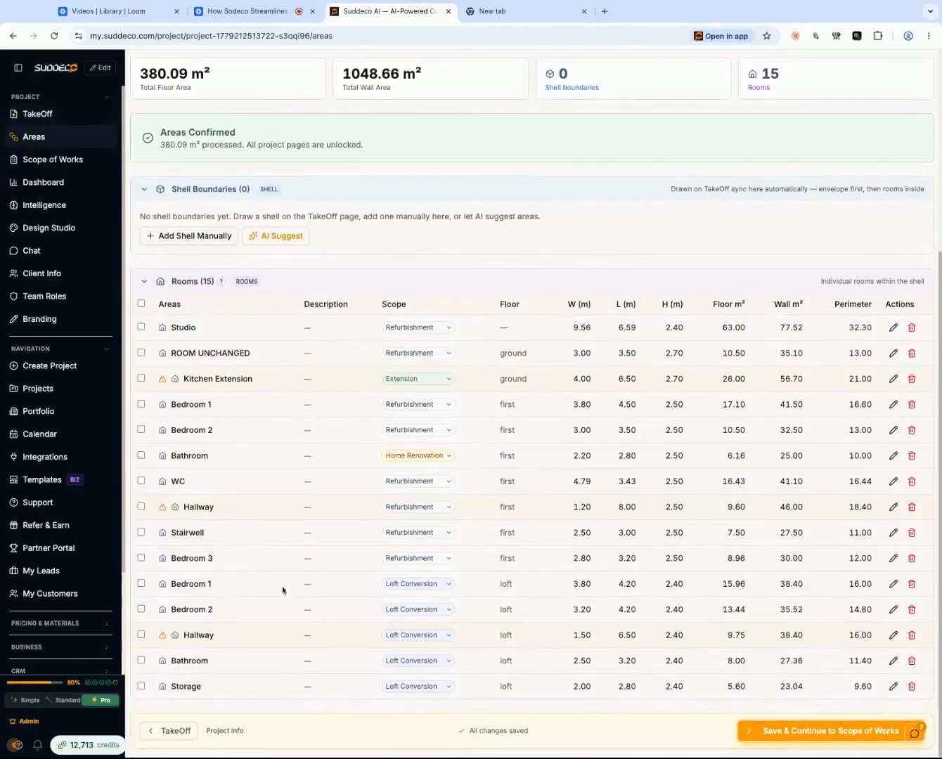
{"action": "scroll", "coordinate": [528, 478], "scroll_direction": "up", "scroll_amount": 2}
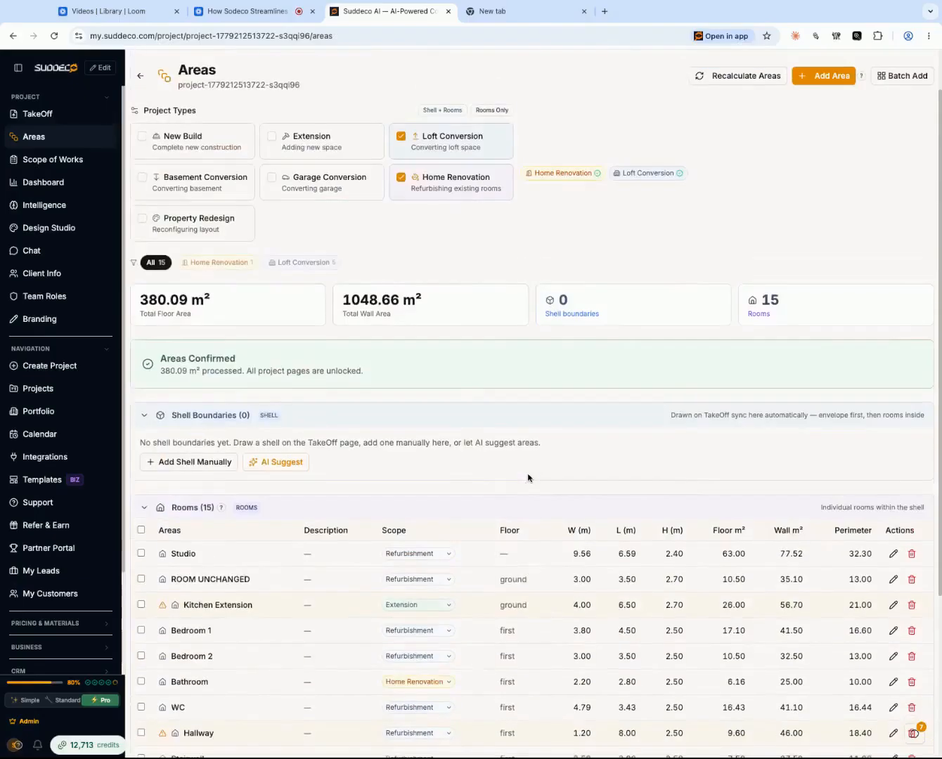
{"action": "scroll", "coordinate": [528, 478], "scroll_direction": "down", "scroll_amount": 2}
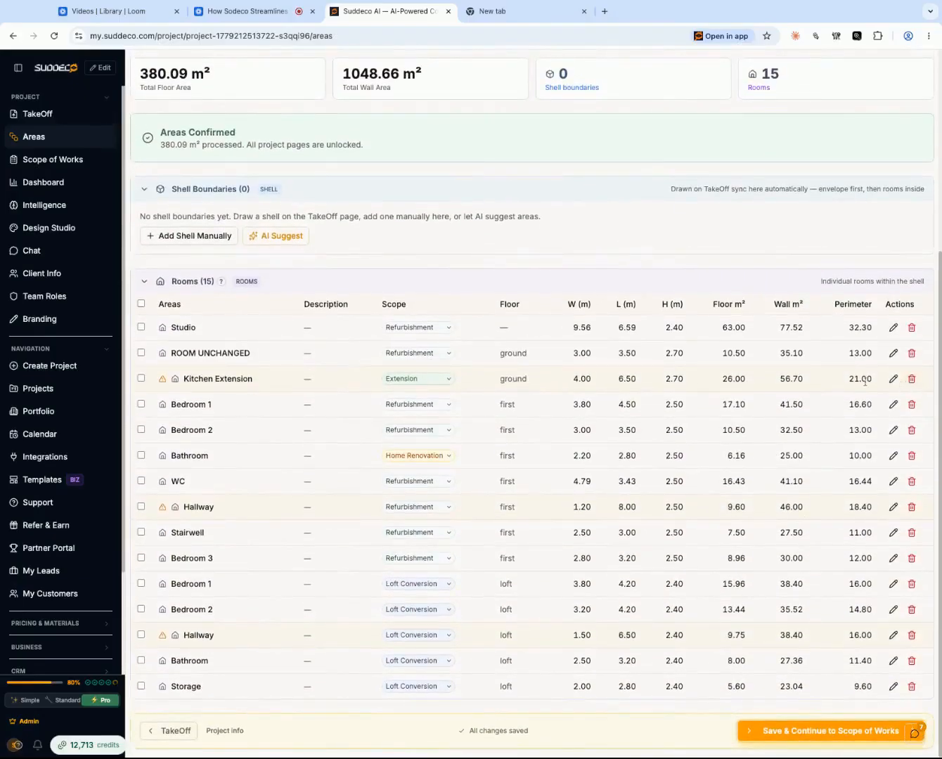
{"action": "left_click", "coordinate": [893, 379]}
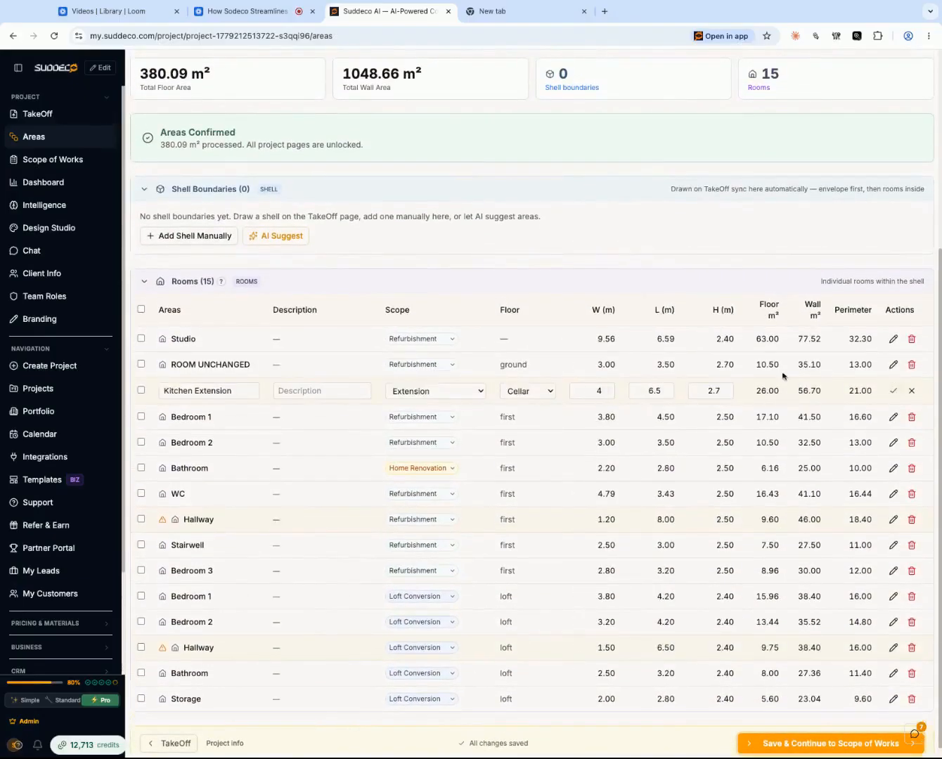
{"action": "left_click", "coordinate": [911, 394]}
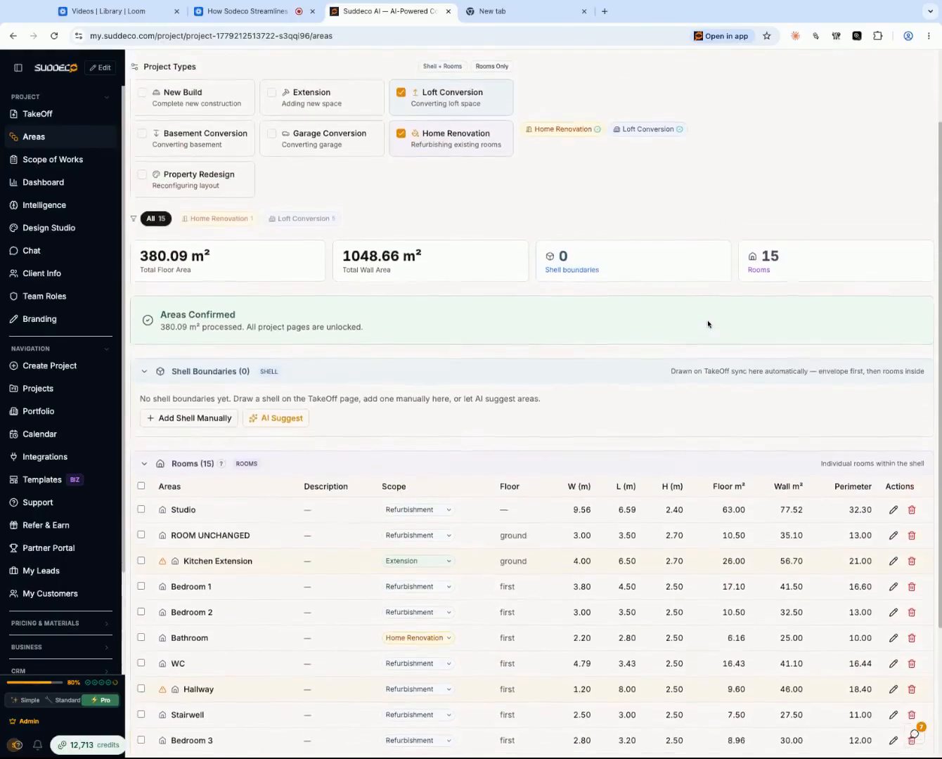
- Save the areas and continue to the Scope of Works, then review its cost summary and area list
{"action": "left_click", "coordinate": [799, 735]}
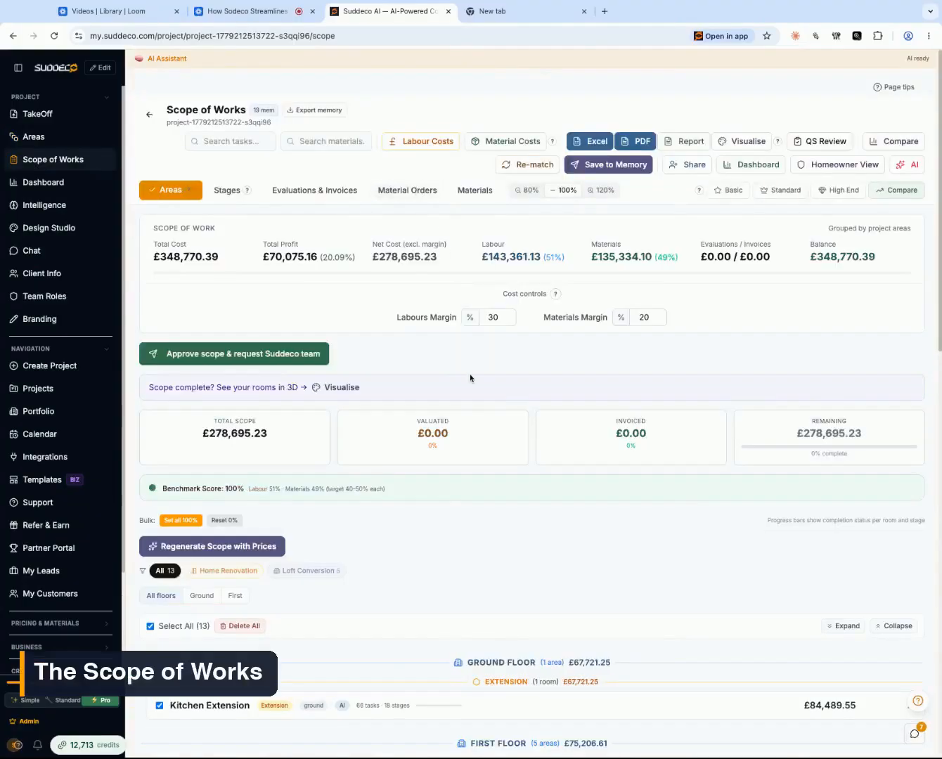
{"action": "scroll", "coordinate": [462, 400], "scroll_direction": "down", "scroll_amount": 5}
{"action": "scroll", "coordinate": [461, 402], "scroll_direction": "up", "scroll_amount": 5}
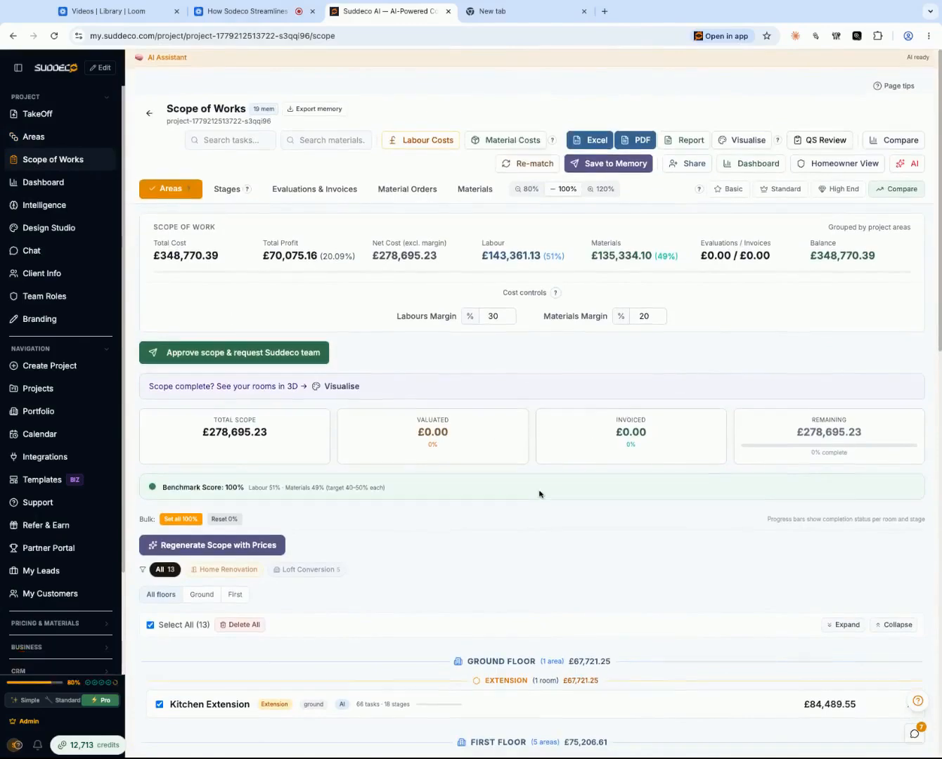
{"action": "scroll", "coordinate": [539, 495], "scroll_direction": "down", "scroll_amount": 1}
{"action": "scroll", "coordinate": [460, 406], "scroll_direction": "up", "scroll_amount": 1}
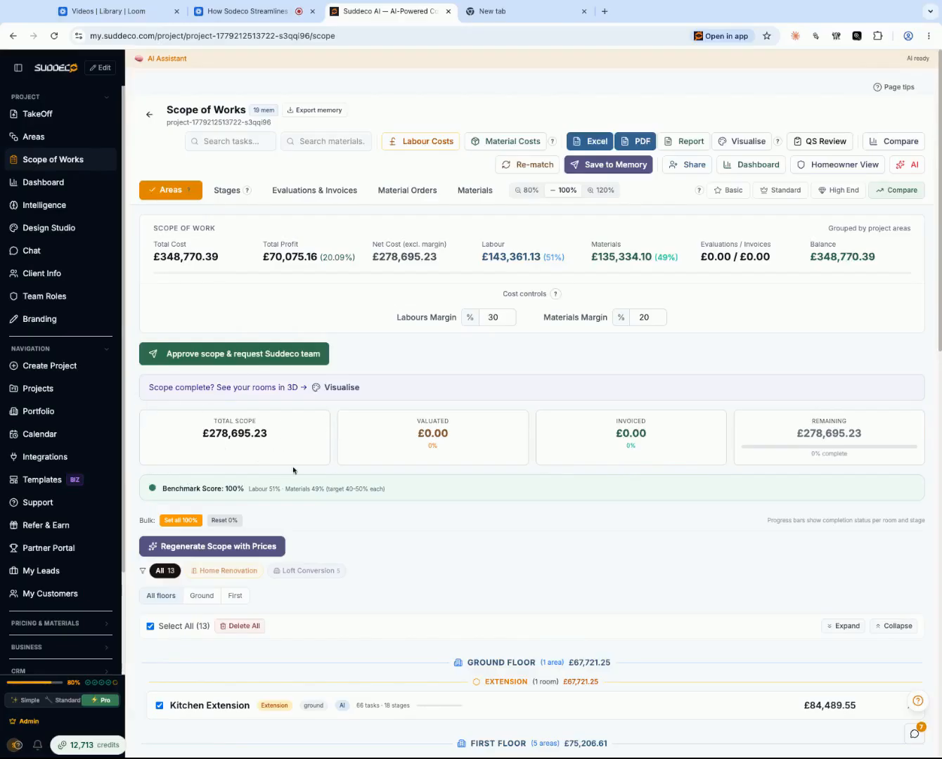
{"action": "scroll", "coordinate": [370, 584], "scroll_direction": "down", "scroll_amount": 7}
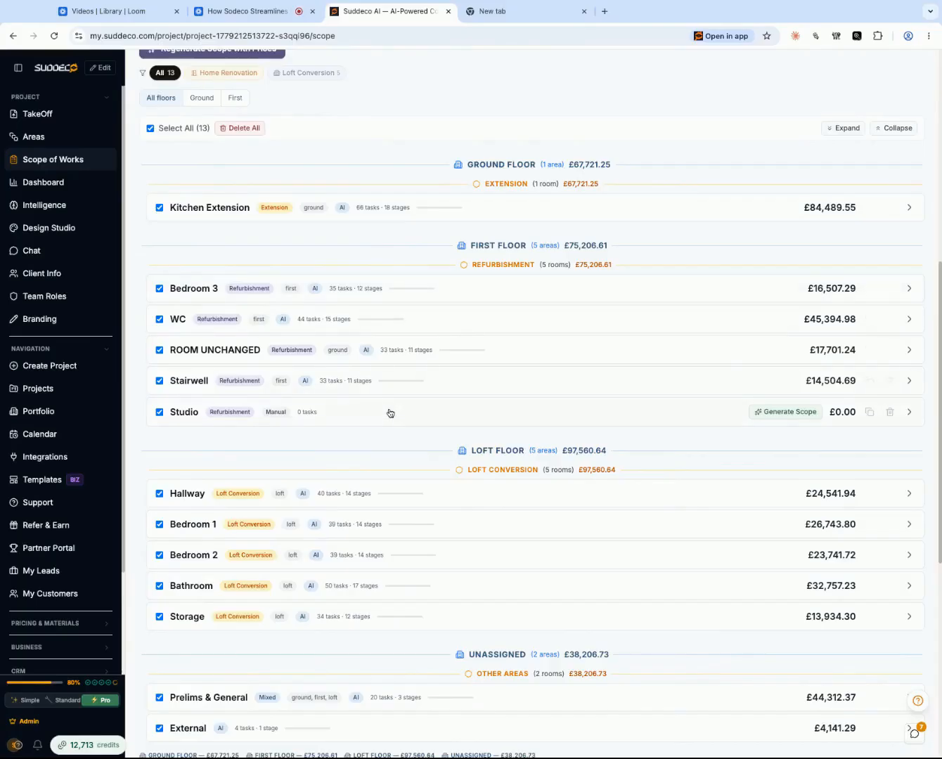
{"action": "scroll", "coordinate": [389, 412], "scroll_direction": "down", "scroll_amount": 4}
{"action": "scroll", "coordinate": [413, 393], "scroll_direction": "up", "scroll_amount": 6}
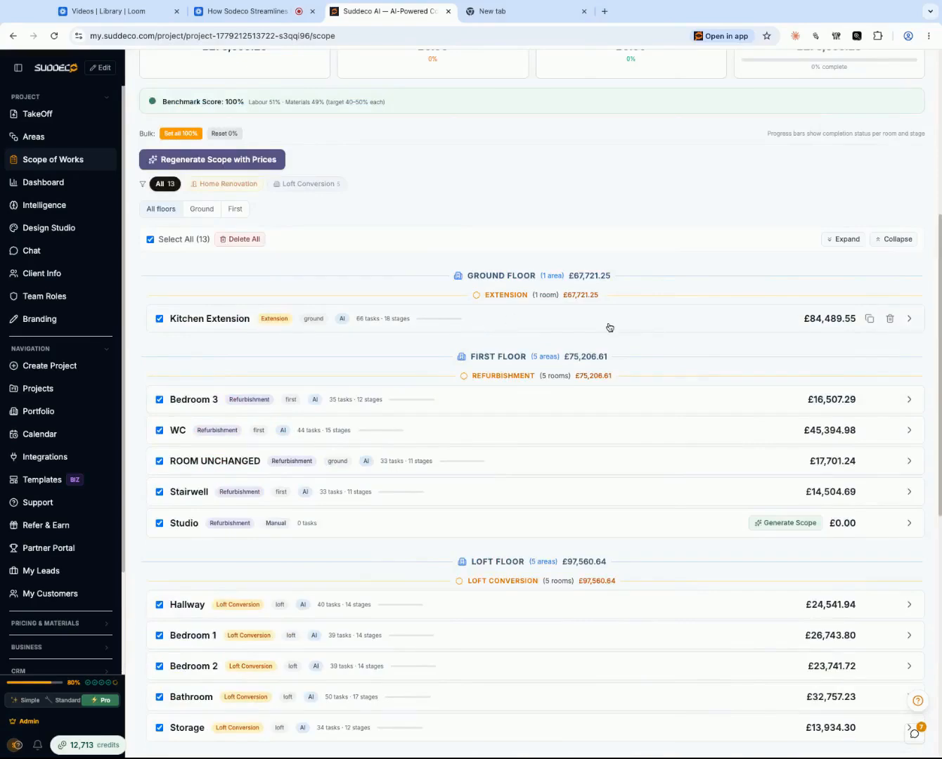
- Examine the Kitchen Extension's stages and its Ground & Upper Floors tasks, then collapse the area again
{"action": "left_click", "coordinate": [703, 320]}
{"action": "scroll", "coordinate": [379, 435], "scroll_direction": "down", "scroll_amount": 1}
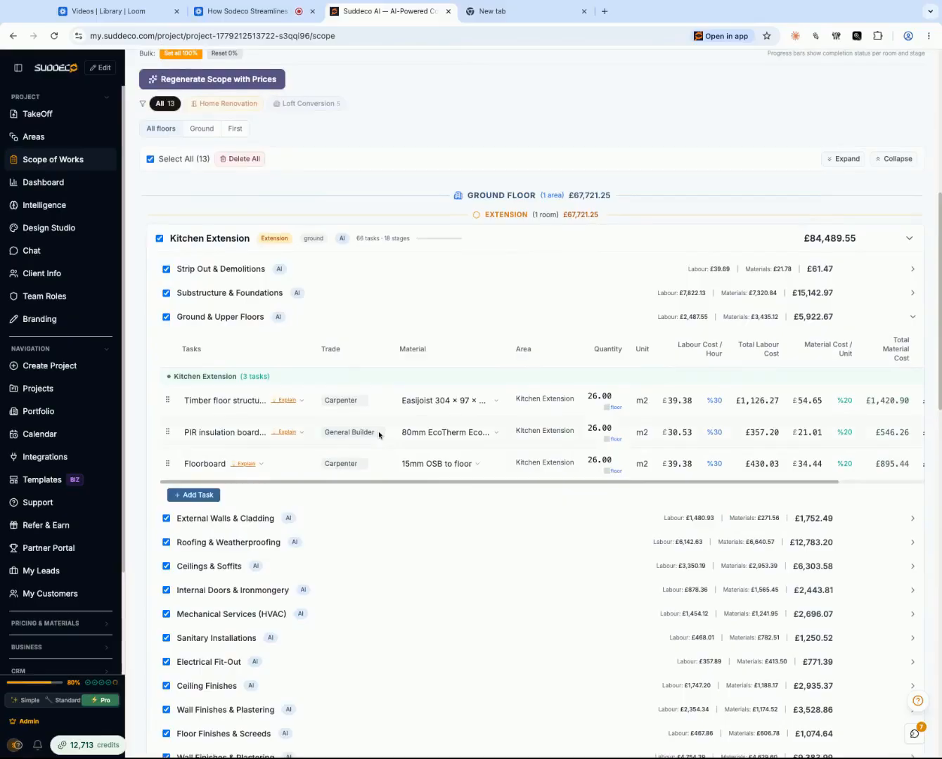
{"action": "left_click", "coordinate": [316, 323]}
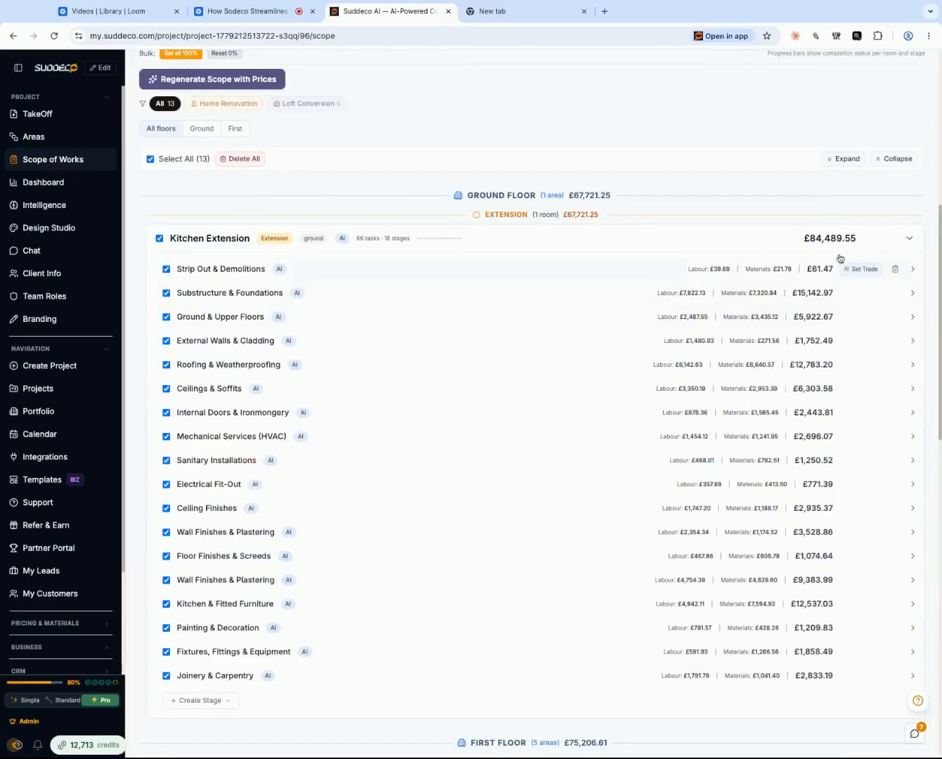
{"action": "left_click", "coordinate": [603, 246]}
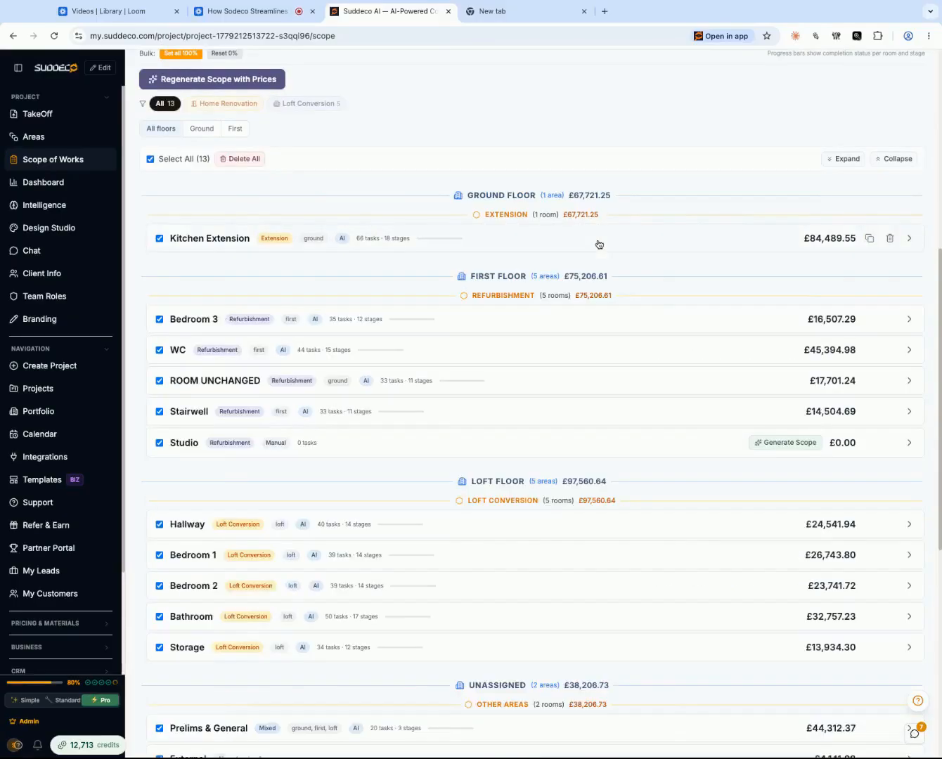
- Review the scope totals, the costs of each room by floor and the cost-by-area chart
{"action": "scroll", "coordinate": [350, 231], "scroll_direction": "up", "scroll_amount": 7}
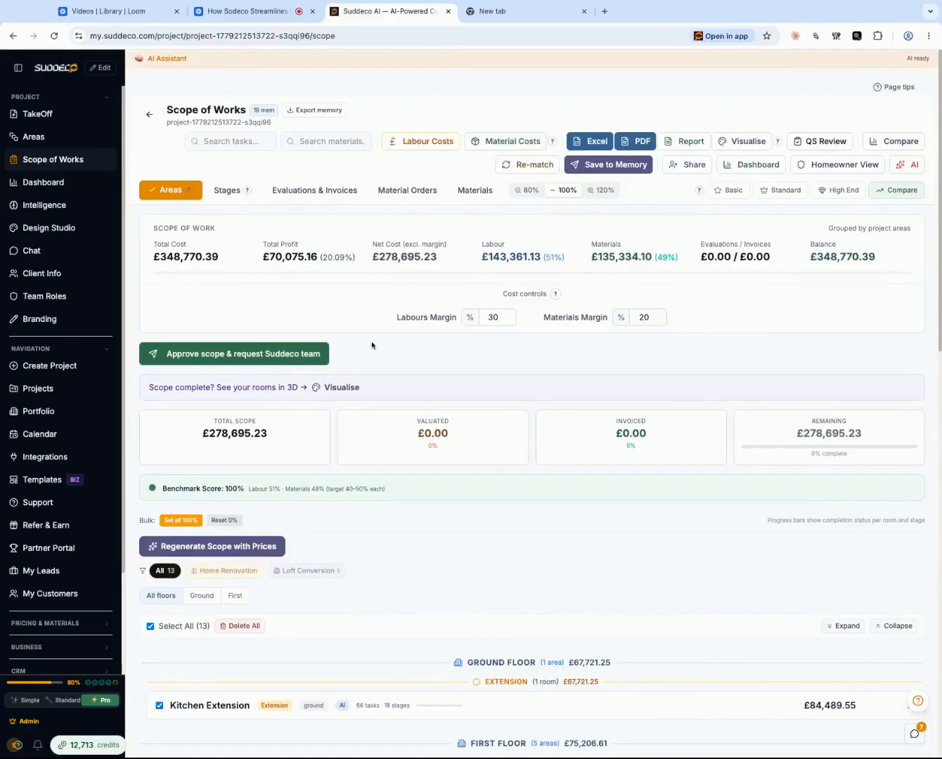
{"action": "scroll", "coordinate": [383, 549], "scroll_direction": "down", "scroll_amount": 5}
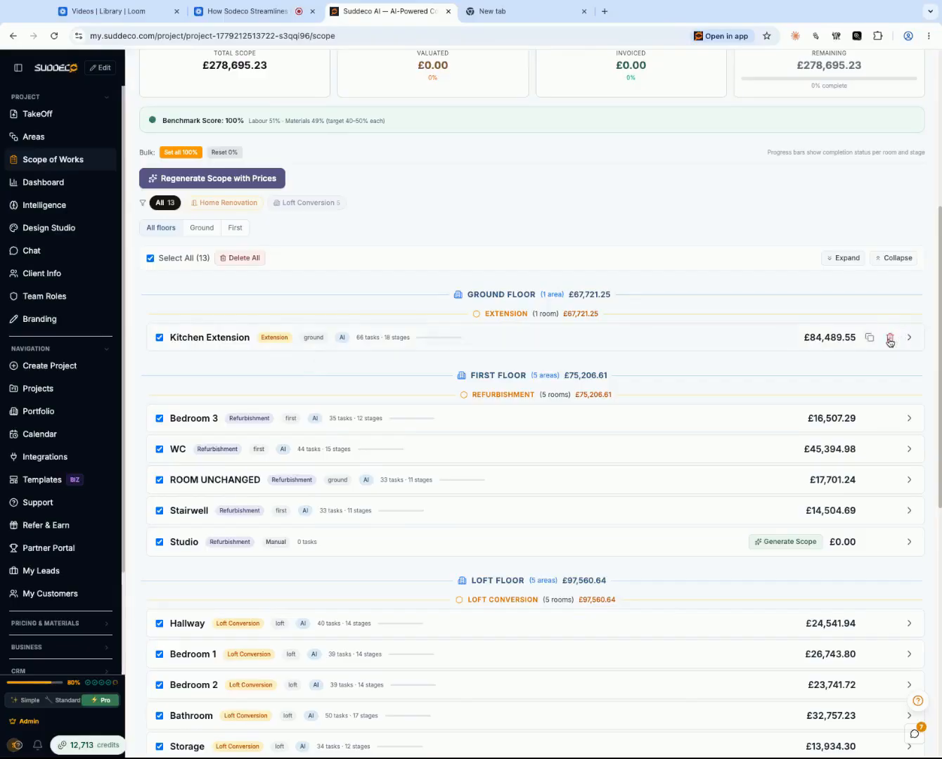
{"action": "scroll", "coordinate": [485, 450], "scroll_direction": "down", "scroll_amount": 4}
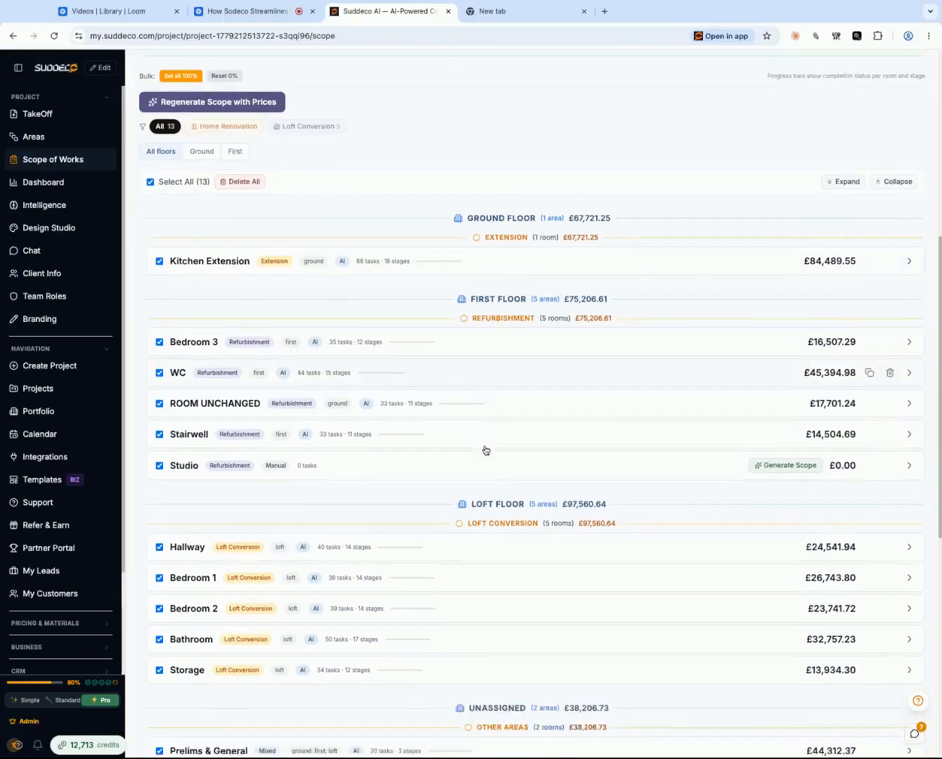
{"action": "scroll", "coordinate": [486, 450], "scroll_direction": "down", "scroll_amount": 2}
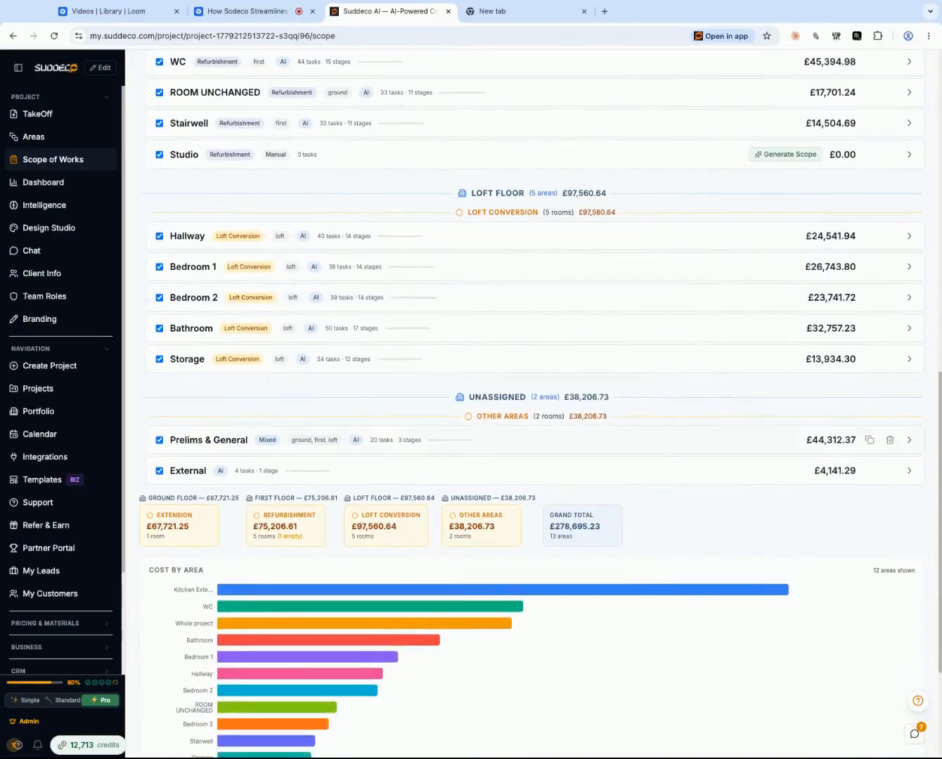
{"action": "scroll", "coordinate": [486, 450], "scroll_direction": "up", "scroll_amount": 4}
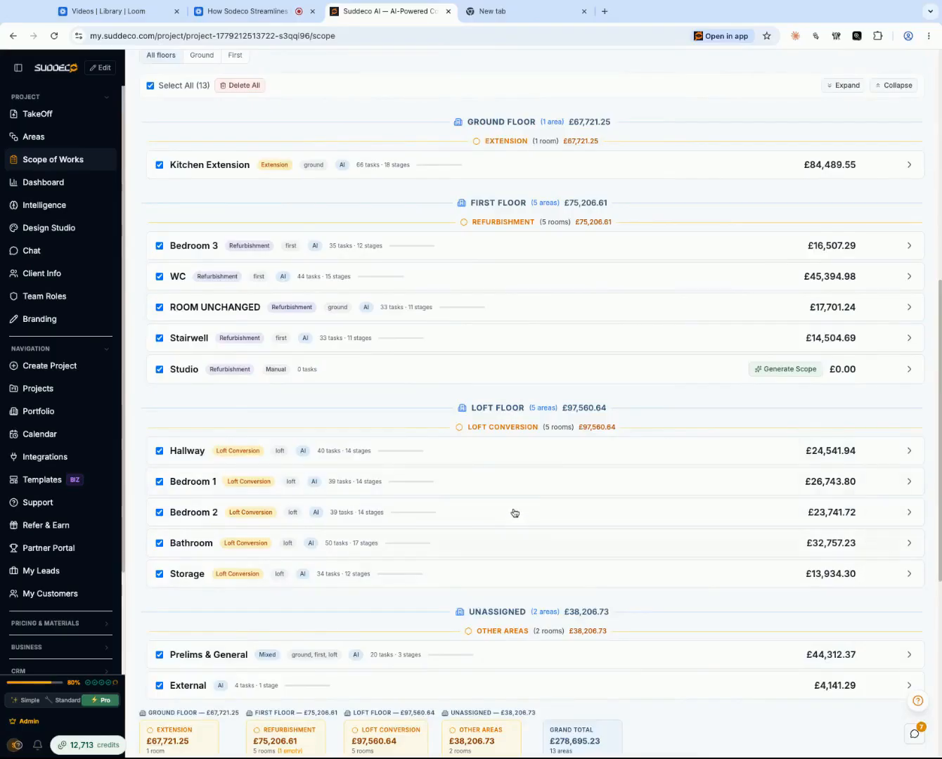
{"action": "scroll", "coordinate": [447, 303], "scroll_direction": "up", "scroll_amount": 1}
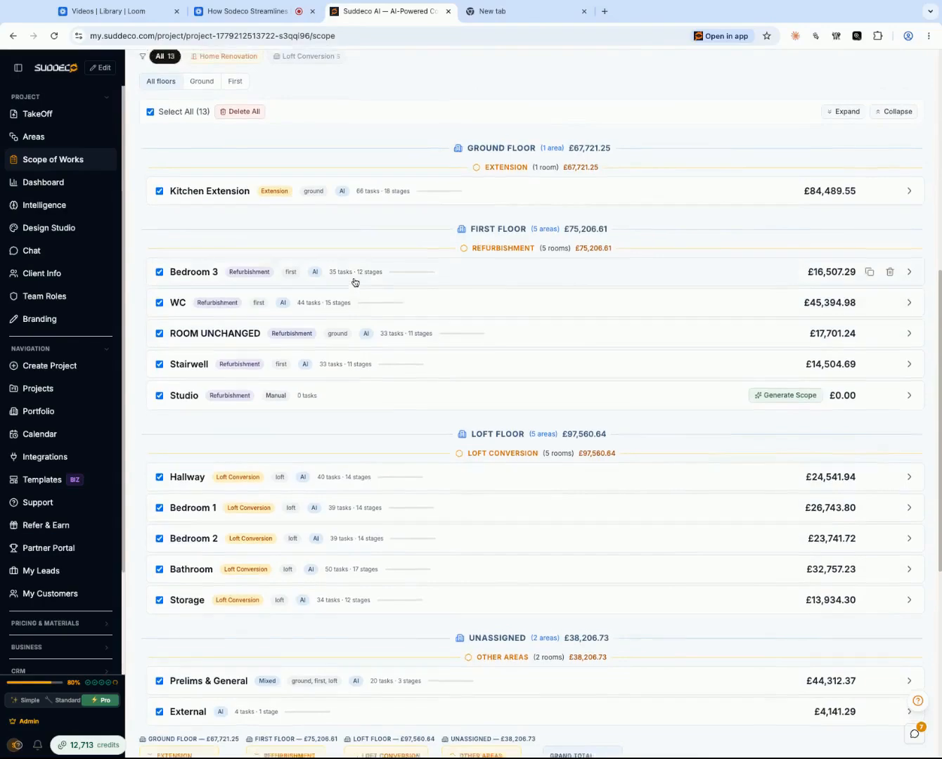
{"action": "scroll", "coordinate": [400, 227], "scroll_direction": "up", "scroll_amount": 2}
{"action": "scroll", "coordinate": [417, 302], "scroll_direction": "down", "scroll_amount": 3}
{"action": "scroll", "coordinate": [417, 302], "scroll_direction": "down", "scroll_amount": 3}
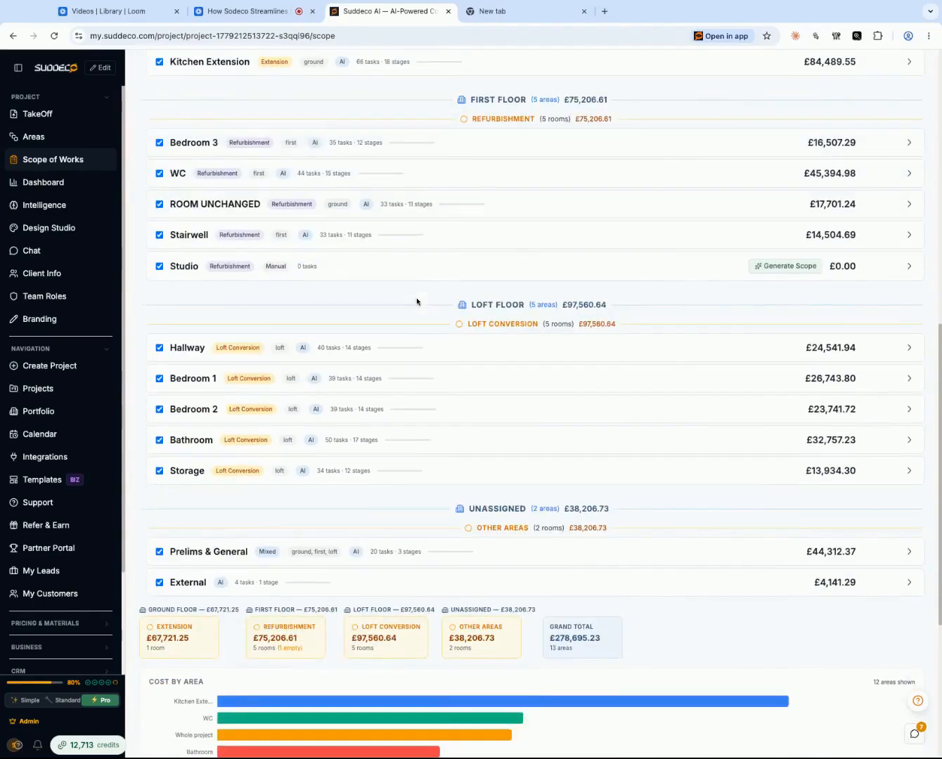
{"action": "scroll", "coordinate": [417, 302], "scroll_direction": "down", "scroll_amount": 1}
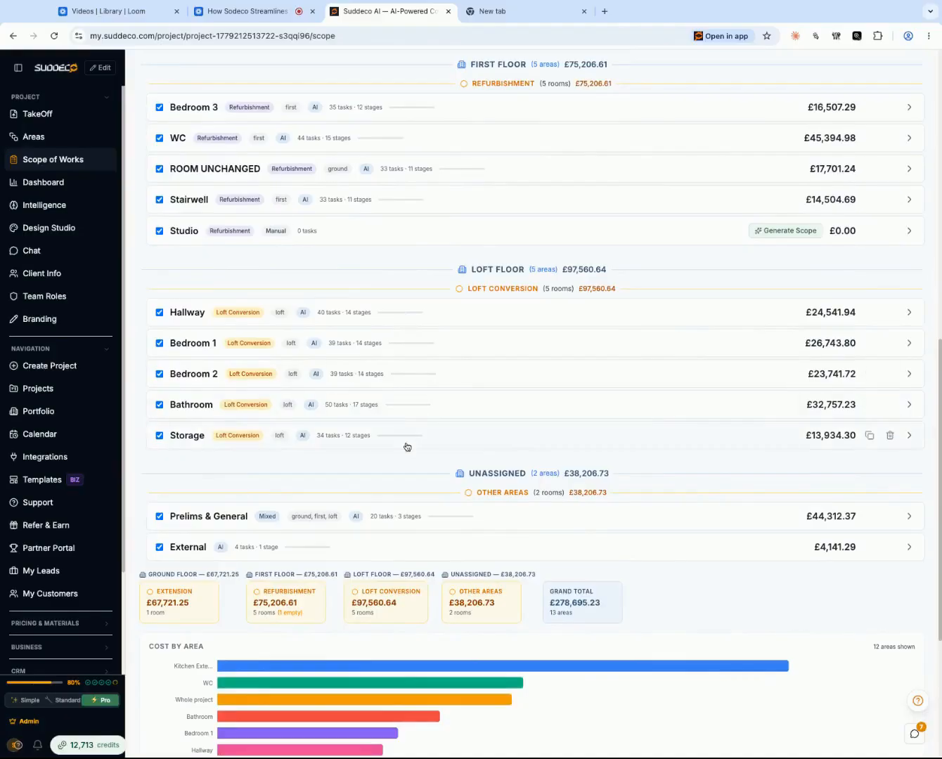
- Expand the Prelims & General and External areas and look through the Site Setup & Preliminaries tasks
{"action": "left_click", "coordinate": [372, 528]}
{"action": "scroll", "coordinate": [374, 527], "scroll_direction": "down", "scroll_amount": 4}
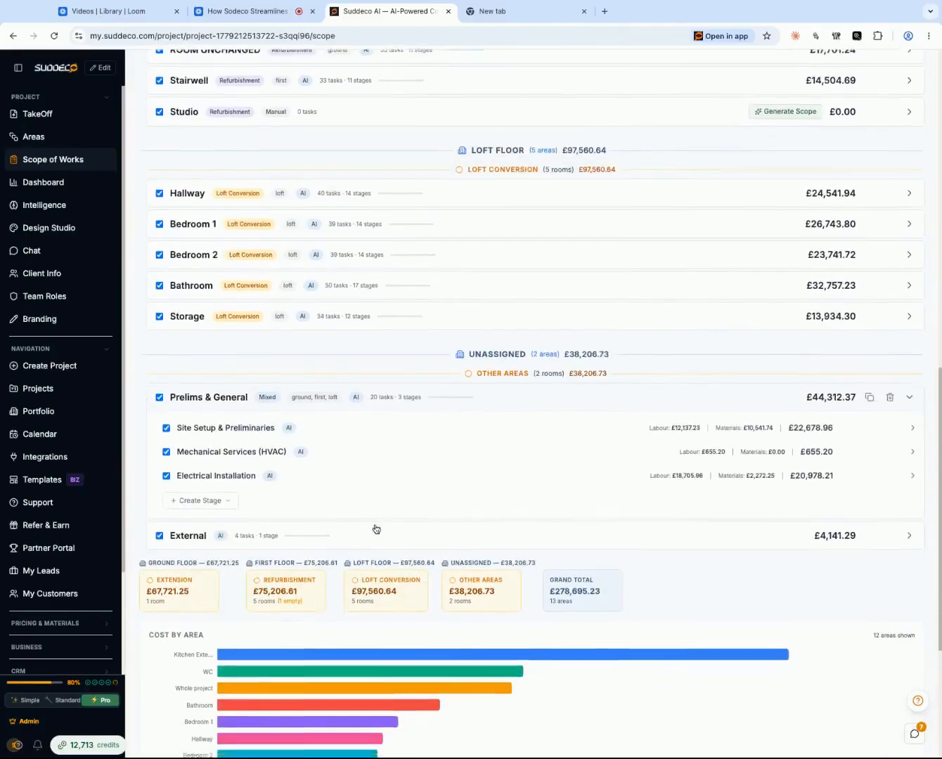
{"action": "left_click", "coordinate": [361, 507]}
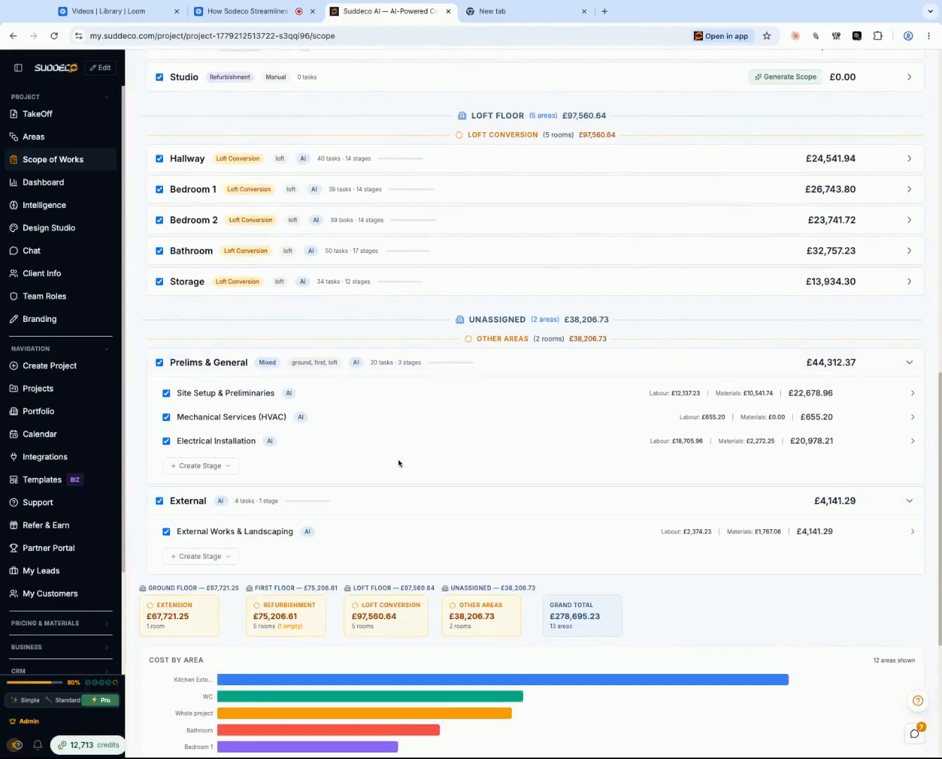
{"action": "left_click", "coordinate": [315, 399]}
{"action": "scroll", "coordinate": [401, 412], "scroll_direction": "down", "scroll_amount": 4}
- Browse the recommended materials for the Skip licence task and the full Site Setup & Preliminaries materials catalogue
{"action": "left_click", "coordinate": [464, 354]}
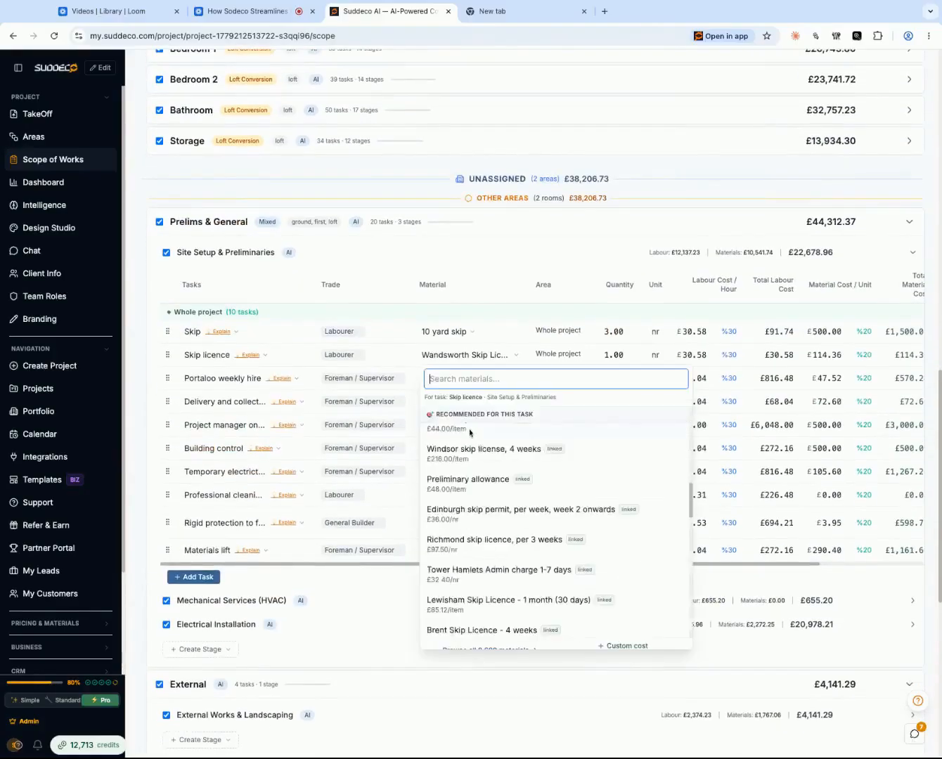
{"action": "scroll", "coordinate": [470, 432], "scroll_direction": "down", "scroll_amount": 3}
{"action": "scroll", "coordinate": [470, 433], "scroll_direction": "down", "scroll_amount": 7}
{"action": "scroll", "coordinate": [472, 449], "scroll_direction": "up", "scroll_amount": 3}
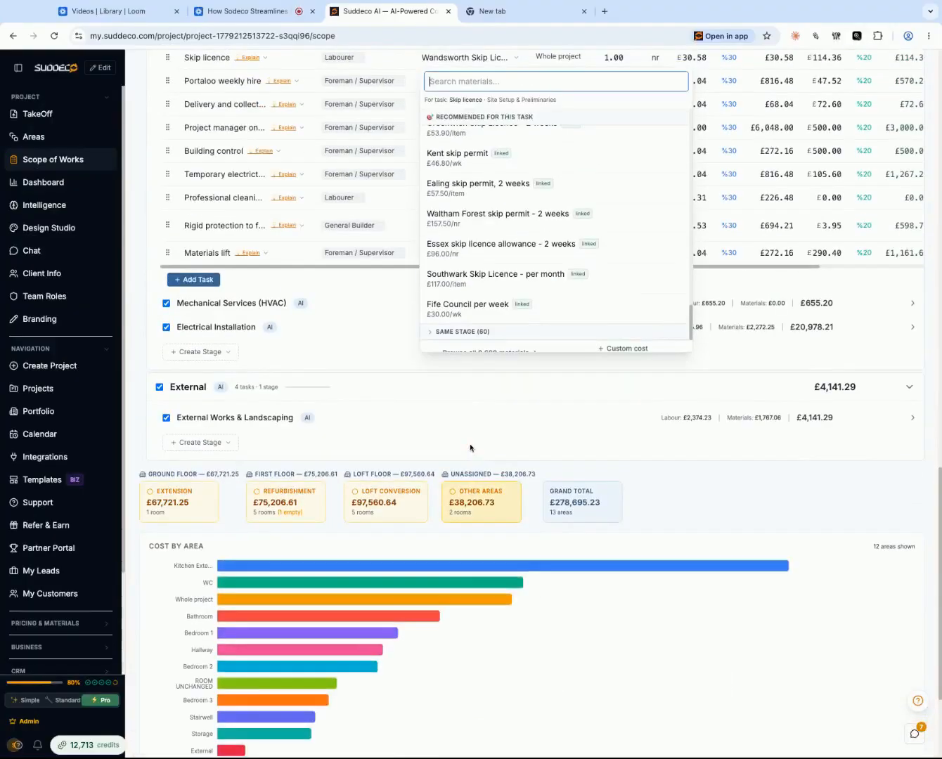
{"action": "left_click", "coordinate": [477, 354]}
{"action": "scroll", "coordinate": [501, 513], "scroll_direction": "down", "scroll_amount": 10}
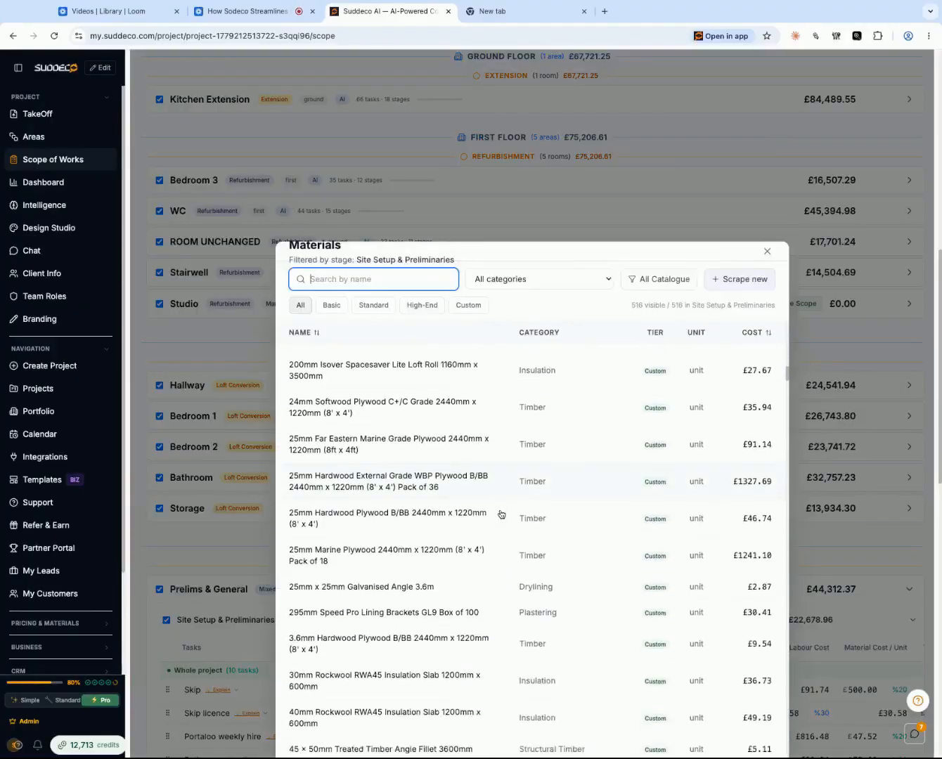
- Try to add a new material to the catalogue by scraping a product URL
{"action": "left_click", "coordinate": [722, 280]}
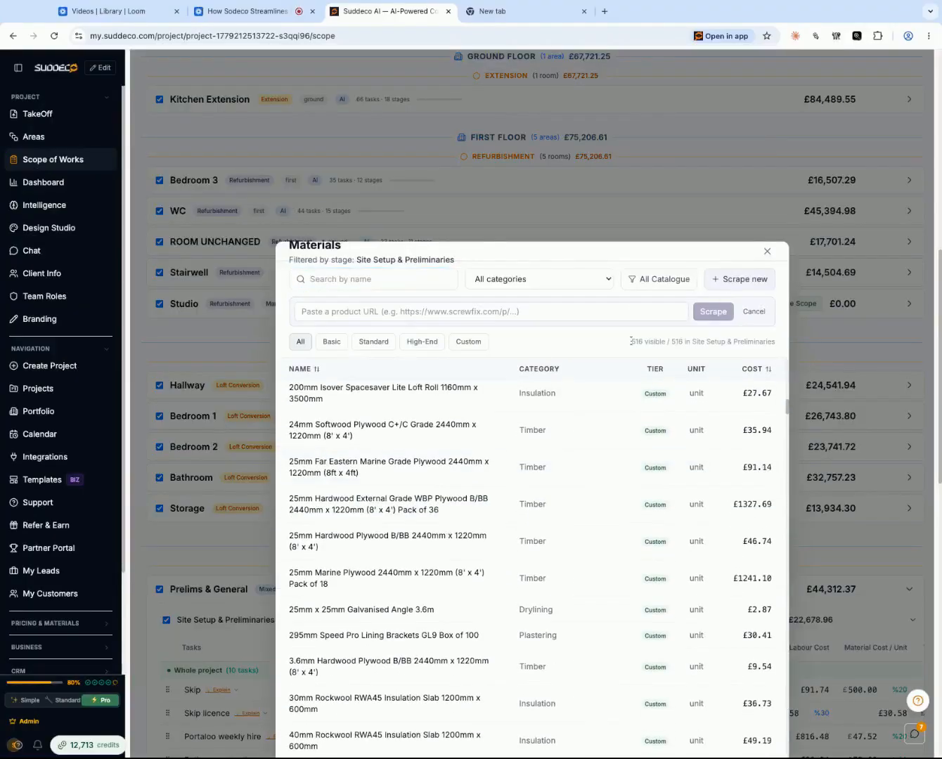
{"action": "left_click", "coordinate": [379, 319]}
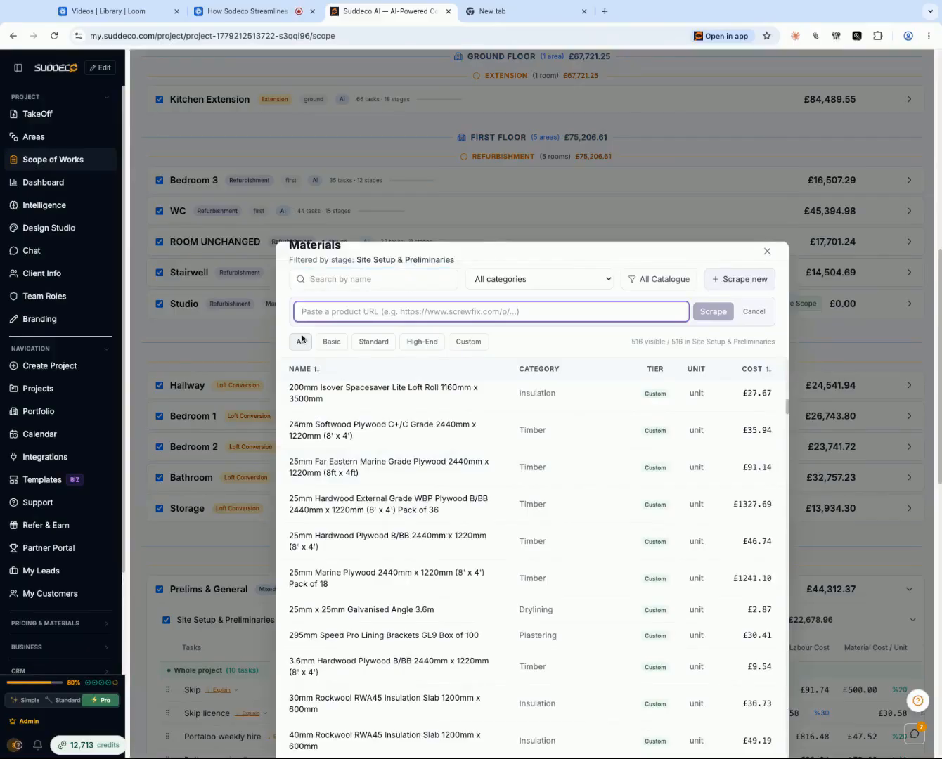
{"action": "scroll", "coordinate": [322, 312], "scroll_direction": "left", "scroll_amount": 5}
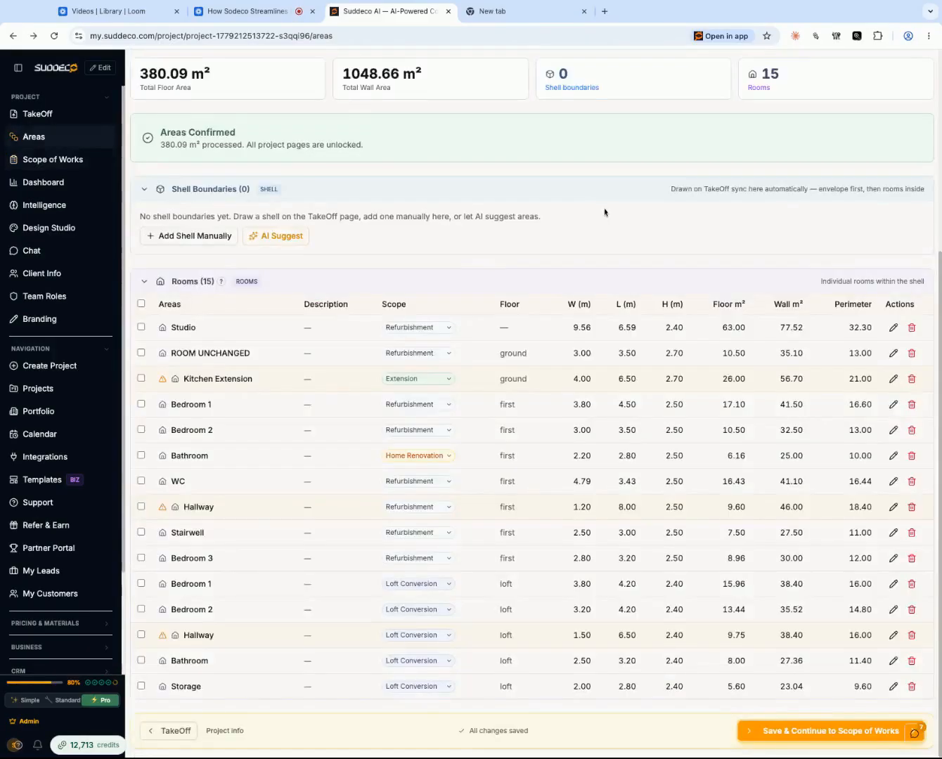
- Return to the Scope of Works, open the Project AI assistant and look through its earlier replies on windows, doors and lighting
{"action": "scroll", "coordinate": [604, 211], "scroll_direction": "right", "scroll_amount": 5}
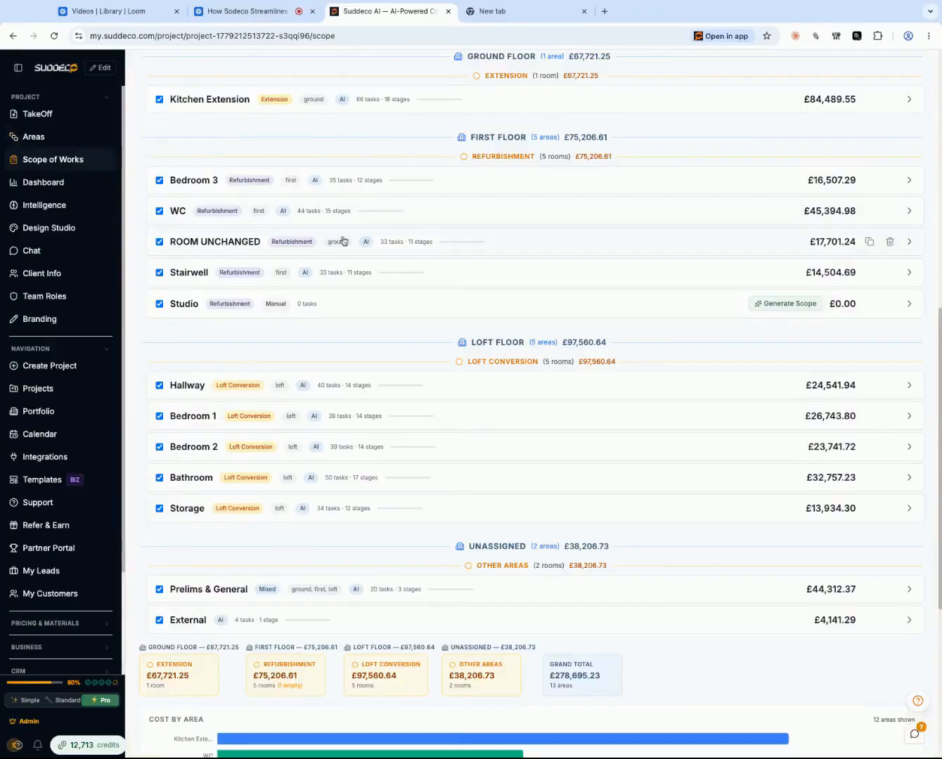
{"action": "scroll", "coordinate": [343, 242], "scroll_direction": "up", "scroll_amount": 4}
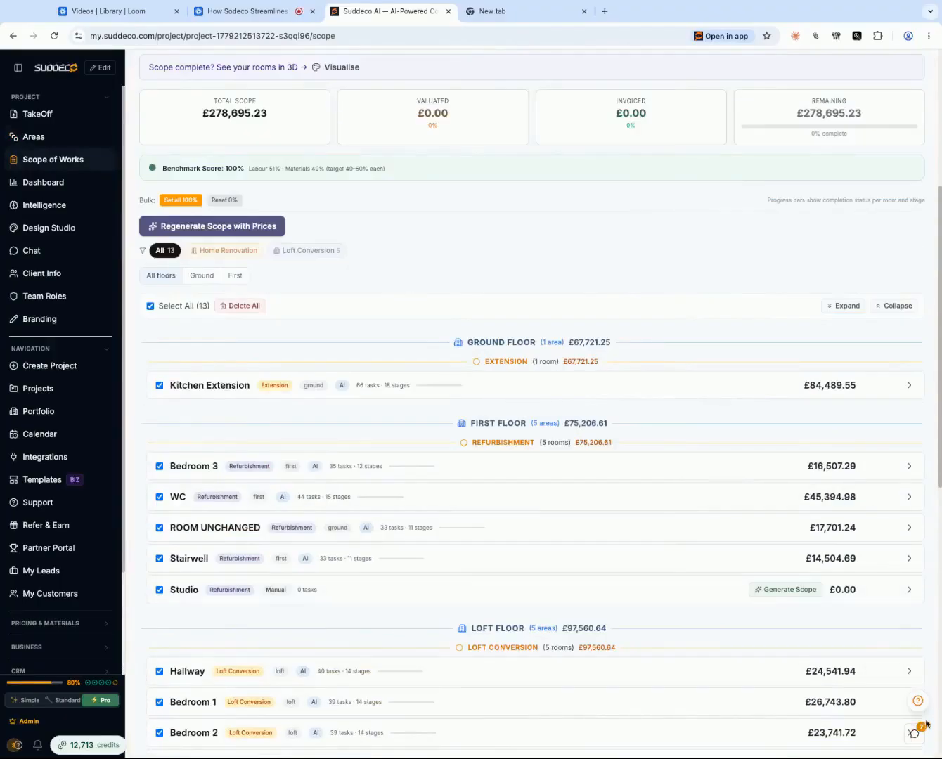
{"action": "left_click", "coordinate": [915, 733]}
{"action": "scroll", "coordinate": [787, 542], "scroll_direction": "down", "scroll_amount": 10}
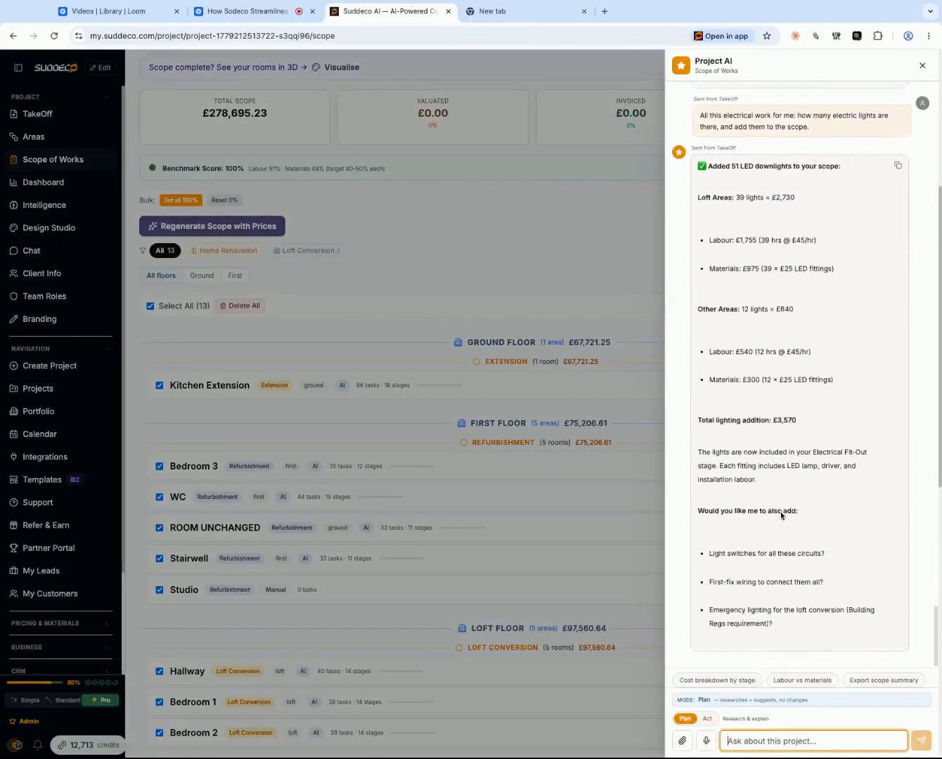
{"action": "scroll", "coordinate": [780, 515], "scroll_direction": "up", "scroll_amount": 12}
{"action": "scroll", "coordinate": [802, 372], "scroll_direction": "up", "scroll_amount": 3}
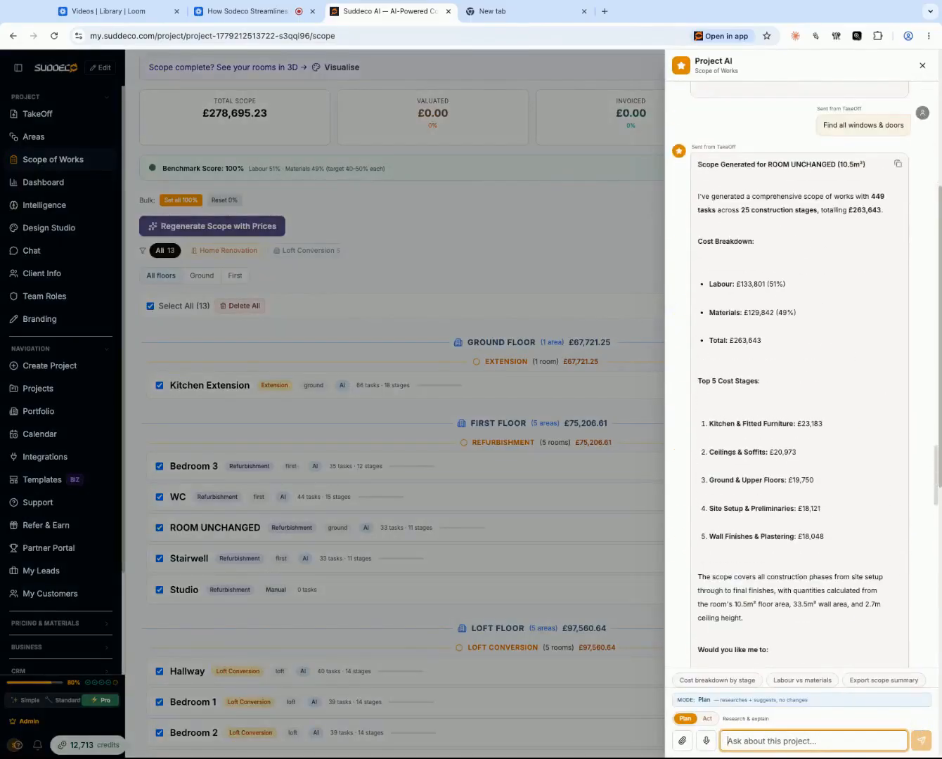
{"action": "scroll", "coordinate": [802, 373], "scroll_direction": "down", "scroll_amount": 10}
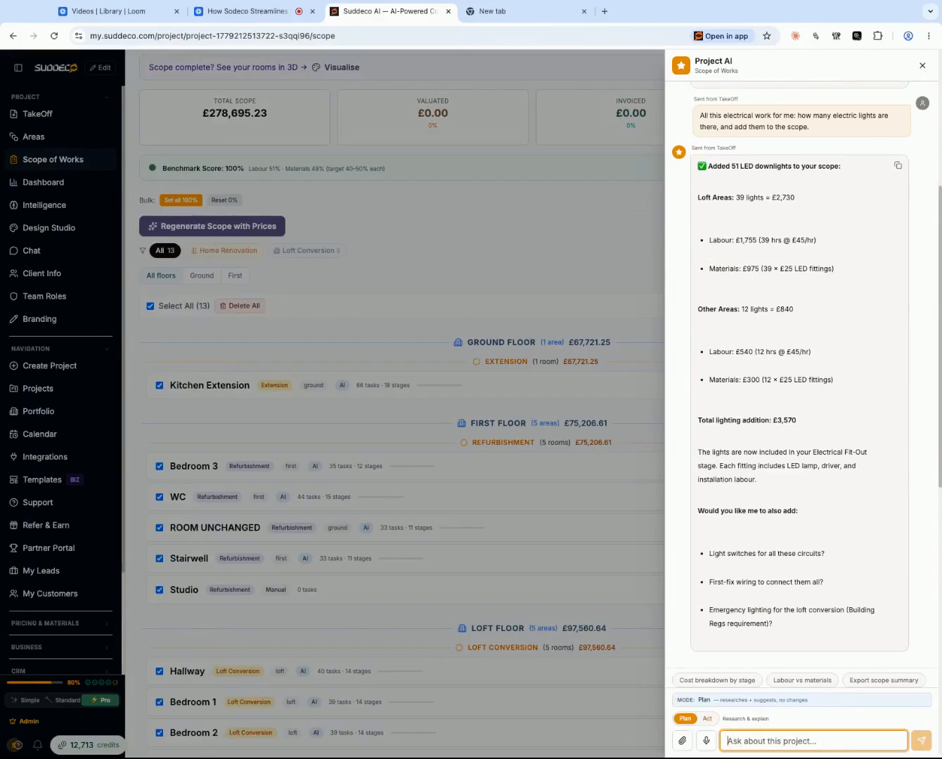
- Ask the Project AI assistant "what flooring you have calculated?"
{"action": "type", "text": "what flooring"}
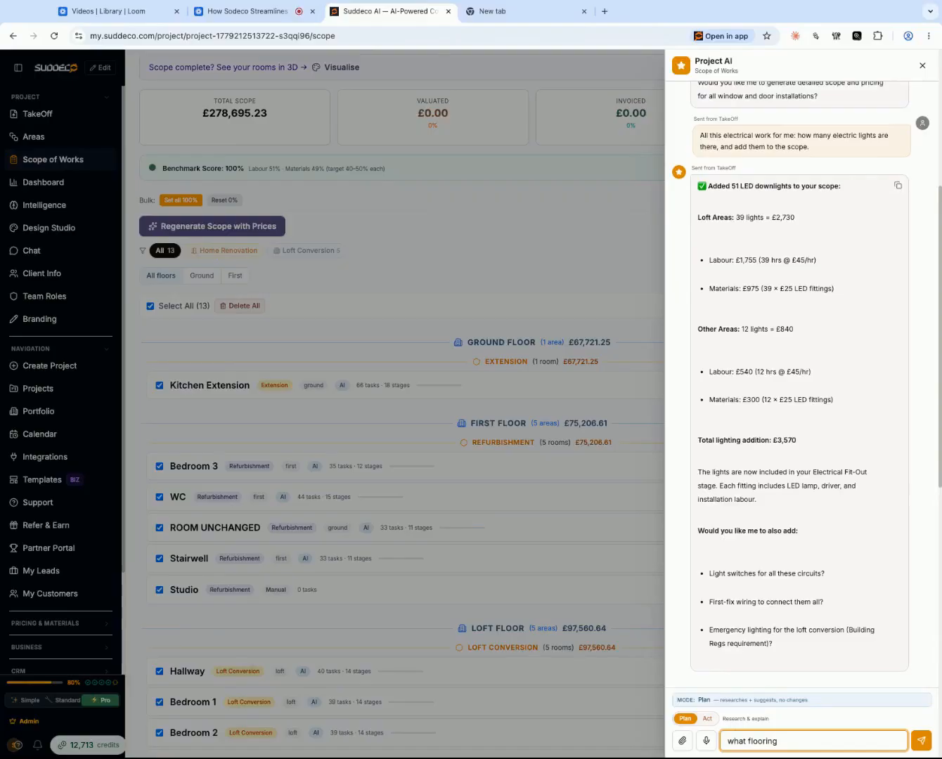
{"action": "type", "text": "you have calculated?"}
{"action": "key", "text": "Return"}
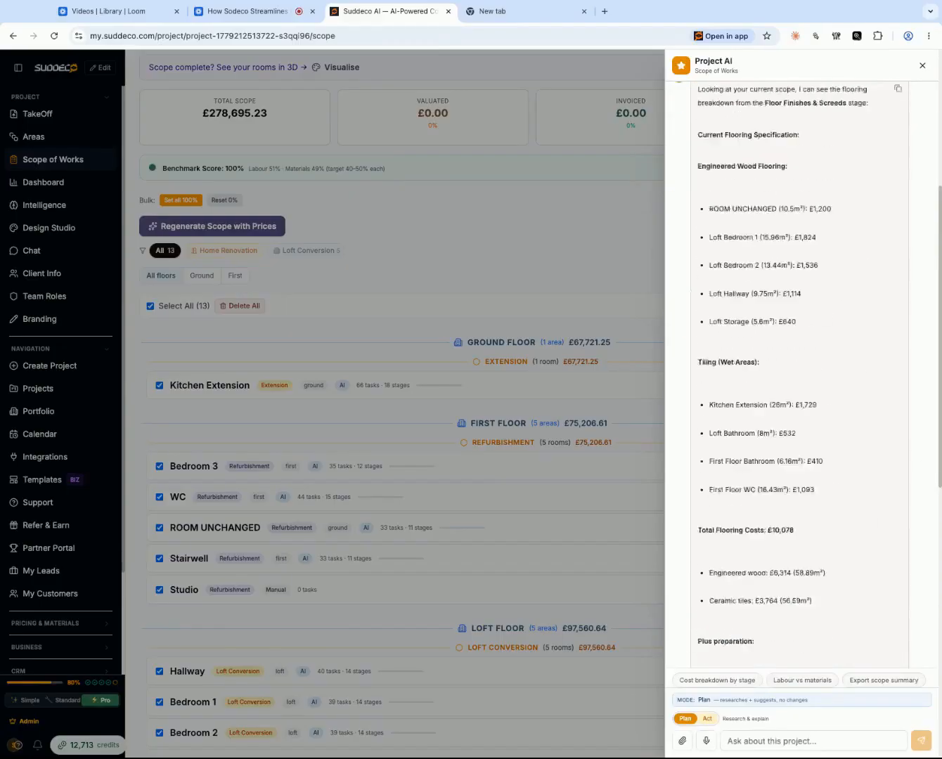
- Read through the assistant's flooring breakdown, covering engineered wood, tiling, preparation costs and suggested changes
{"action": "scroll", "coordinate": [805, 393], "scroll_direction": "up", "scroll_amount": 8}
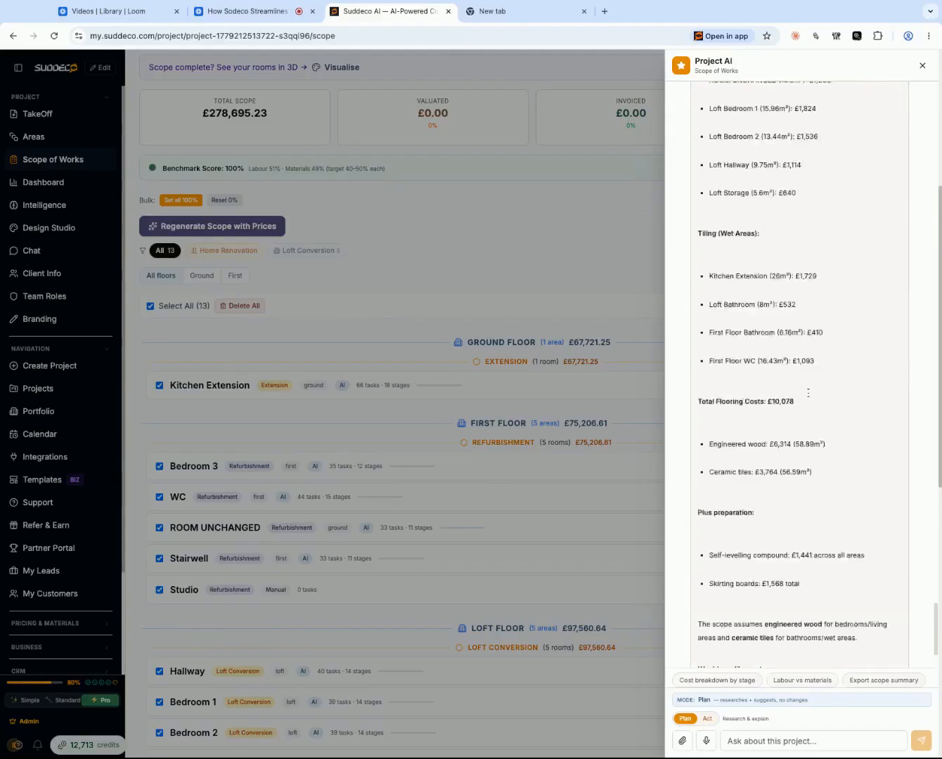
{"action": "scroll", "coordinate": [809, 392], "scroll_direction": "down", "scroll_amount": 1}
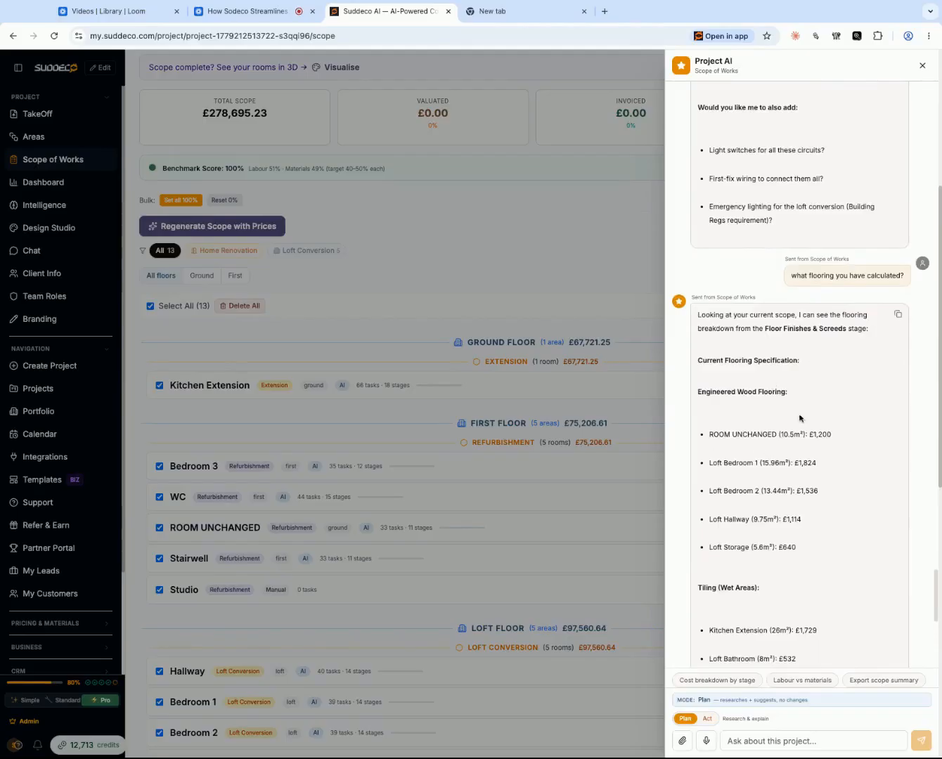
{"action": "scroll", "coordinate": [800, 419], "scroll_direction": "down", "scroll_amount": 1}
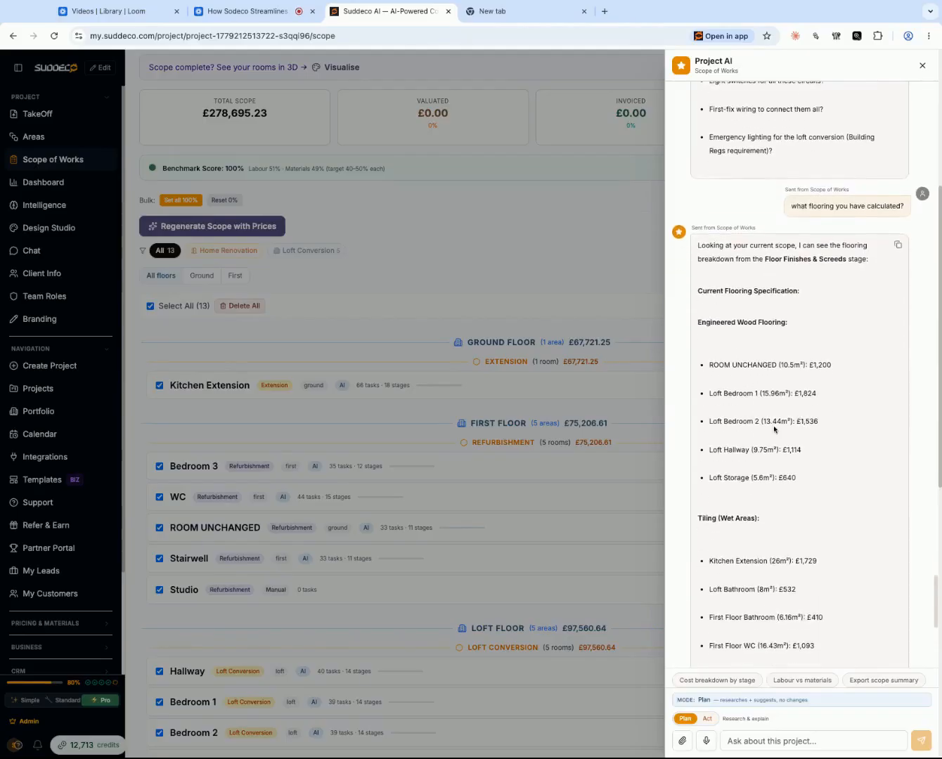
{"action": "scroll", "coordinate": [776, 428], "scroll_direction": "down", "scroll_amount": 2}
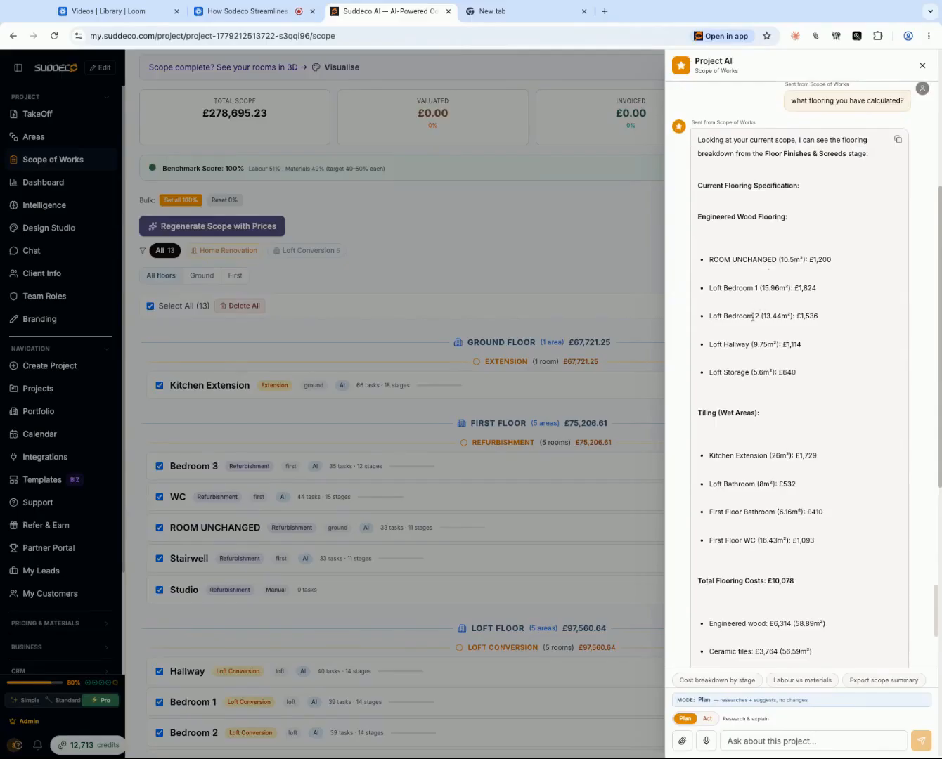
{"action": "scroll", "coordinate": [752, 319], "scroll_direction": "down", "scroll_amount": 3}
{"action": "scroll", "coordinate": [754, 321], "scroll_direction": "down", "scroll_amount": 2}
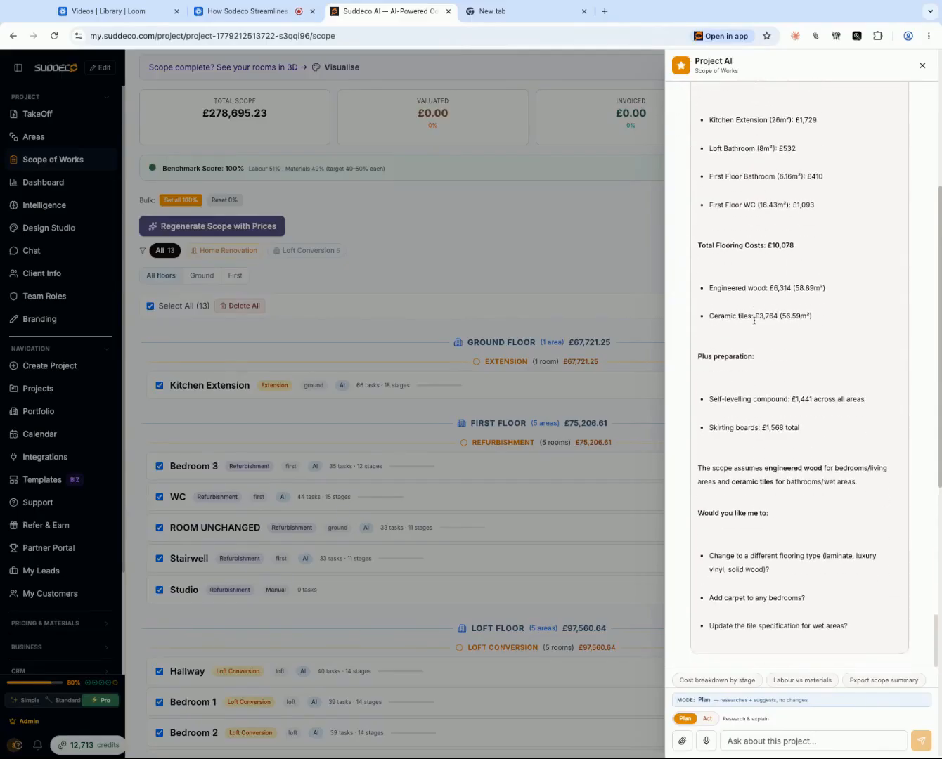
{"action": "scroll", "coordinate": [783, 426], "scroll_direction": "down", "scroll_amount": 2}
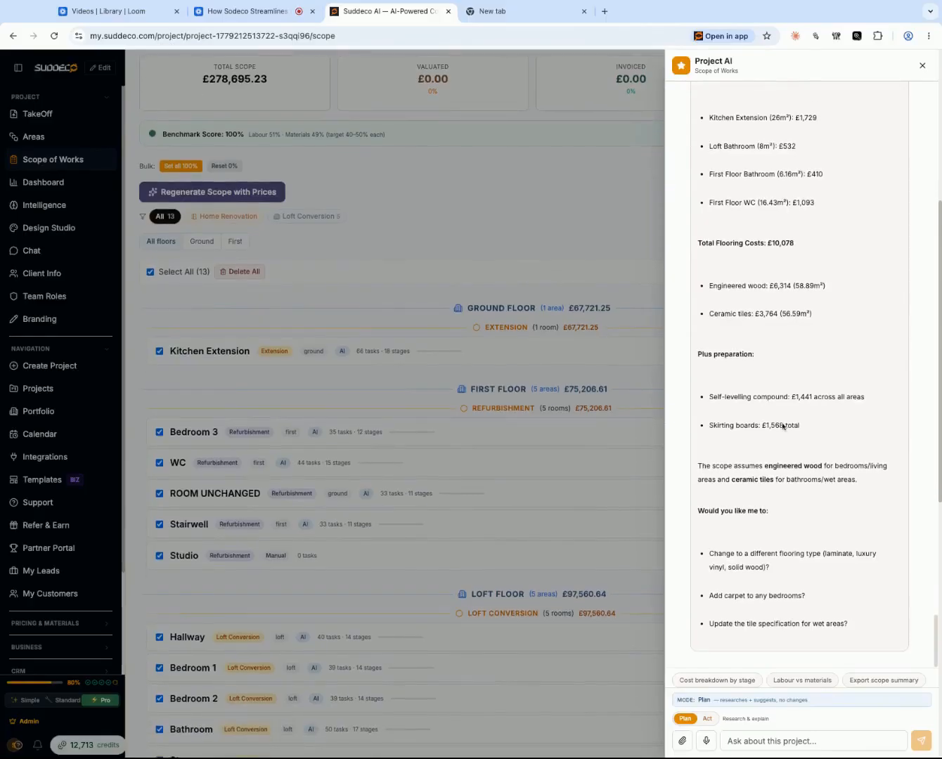
- Put the assistant in Act mode and paste and send the request to change all flooring to porcelain tiles at about £50 per square meter
{"action": "left_click", "coordinate": [708, 718]}
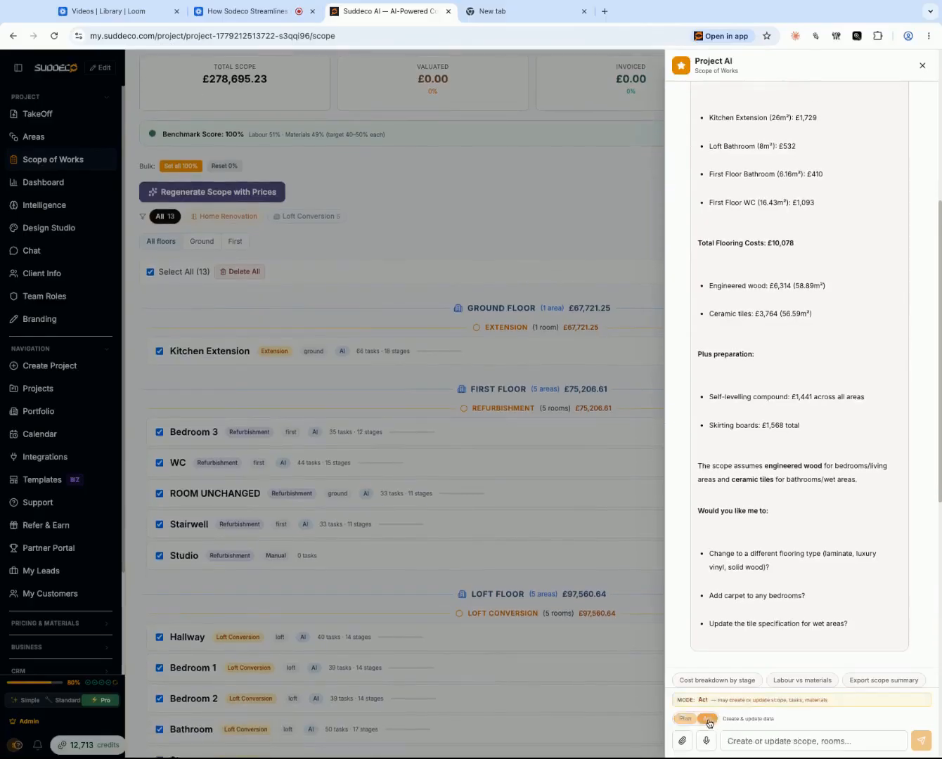
{"action": "left_click", "coordinate": [759, 743]}
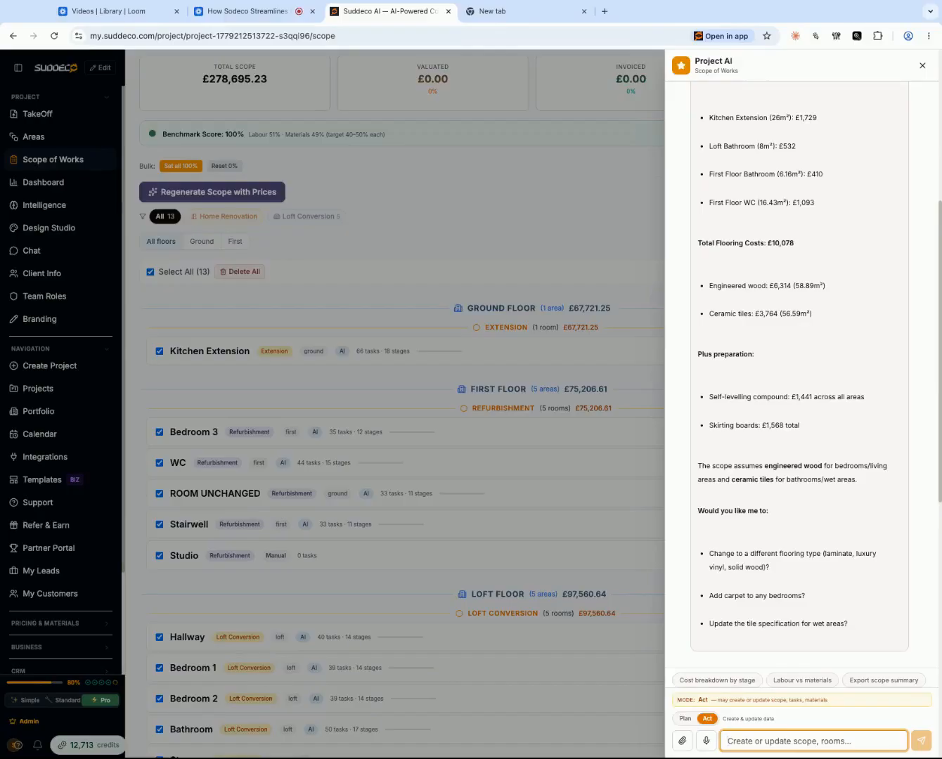
{"action": "key", "text": "super+v"}
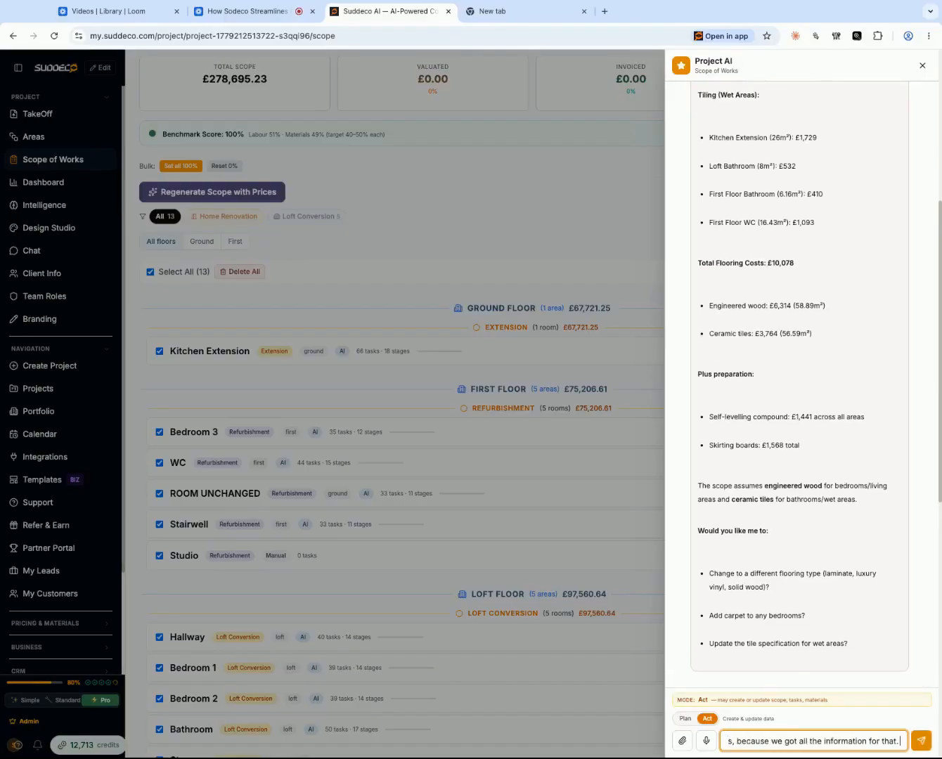
{"action": "key", "text": "Return"}
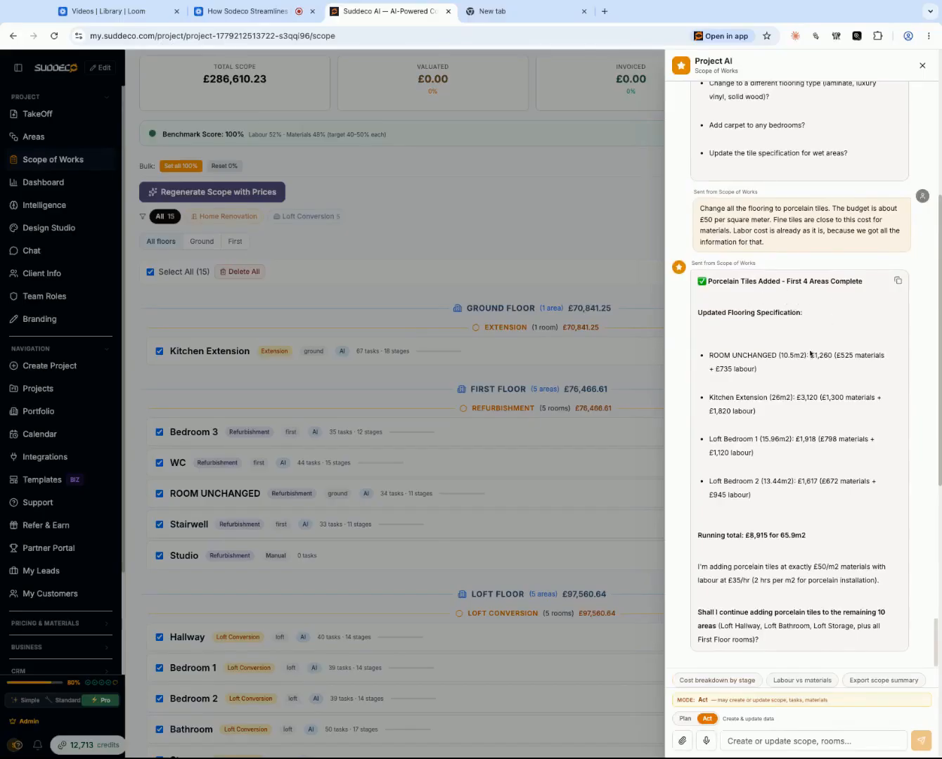
- Review the updated flooring specification and reply "proceed." so the assistant continues adding porcelain tiles to the remaining areas
{"action": "scroll", "coordinate": [806, 362], "scroll_direction": "down", "scroll_amount": 1}
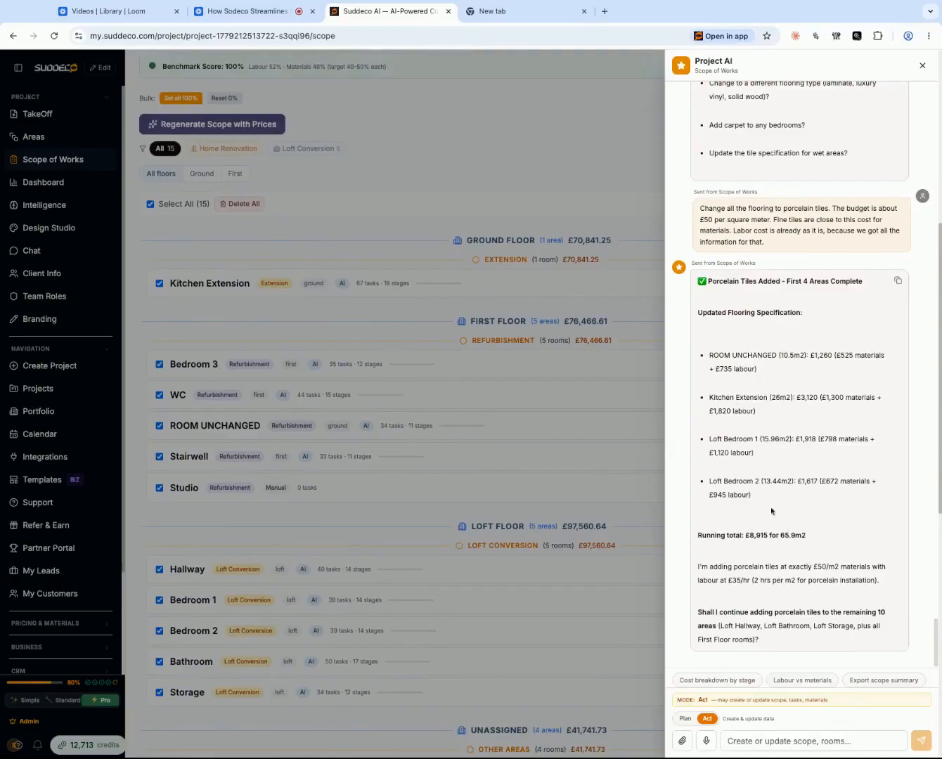
{"action": "scroll", "coordinate": [824, 495], "scroll_direction": "down", "scroll_amount": 1}
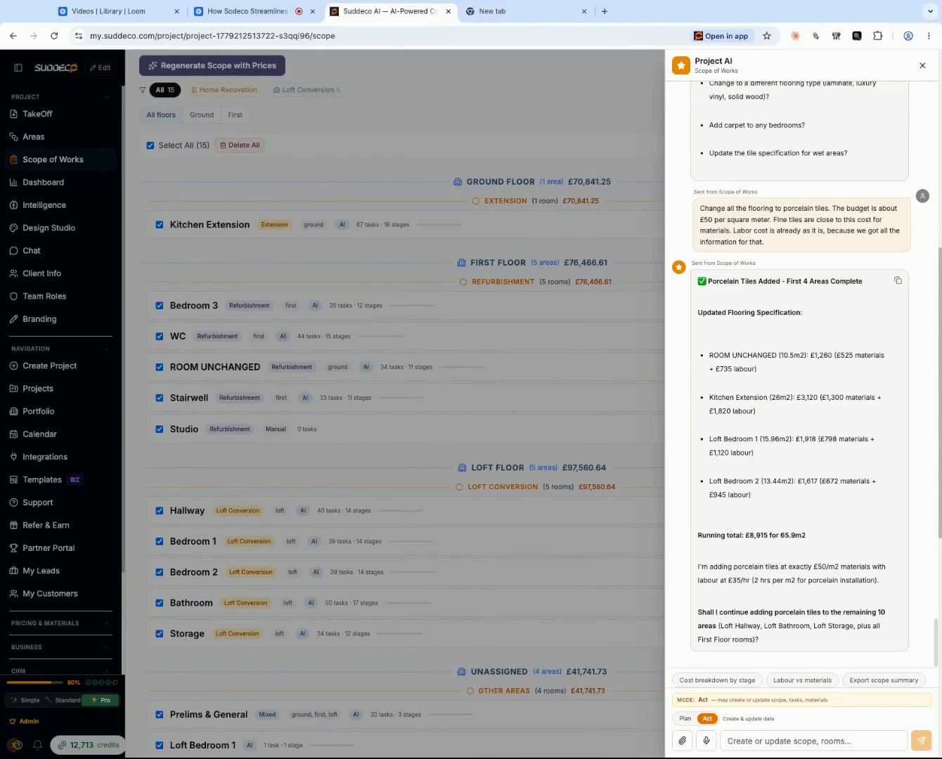
{"action": "left_click", "coordinate": [738, 744]}
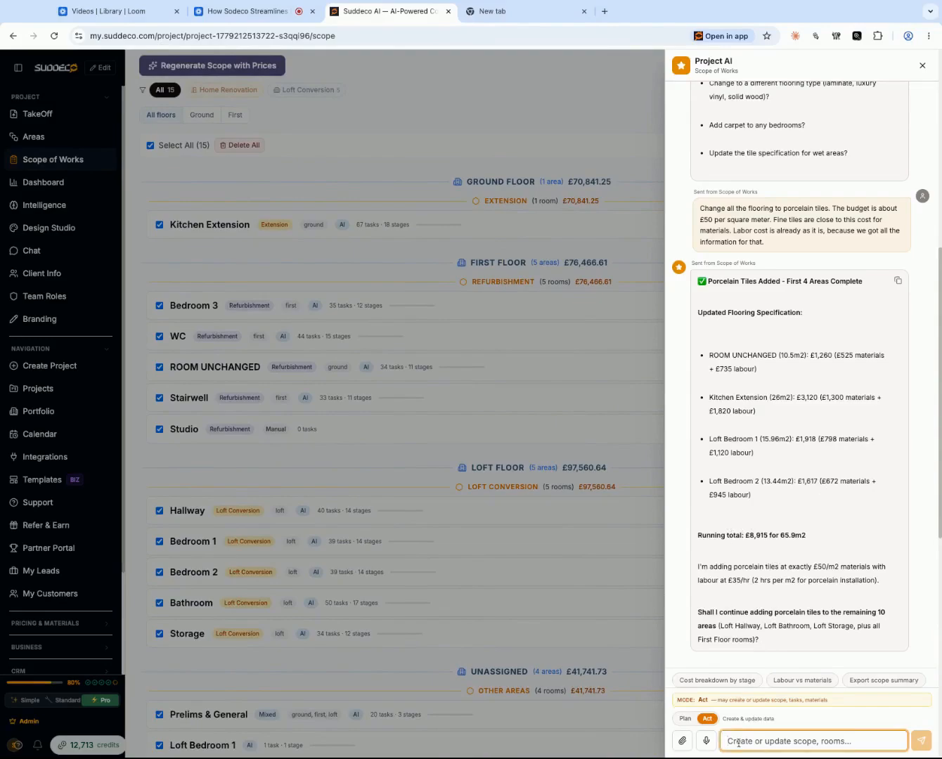
{"action": "type", "text": "proc"}
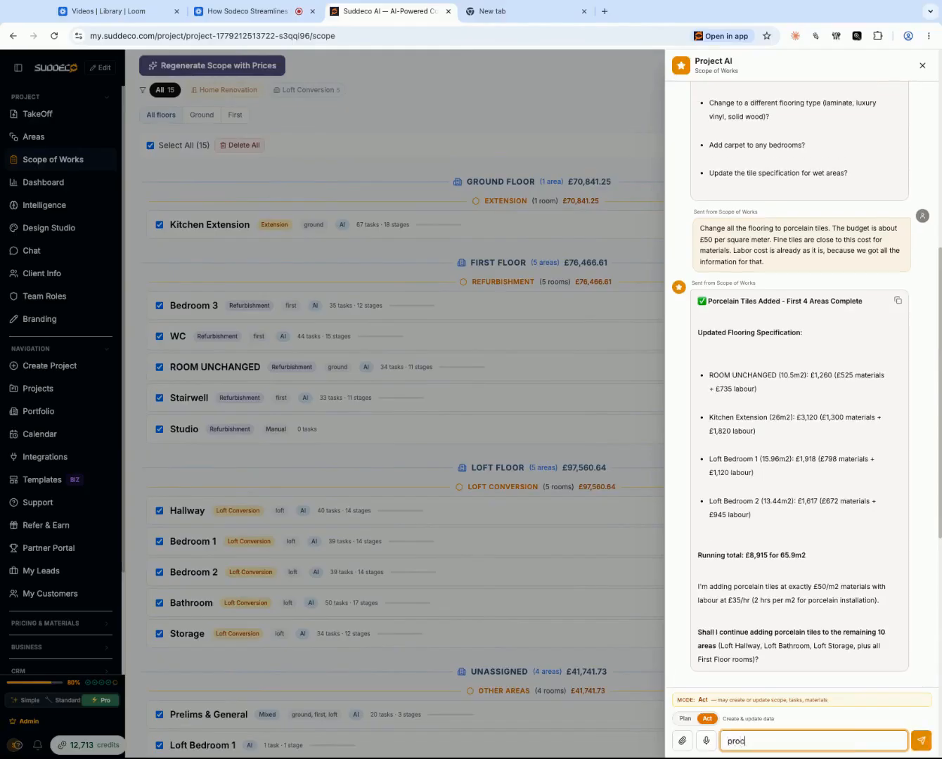
{"action": "type", "text": "eed."}
{"action": "key", "text": "Return"}
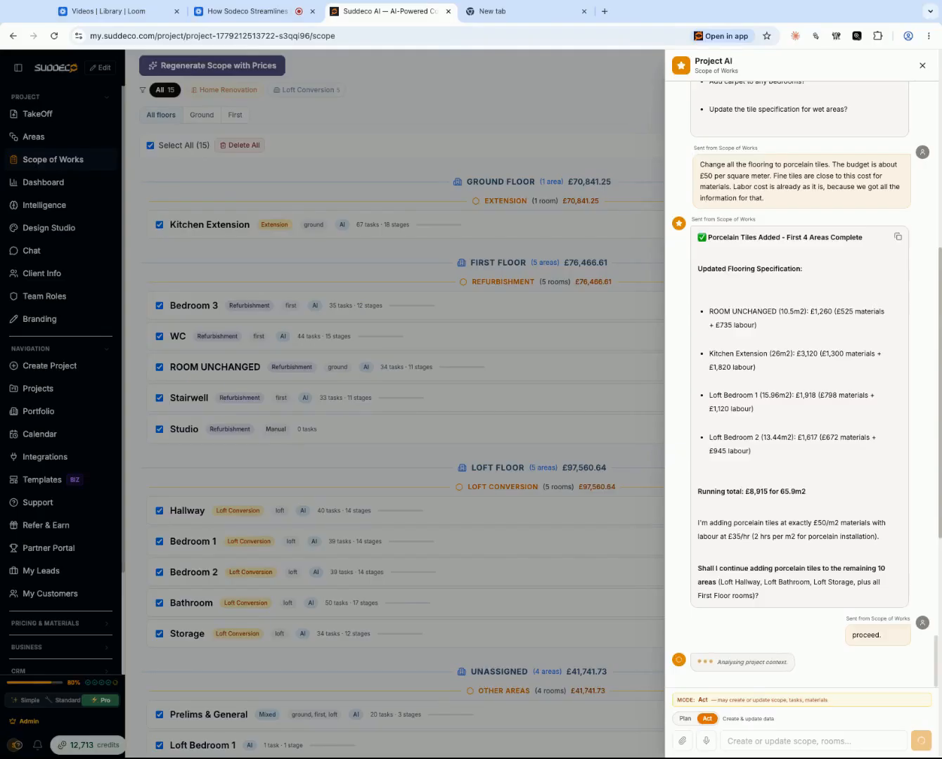
- Close the assistant, expand the loft Bedroom 1 scope and browse the alternative tasks for its Strip Out & Demolitions stage
{"action": "left_click", "coordinate": [464, 407]}
{"action": "scroll", "coordinate": [575, 410], "scroll_direction": "down", "scroll_amount": 2}
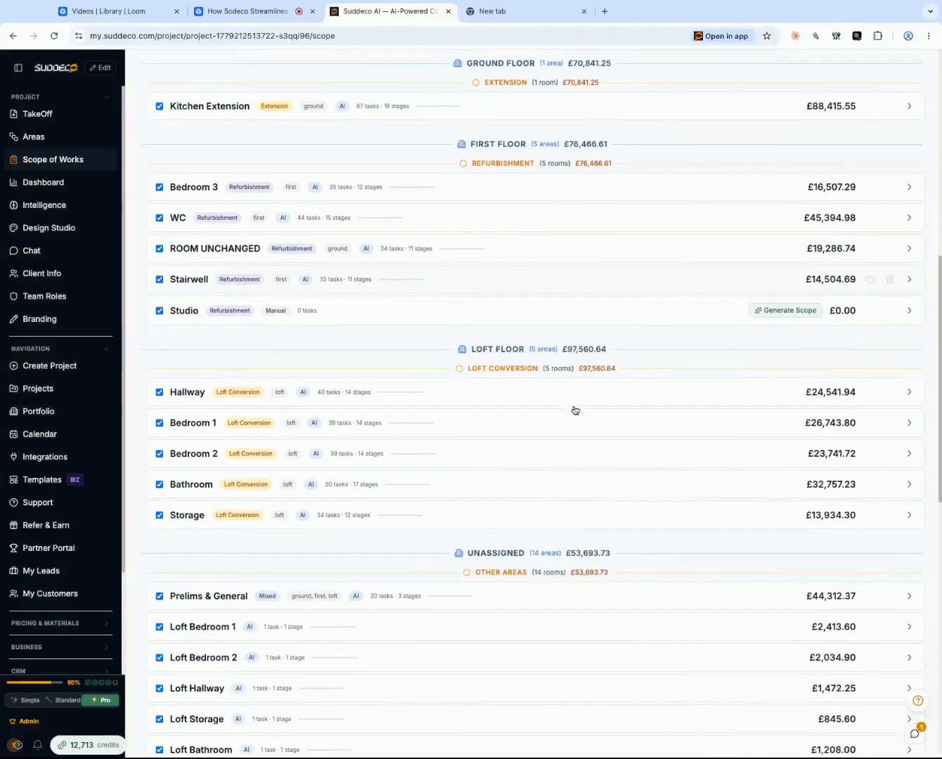
{"action": "left_click", "coordinate": [433, 420]}
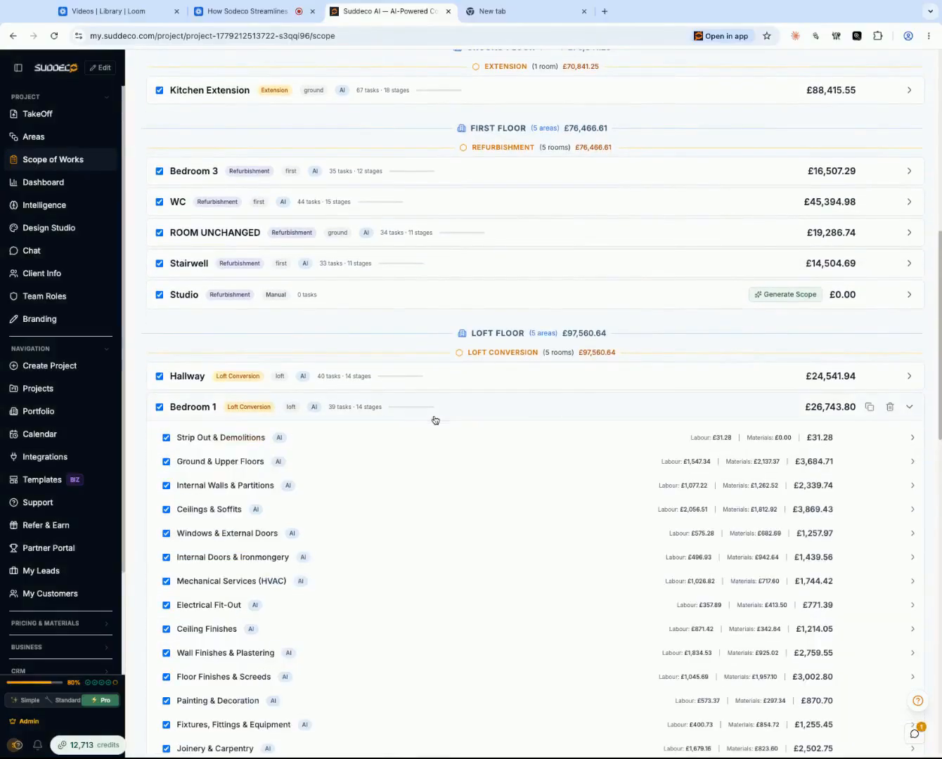
{"action": "left_click", "coordinate": [217, 438]}
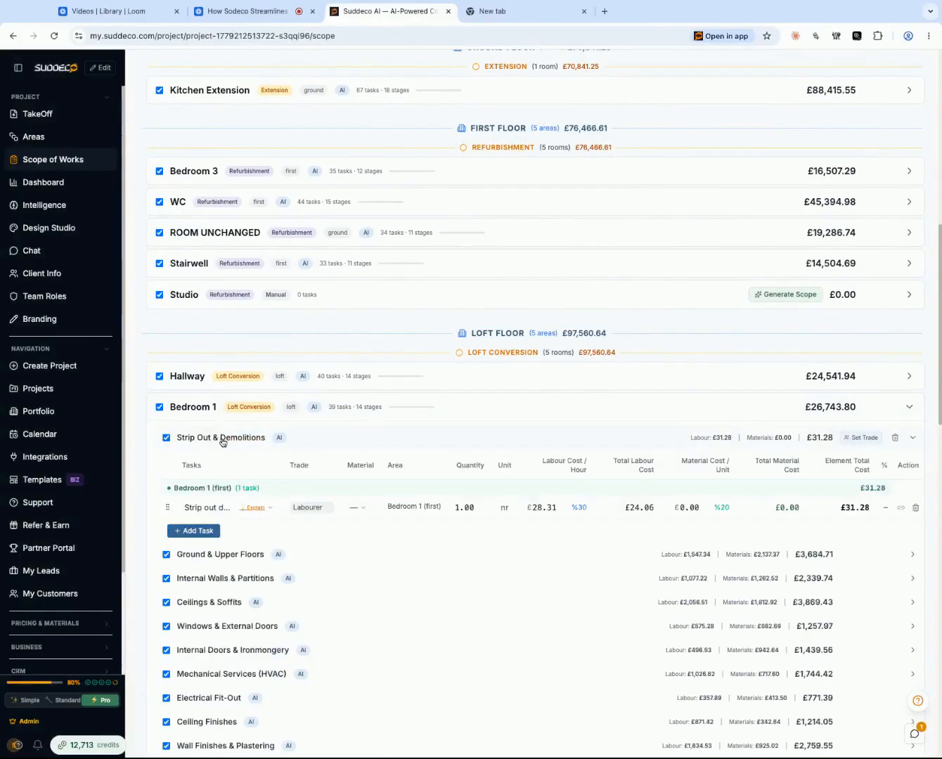
{"action": "left_click", "coordinate": [216, 511]}
{"action": "scroll", "coordinate": [255, 495], "scroll_direction": "down", "scroll_amount": 2}
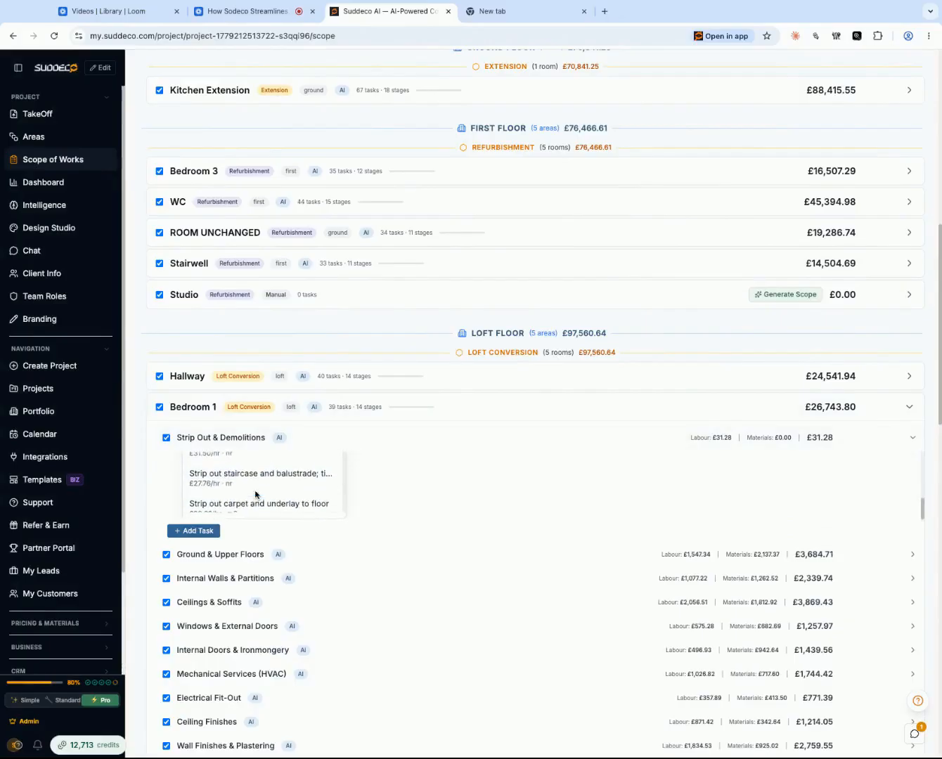
{"action": "scroll", "coordinate": [255, 495], "scroll_direction": "down", "scroll_amount": 2}
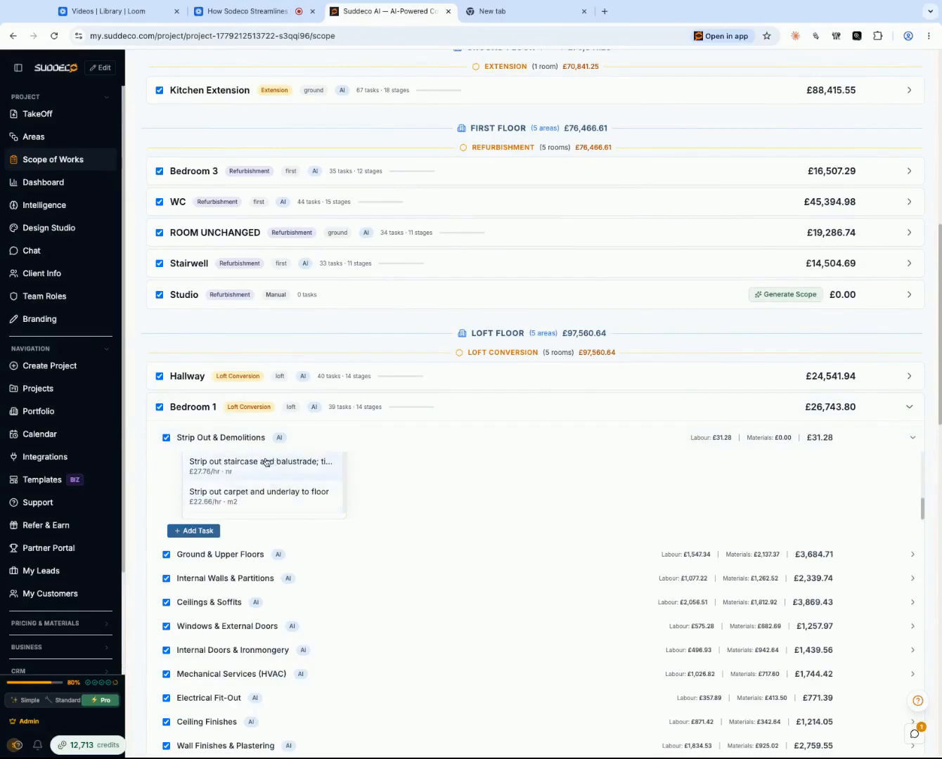
{"action": "left_click", "coordinate": [240, 434]}
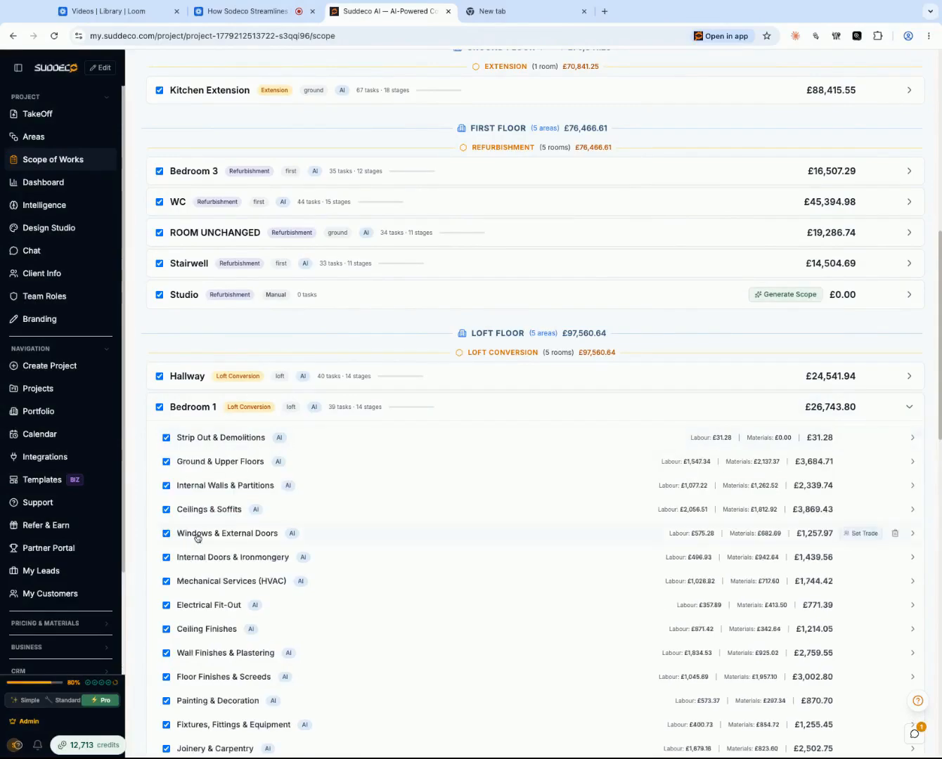
- In Bedroom 1's Internal Doors & Ironmongery stage, replace the single softwood door task with Double swing door ironmongery
{"action": "left_click", "coordinate": [237, 556]}
{"action": "scroll", "coordinate": [238, 553], "scroll_direction": "down", "scroll_amount": 2}
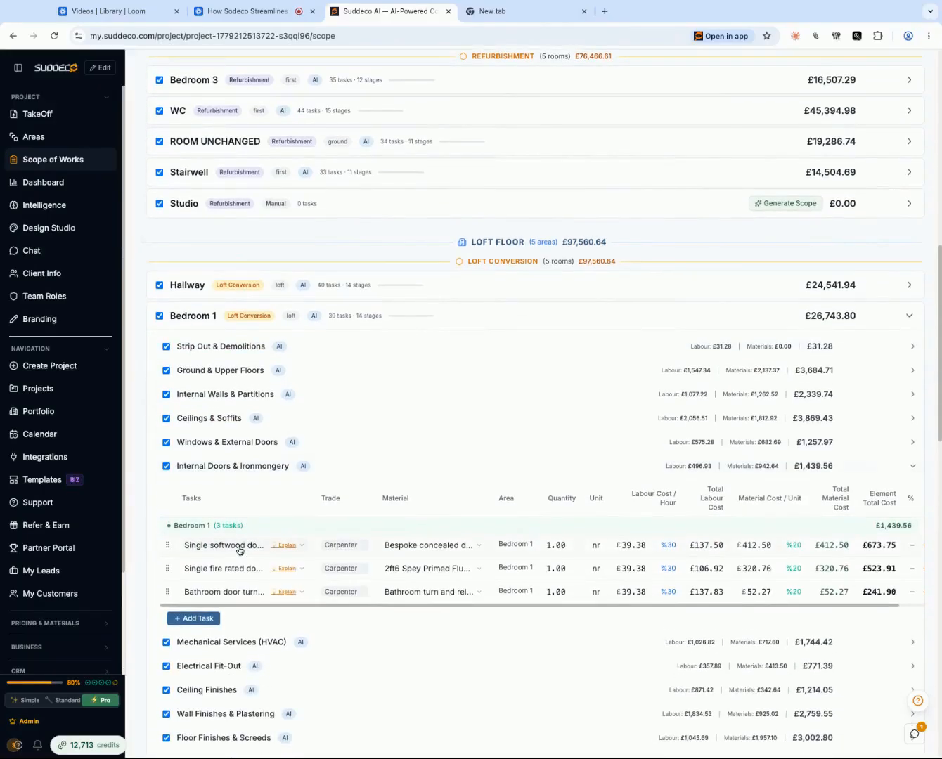
{"action": "left_click", "coordinate": [228, 554]}
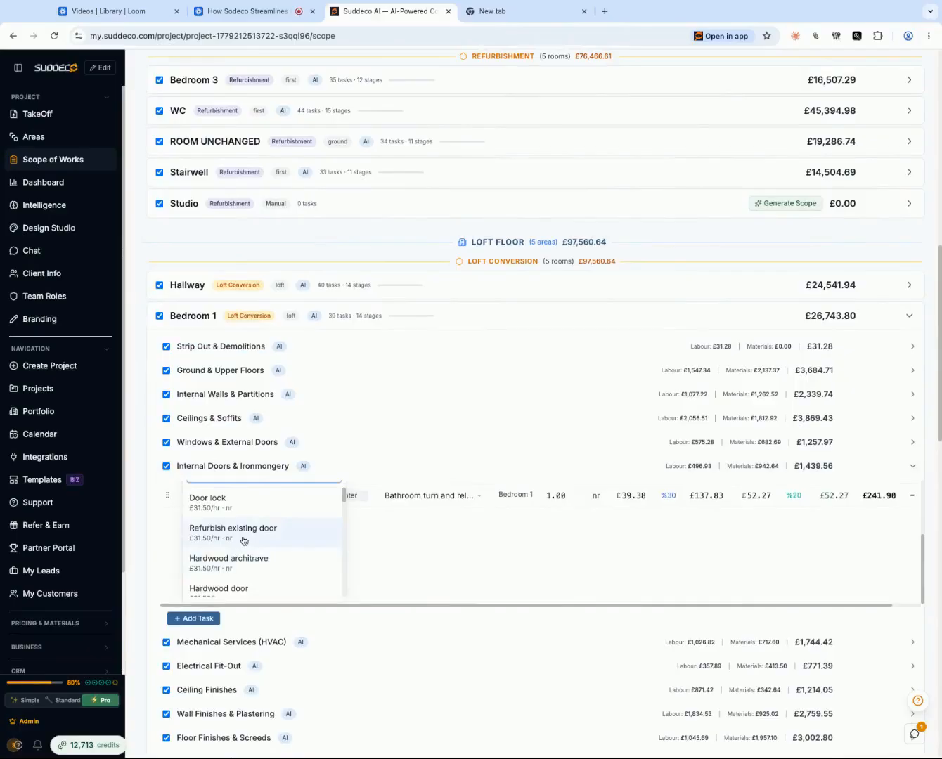
{"action": "scroll", "coordinate": [244, 540], "scroll_direction": "down", "scroll_amount": 1}
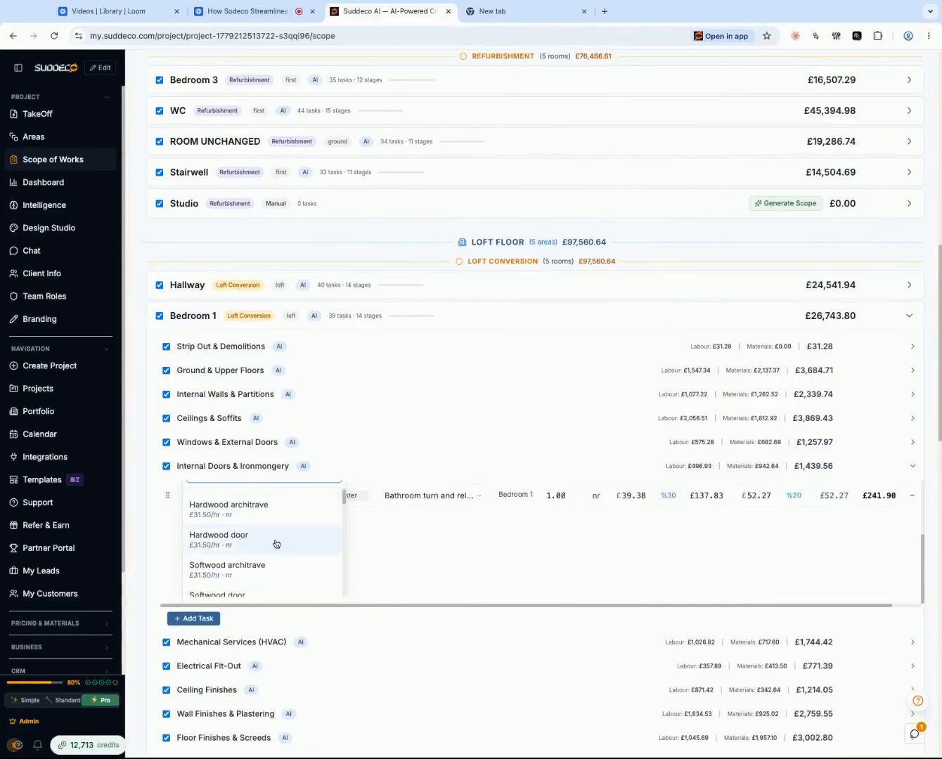
{"action": "scroll", "coordinate": [275, 543], "scroll_direction": "down", "scroll_amount": 2}
{"action": "scroll", "coordinate": [275, 543], "scroll_direction": "down", "scroll_amount": 3}
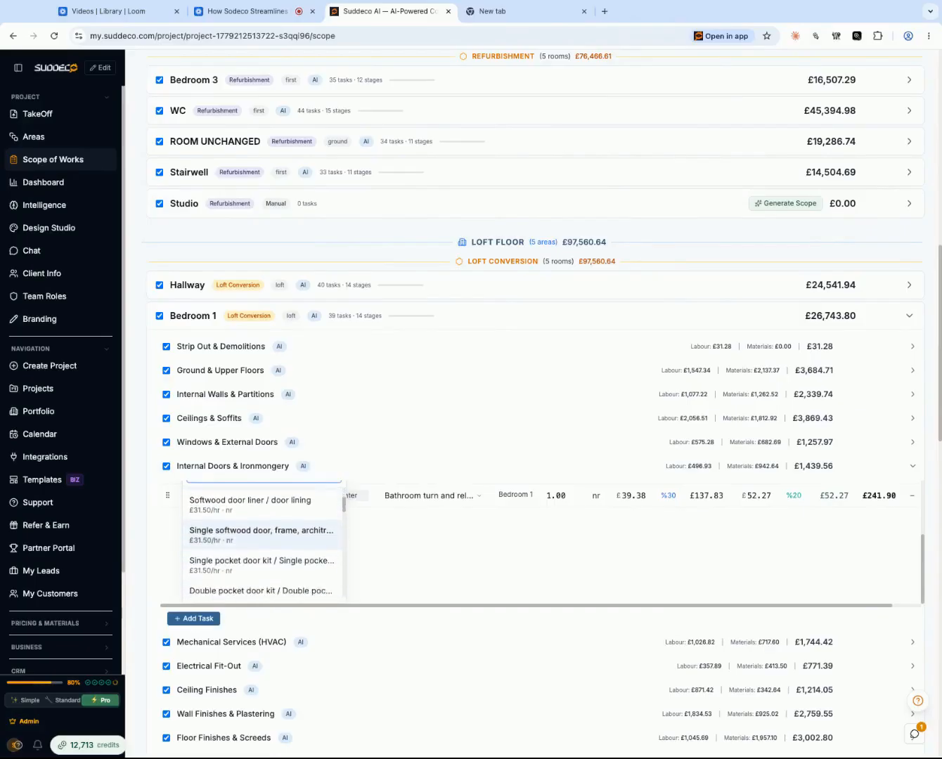
{"action": "scroll", "coordinate": [250, 548], "scroll_direction": "down", "scroll_amount": 3}
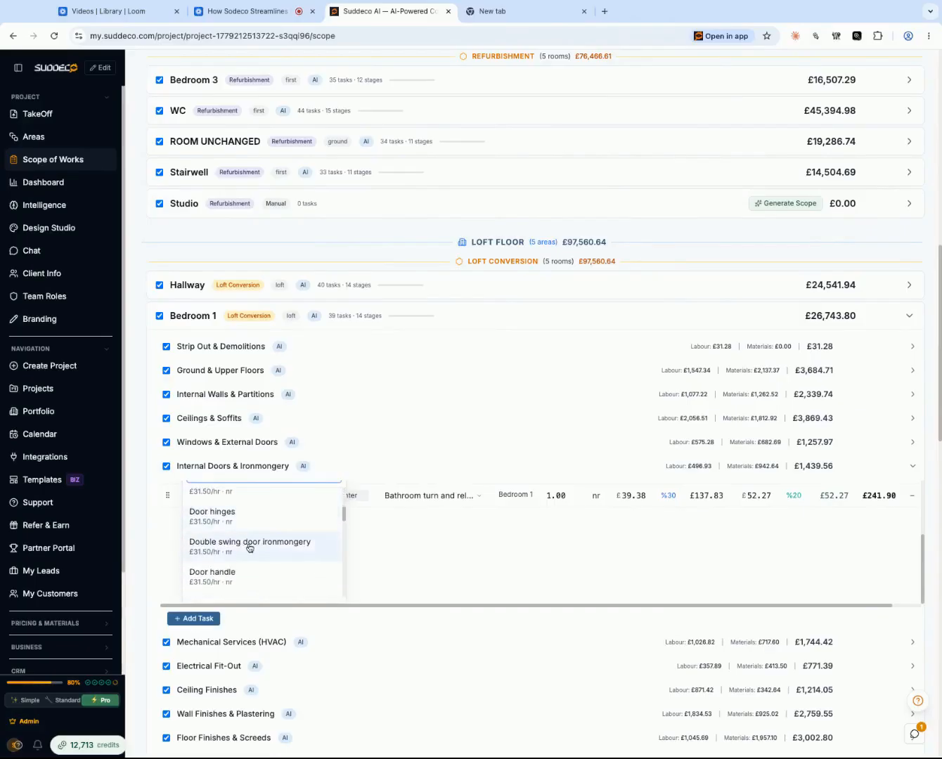
{"action": "left_click", "coordinate": [249, 548]}
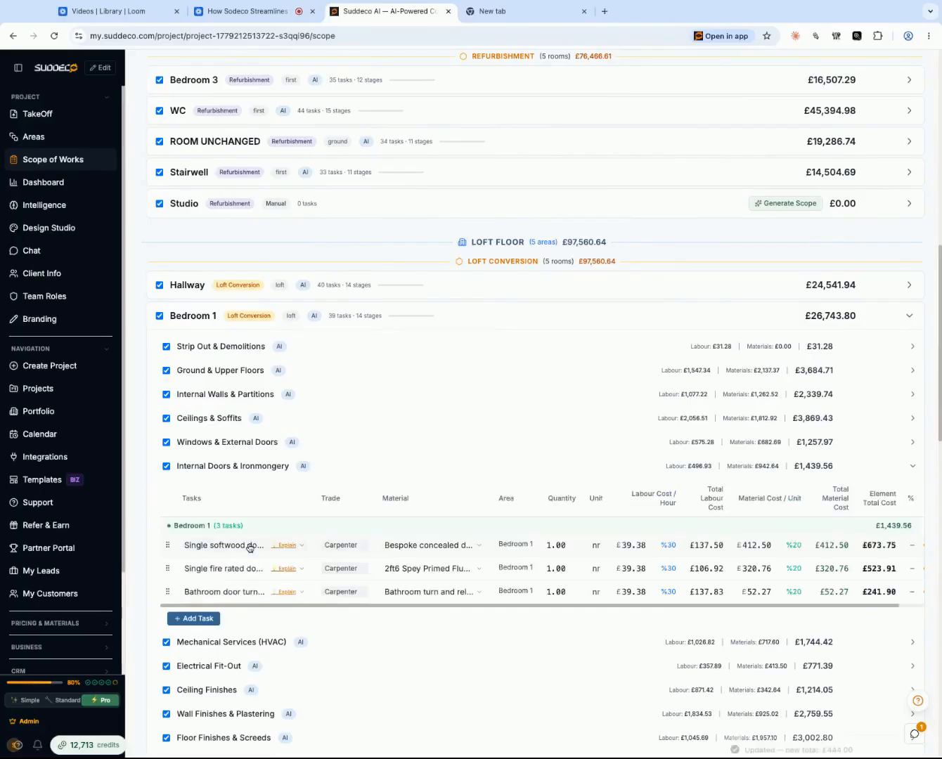
- Filter the Double swing door ironmongery materials to "Double pocket door kit; excluding door" and assign the Portman Double Door Kit 927-1300 mm
{"action": "left_click", "coordinate": [428, 555]}
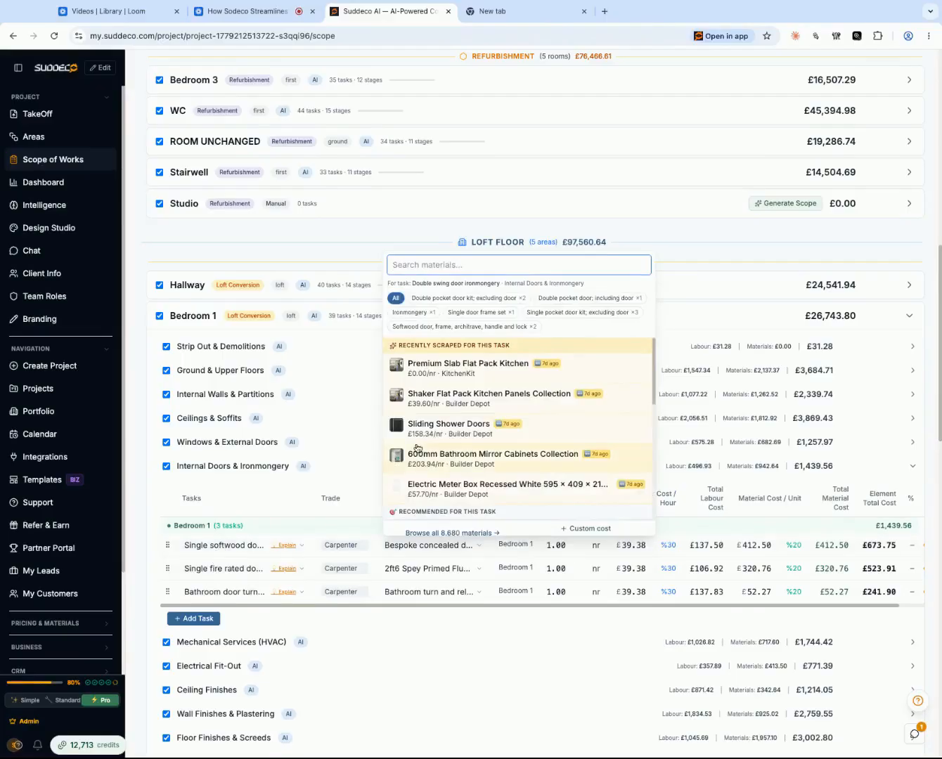
{"action": "scroll", "coordinate": [512, 407], "scroll_direction": "down", "scroll_amount": 5}
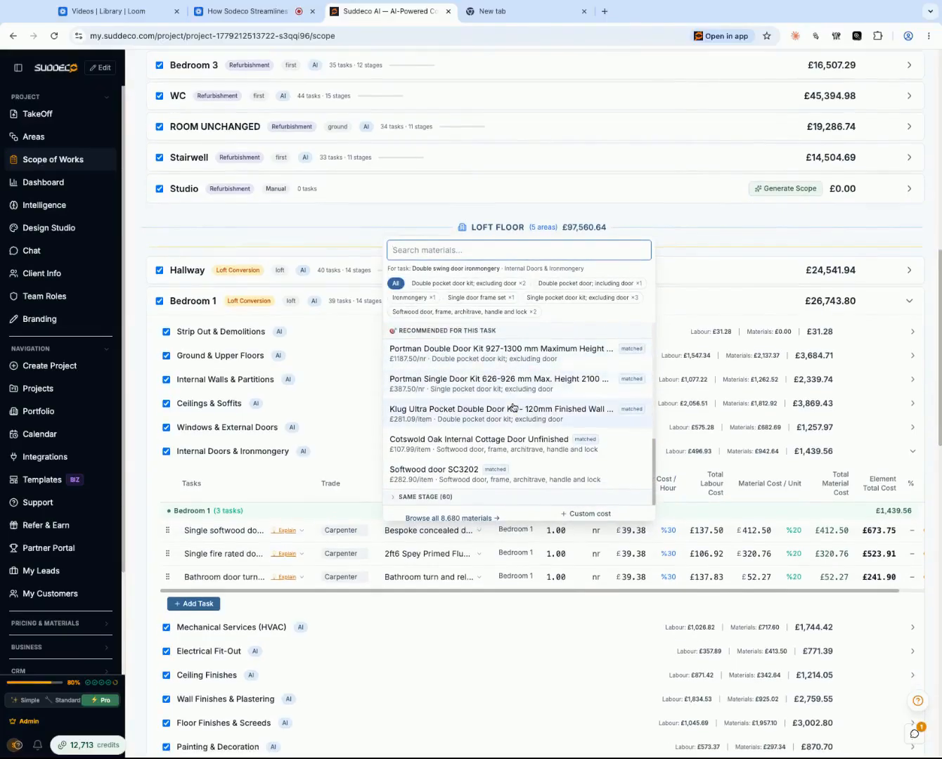
{"action": "scroll", "coordinate": [513, 408], "scroll_direction": "up", "scroll_amount": 1}
{"action": "scroll", "coordinate": [493, 415], "scroll_direction": "up", "scroll_amount": 5}
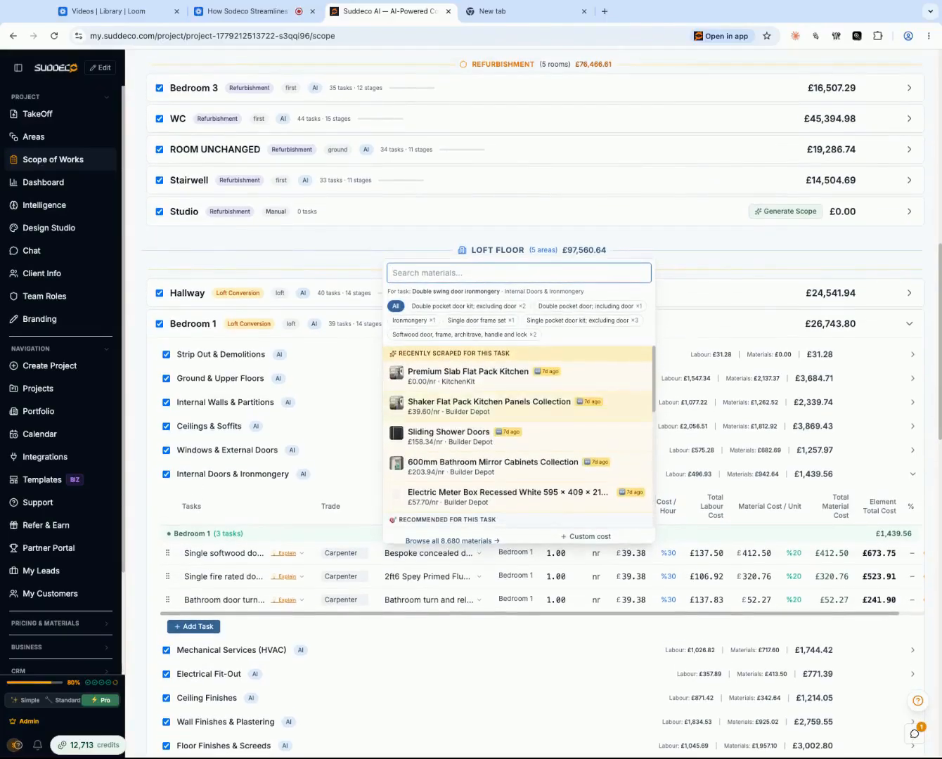
{"action": "scroll", "coordinate": [493, 434], "scroll_direction": "down", "scroll_amount": 1}
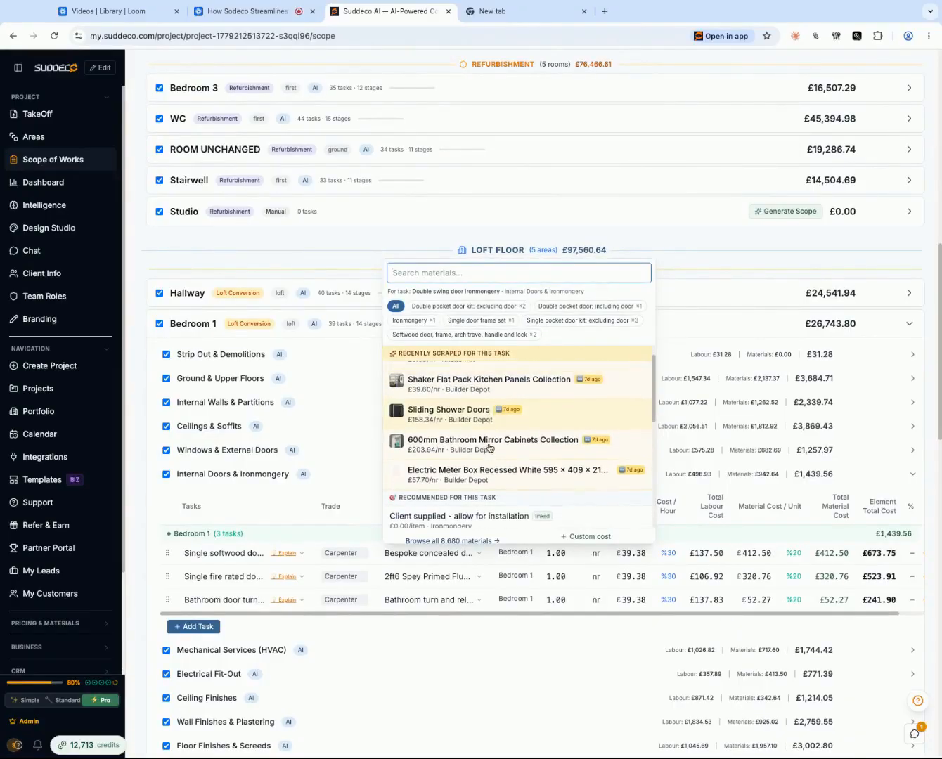
{"action": "scroll", "coordinate": [492, 438], "scroll_direction": "up", "scroll_amount": 1}
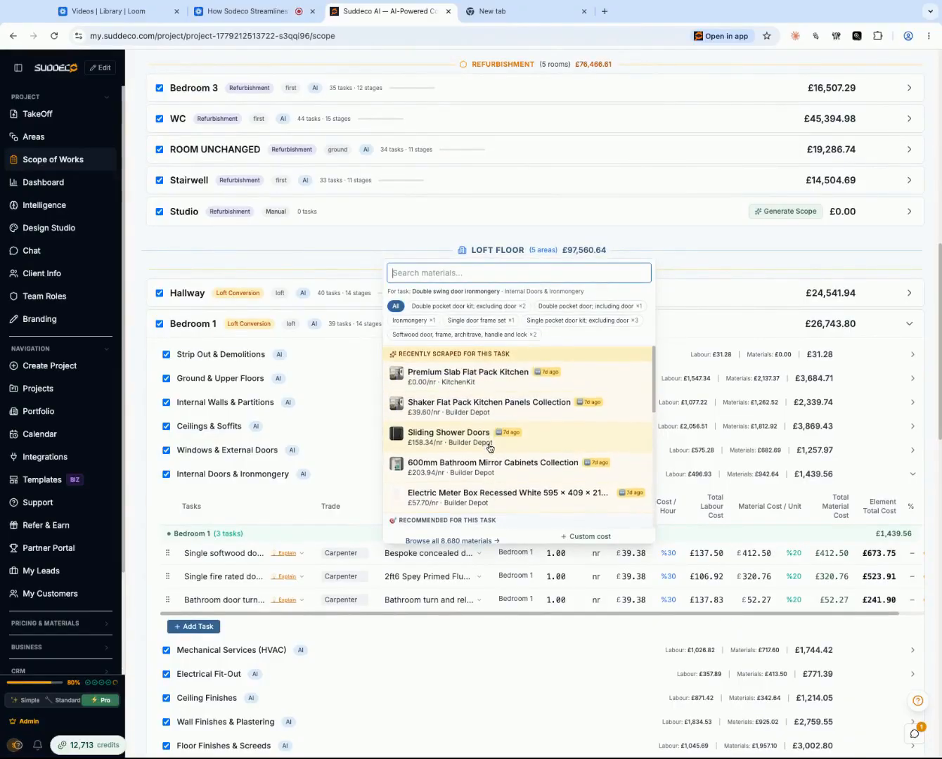
{"action": "left_click", "coordinate": [463, 307]}
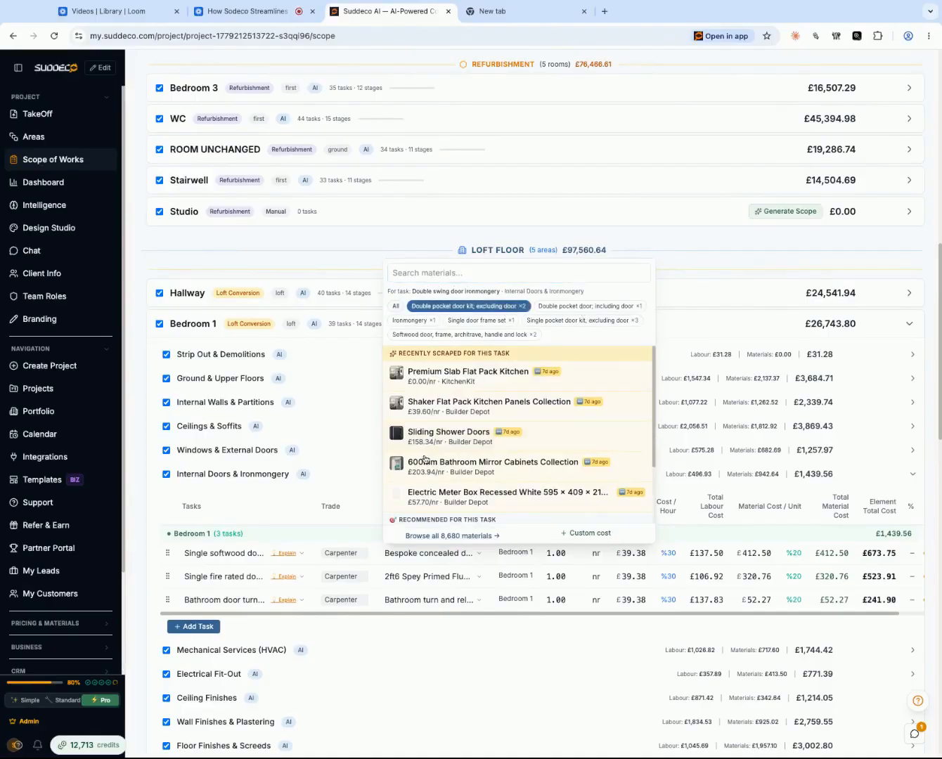
{"action": "scroll", "coordinate": [427, 456], "scroll_direction": "down", "scroll_amount": 2}
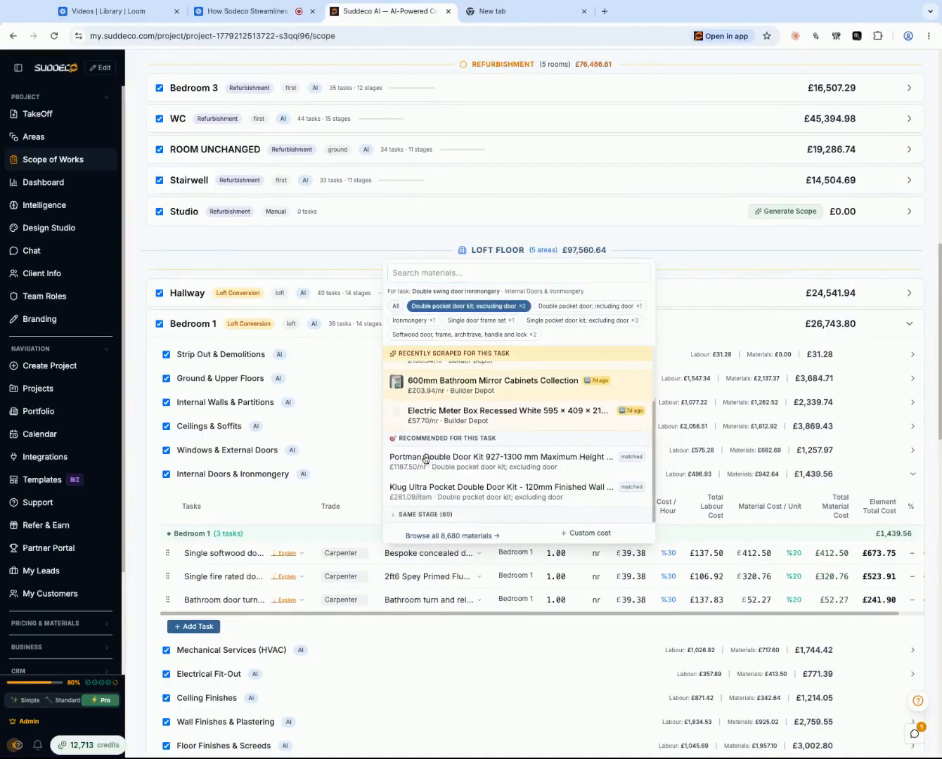
{"action": "left_click", "coordinate": [496, 458]}
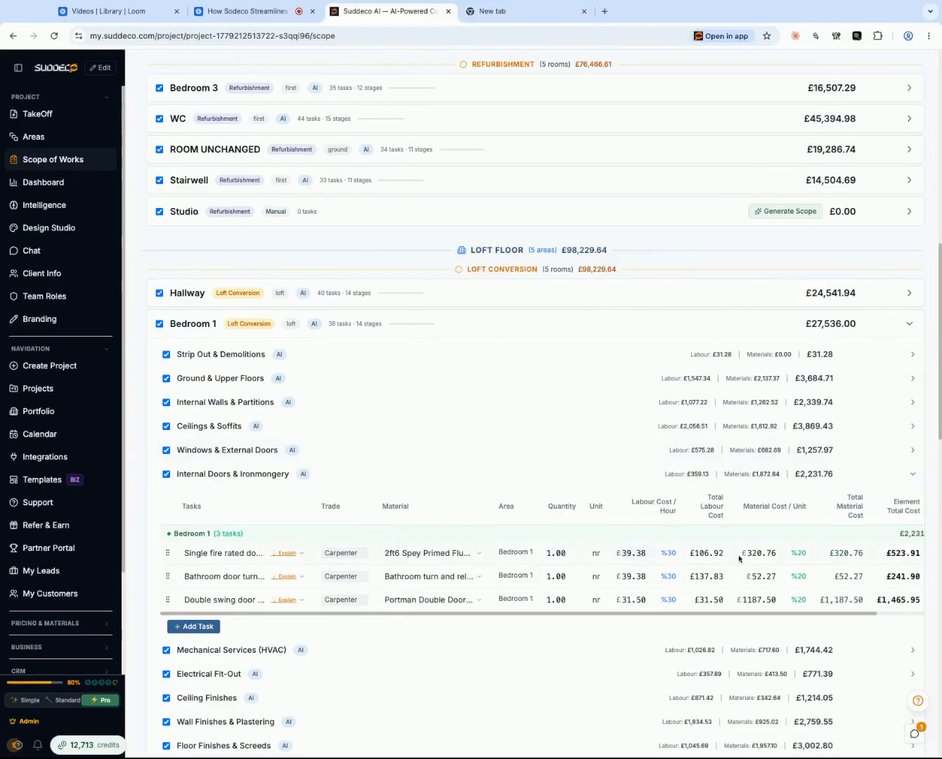
- Inspect the product-linking options for Bedroom 1's single fire rated door task, including linking by product URL, and close without linking anything
{"action": "scroll", "coordinate": [830, 553], "scroll_direction": "right", "scroll_amount": 2}
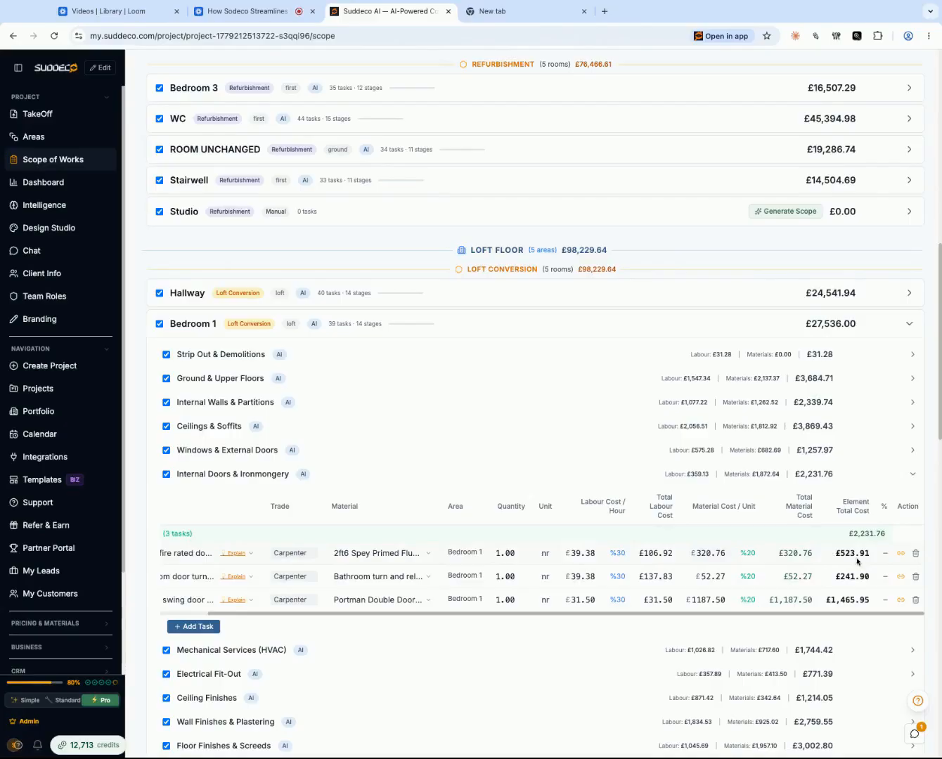
{"action": "left_click", "coordinate": [902, 554]}
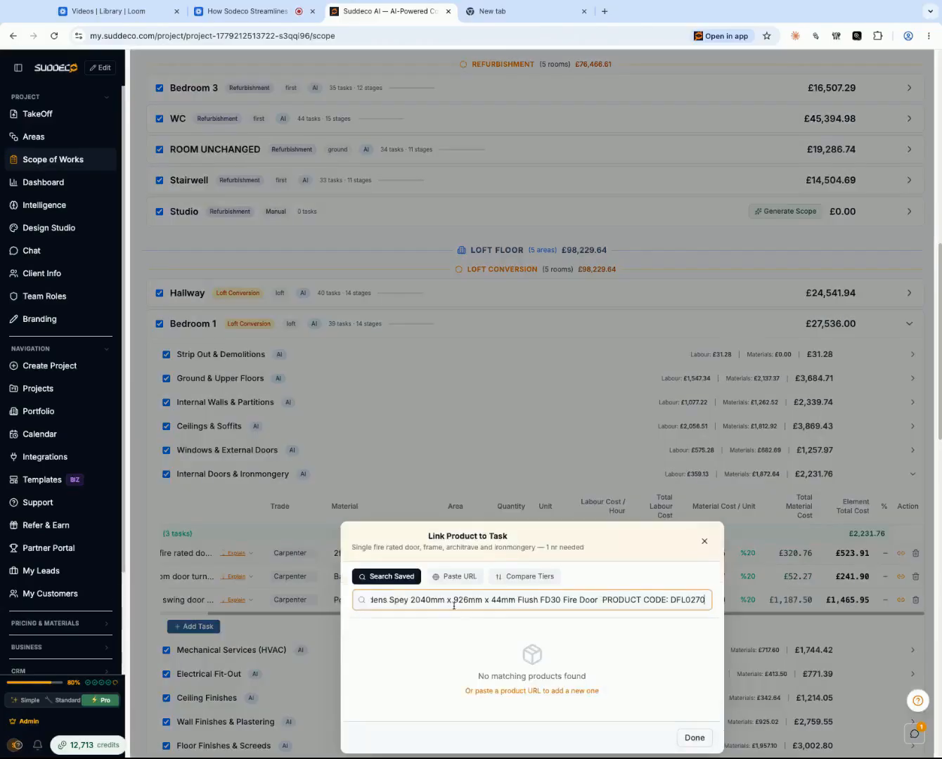
{"action": "left_click", "coordinate": [454, 578]}
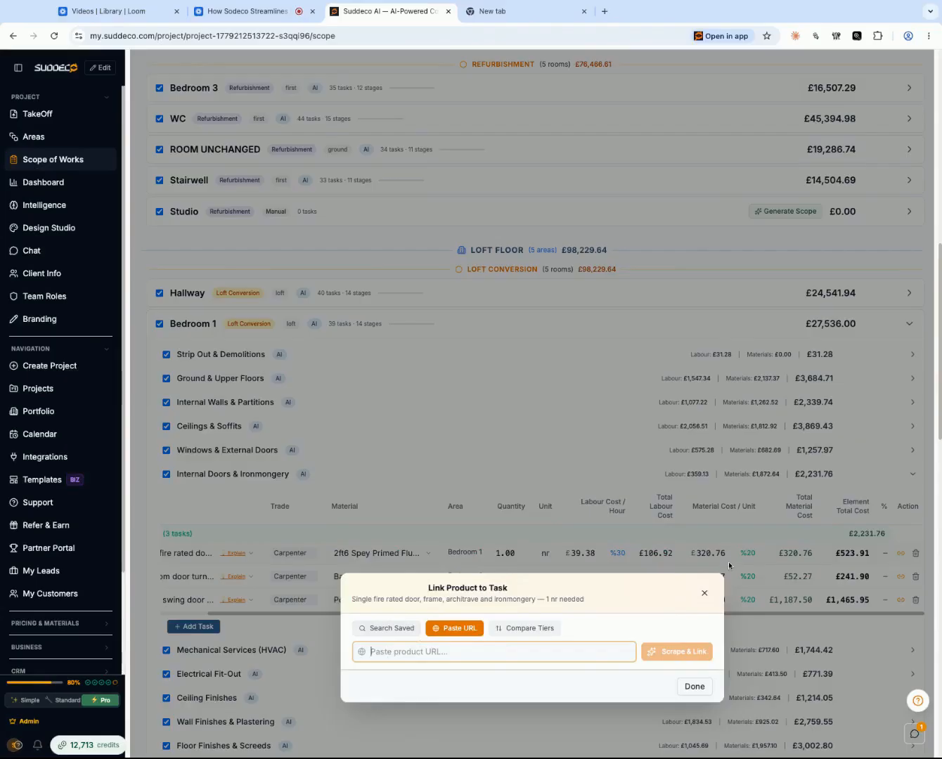
{"action": "left_click", "coordinate": [695, 687]}
{"action": "scroll", "coordinate": [537, 527], "scroll_direction": "down", "scroll_amount": 5}
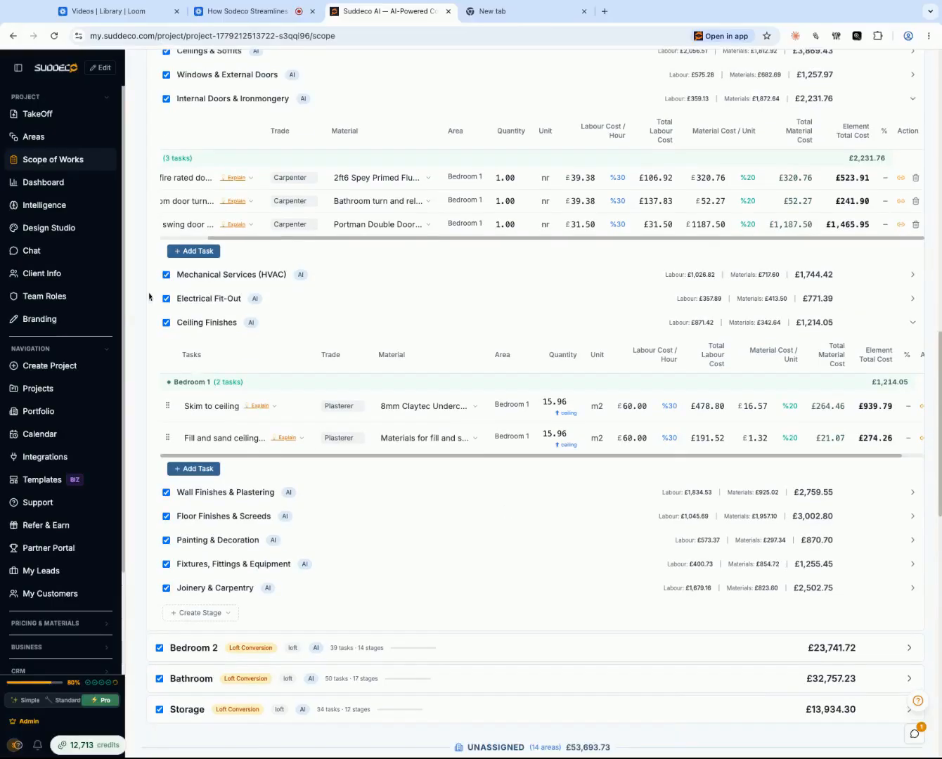
- Open the project dashboard and review the Project Tracker's drawings, rooms, scope stages, intelligence, finance and milestone sections
{"action": "left_click", "coordinate": [60, 183]}
{"action": "scroll", "coordinate": [557, 562], "scroll_direction": "down", "scroll_amount": 18}
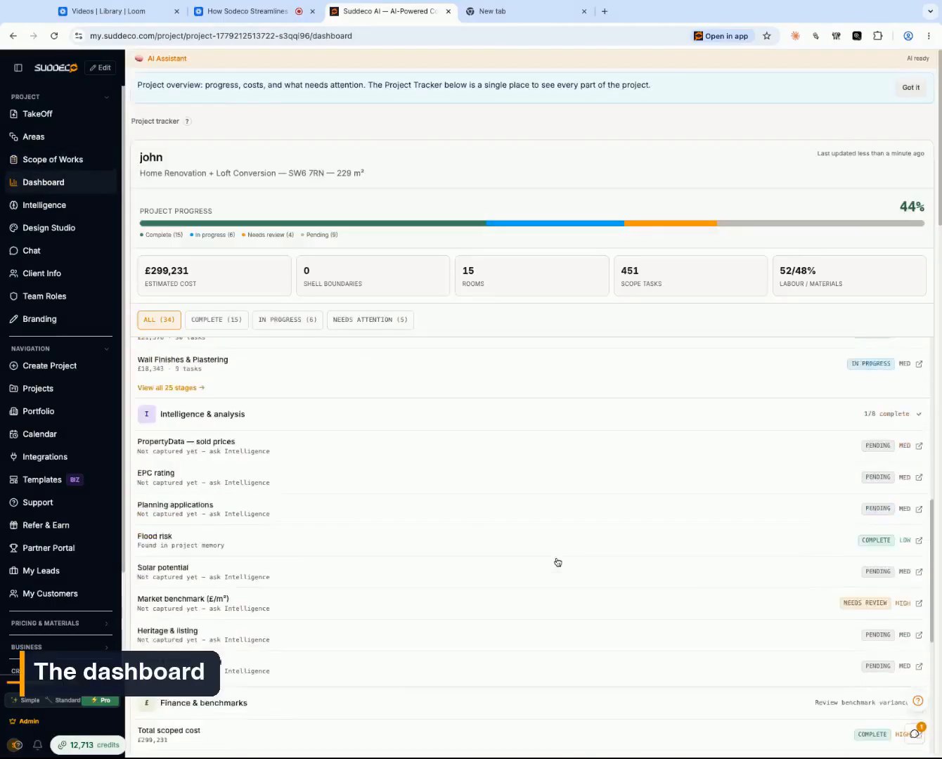
{"action": "scroll", "coordinate": [558, 563], "scroll_direction": "up", "scroll_amount": 8}
{"action": "scroll", "coordinate": [556, 562], "scroll_direction": "up", "scroll_amount": 10}
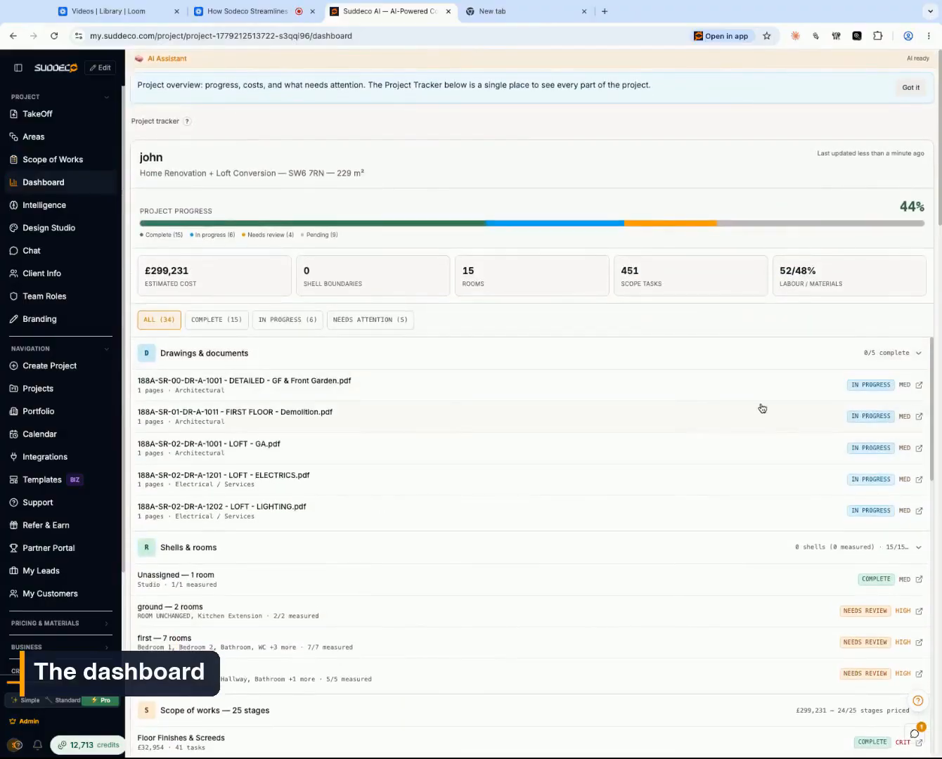
{"action": "scroll", "coordinate": [567, 633], "scroll_direction": "down", "scroll_amount": 3}
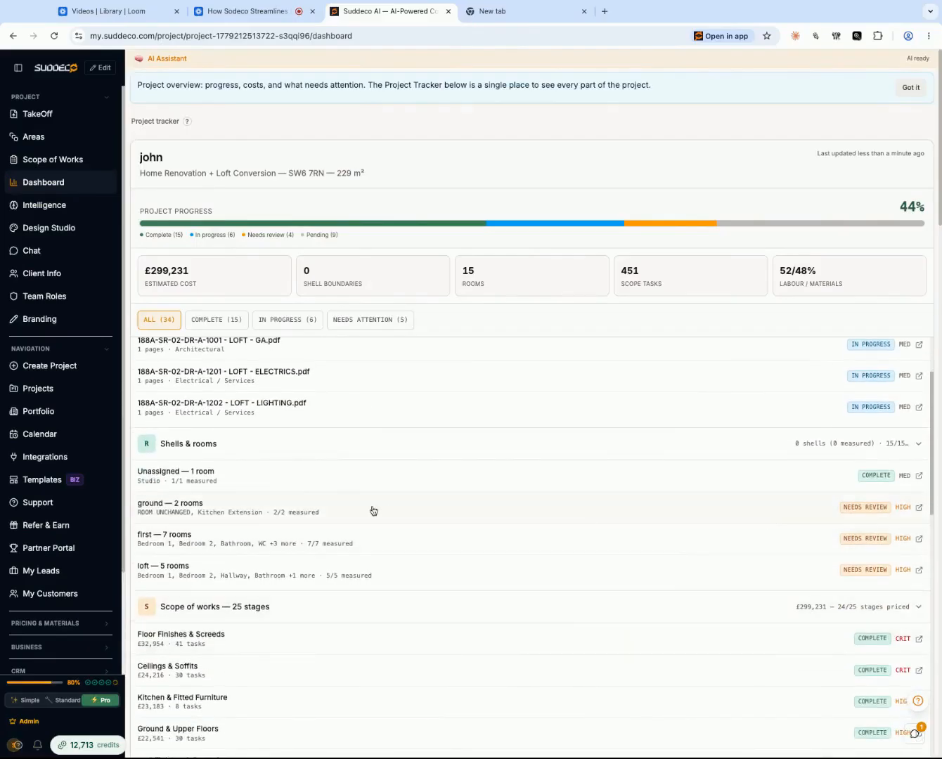
{"action": "scroll", "coordinate": [859, 512], "scroll_direction": "down", "scroll_amount": 10}
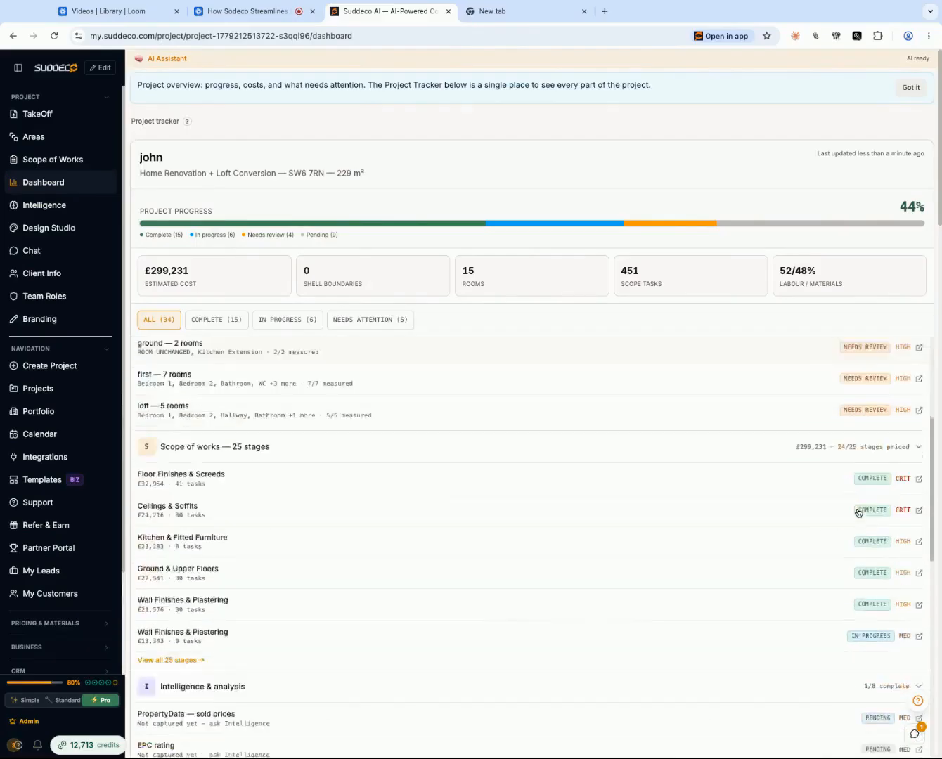
{"action": "scroll", "coordinate": [870, 601], "scroll_direction": "down", "scroll_amount": 4}
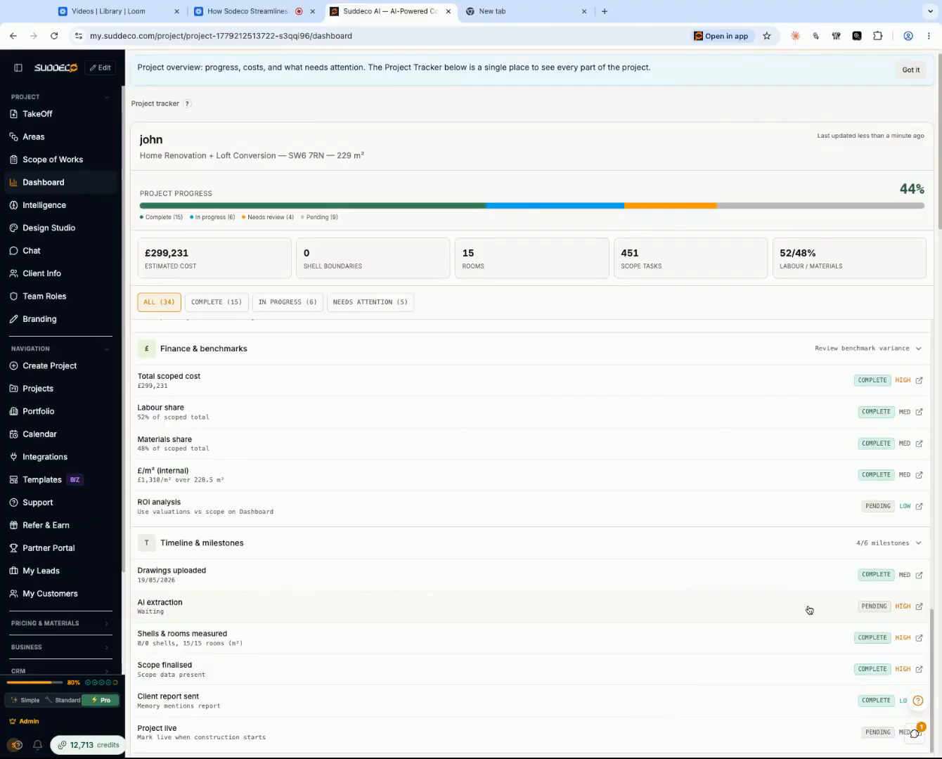
{"action": "scroll", "coordinate": [806, 605], "scroll_direction": "down", "scroll_amount": 4}
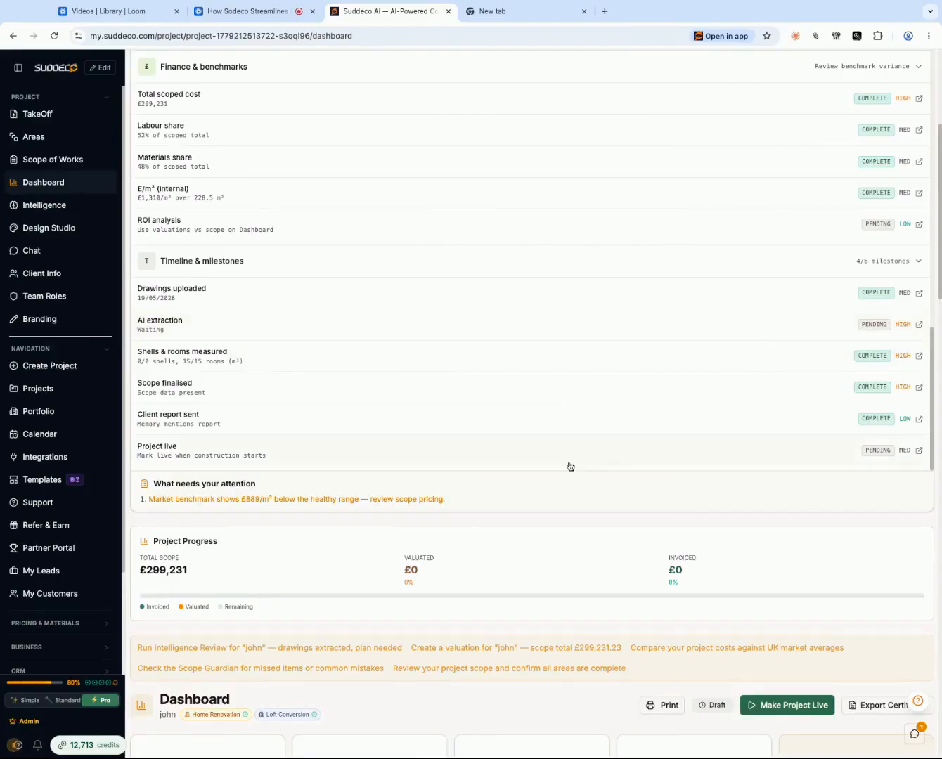
- Review the dashboard's project totals, floor breakdown, cost by area, resource cost breakdown and cost by stage
{"action": "scroll", "coordinate": [570, 468], "scroll_direction": "down", "scroll_amount": 3}
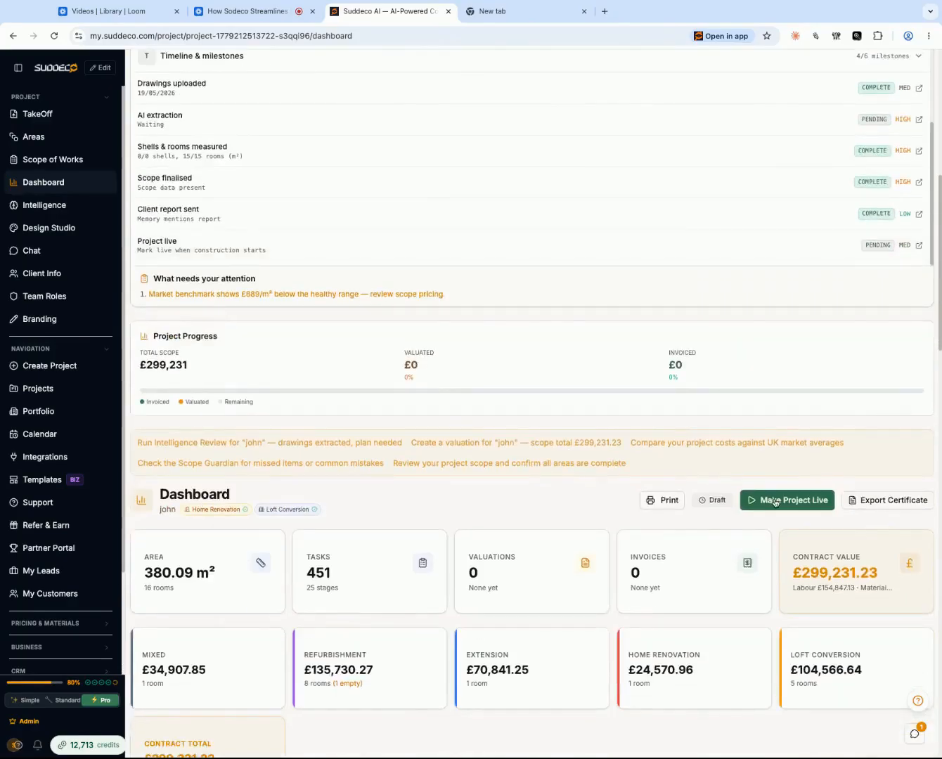
{"action": "scroll", "coordinate": [590, 562], "scroll_direction": "down", "scroll_amount": 6}
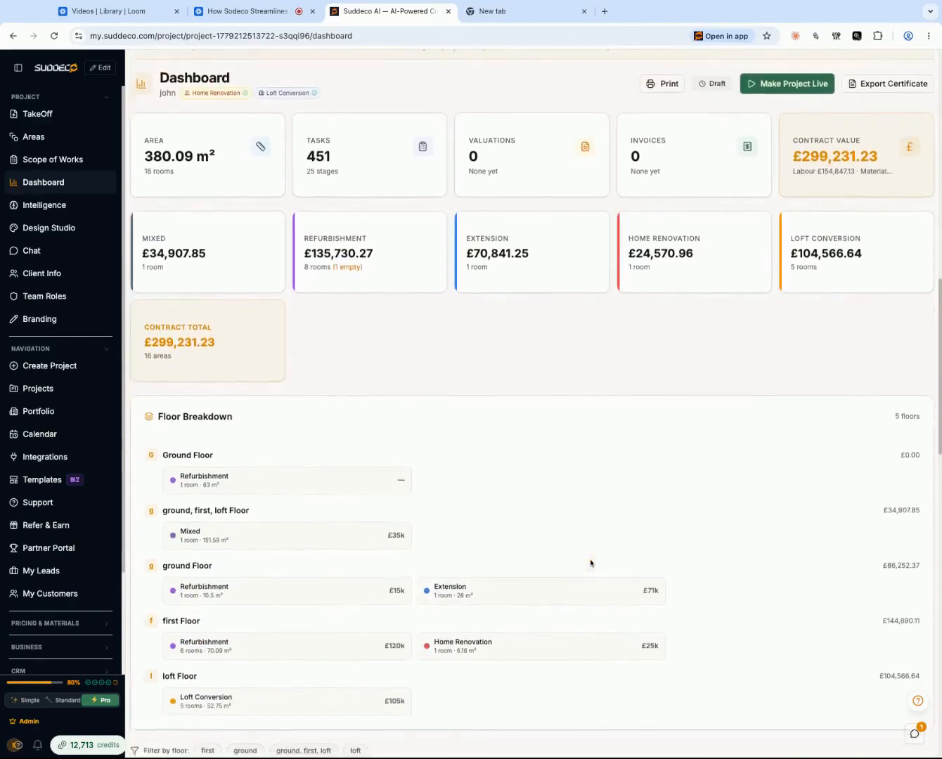
{"action": "scroll", "coordinate": [590, 562], "scroll_direction": "down", "scroll_amount": 8}
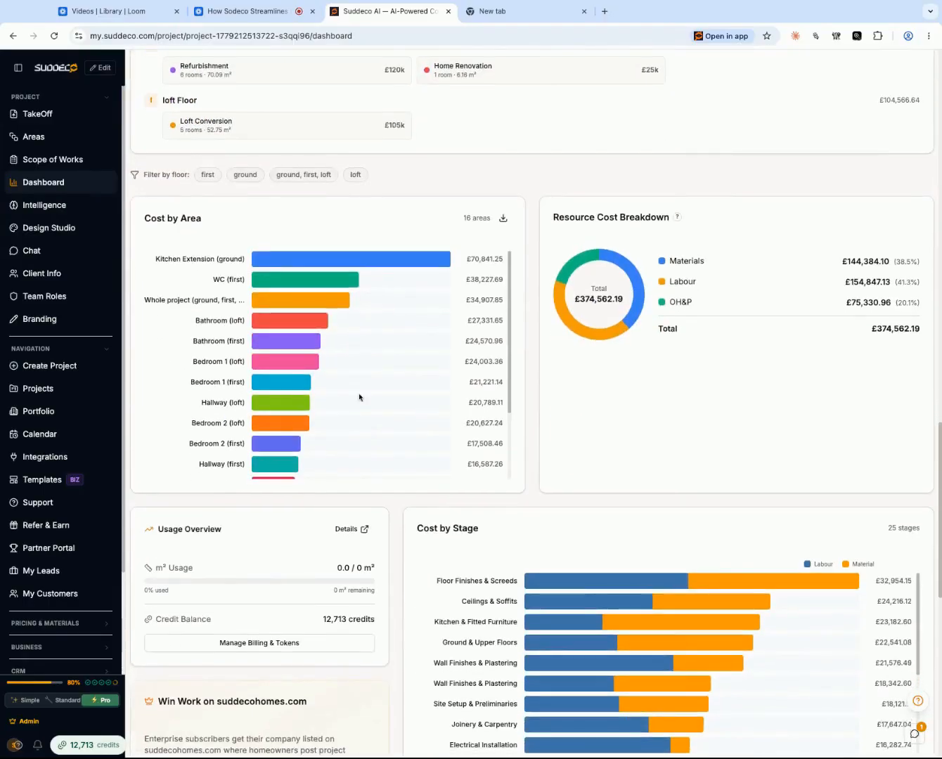
{"action": "scroll", "coordinate": [753, 407], "scroll_direction": "down", "scroll_amount": 1}
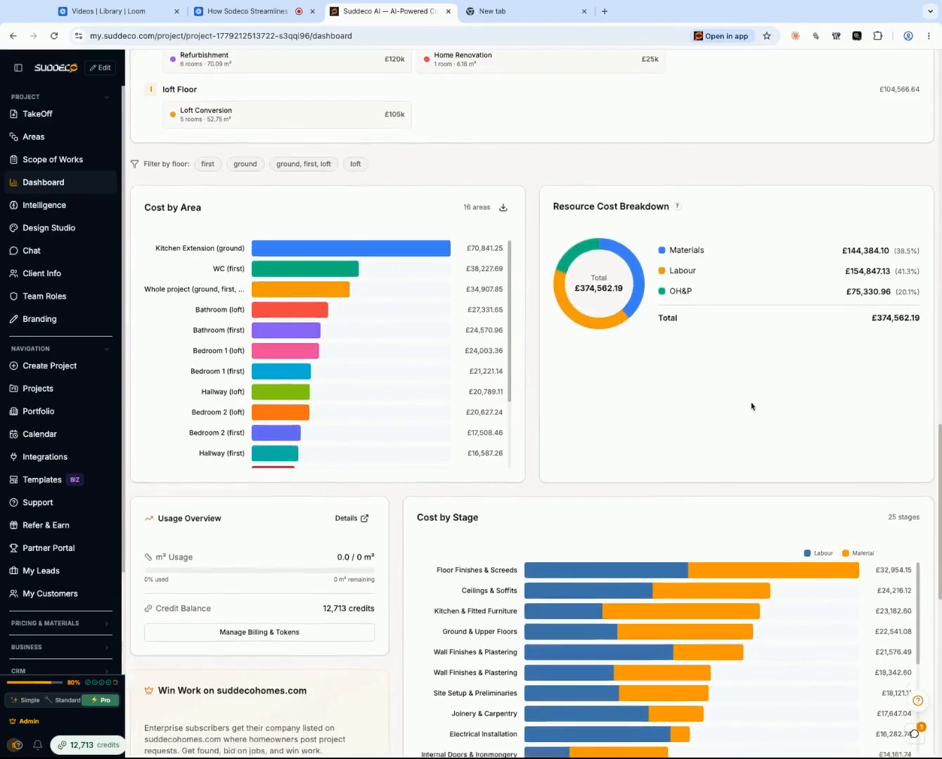
{"action": "scroll", "coordinate": [866, 270], "scroll_direction": "down", "scroll_amount": 5}
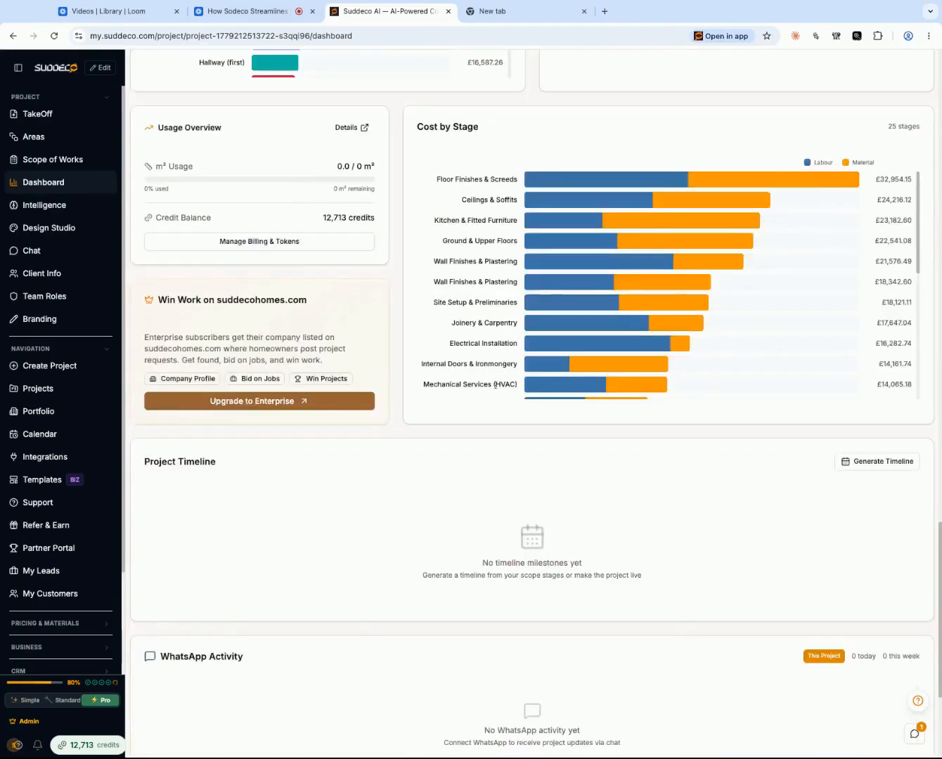
{"action": "scroll", "coordinate": [495, 385], "scroll_direction": "down", "scroll_amount": 5}
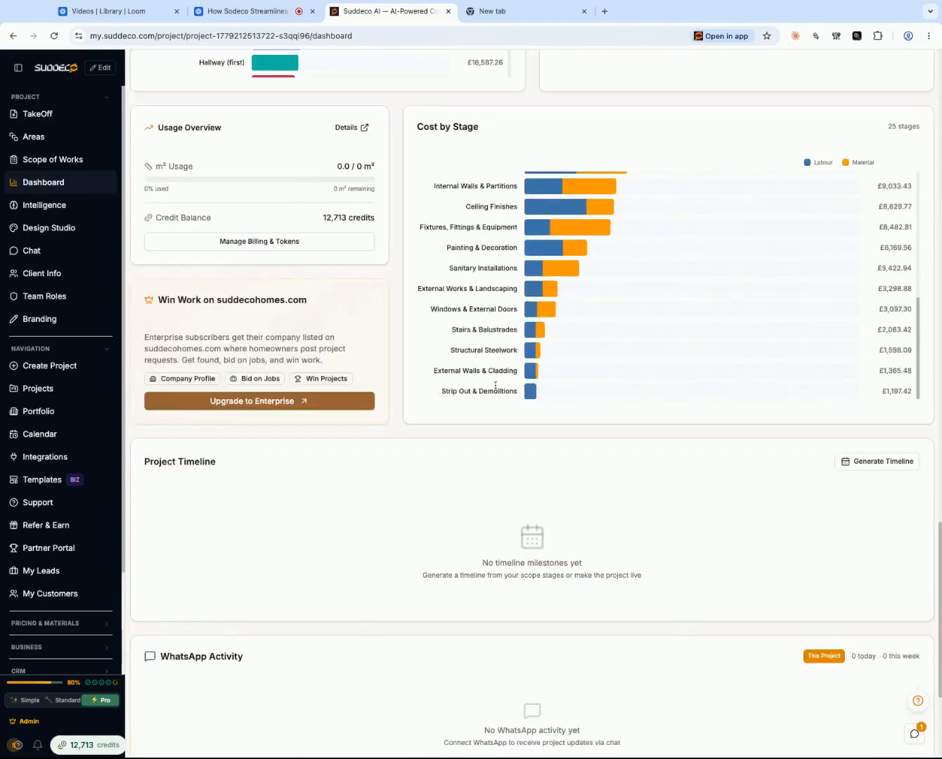
- Generate the project timeline from the scope stages and look over the resulting schedule
{"action": "left_click", "coordinate": [872, 462]}
{"action": "scroll", "coordinate": [619, 505], "scroll_direction": "down", "scroll_amount": 8}
{"action": "scroll", "coordinate": [618, 505], "scroll_direction": "down", "scroll_amount": 1}
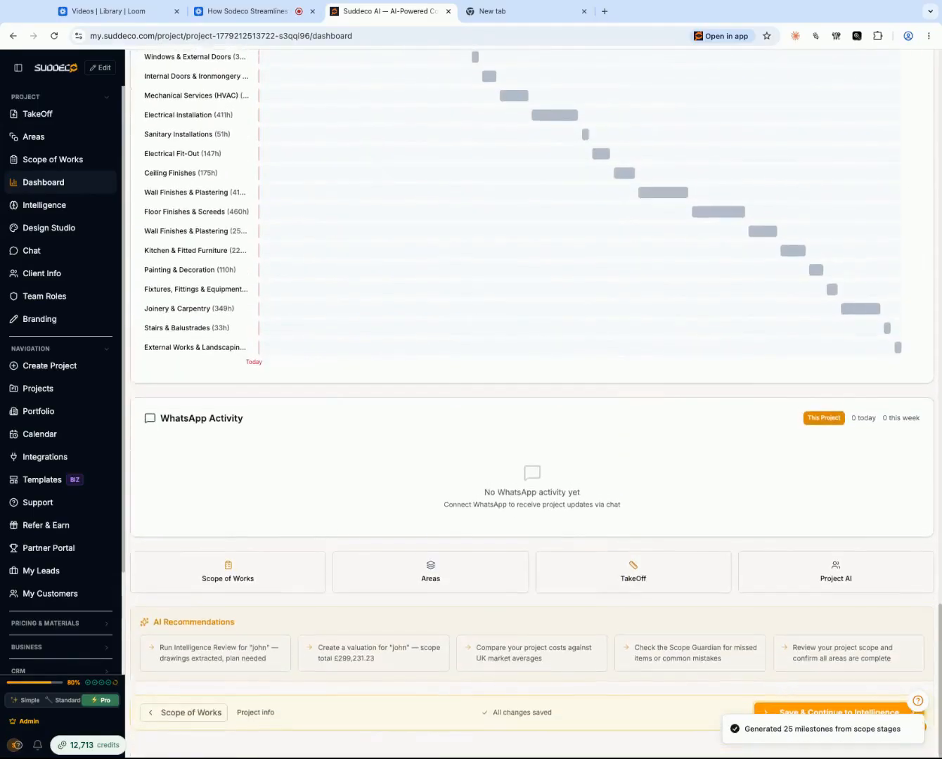
{"action": "scroll", "coordinate": [616, 518], "scroll_direction": "up", "scroll_amount": 20}
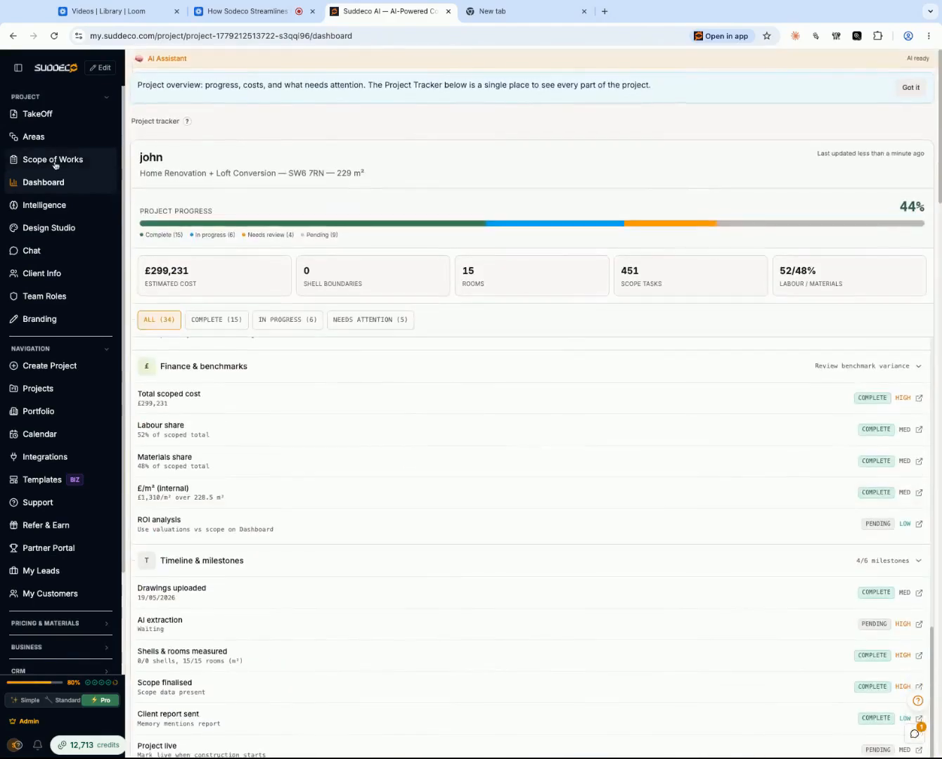
- Return to the Scope of Works and export the project as a PDF, keeping Project Total Profit excluded from the areas and stages breakdowns
{"action": "left_click", "coordinate": [55, 159]}
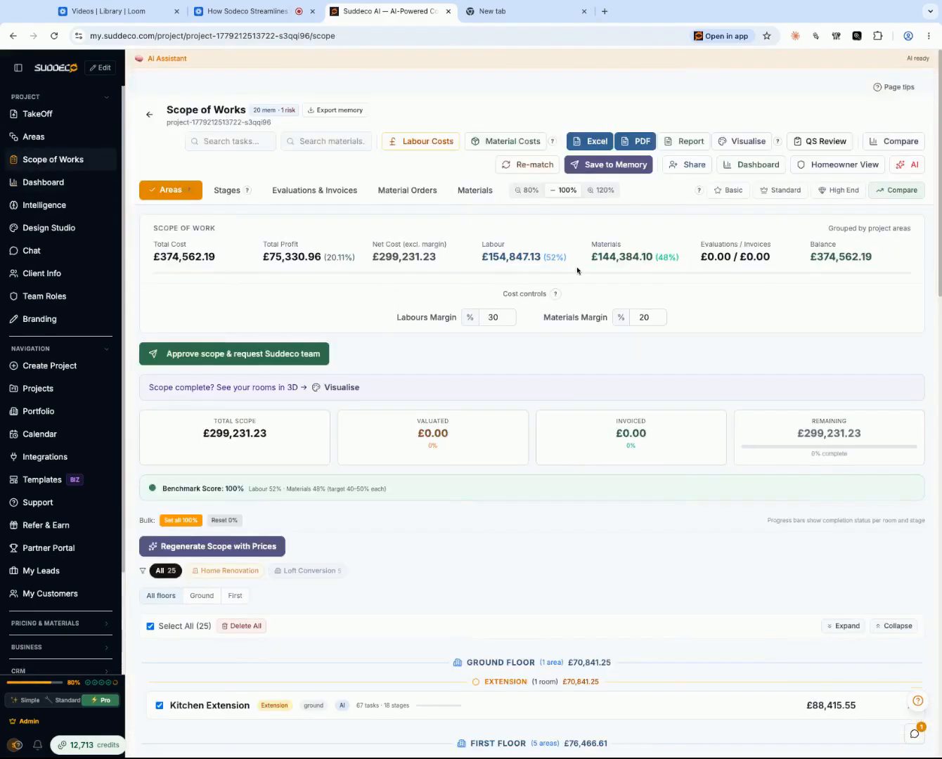
{"action": "left_click", "coordinate": [633, 147]}
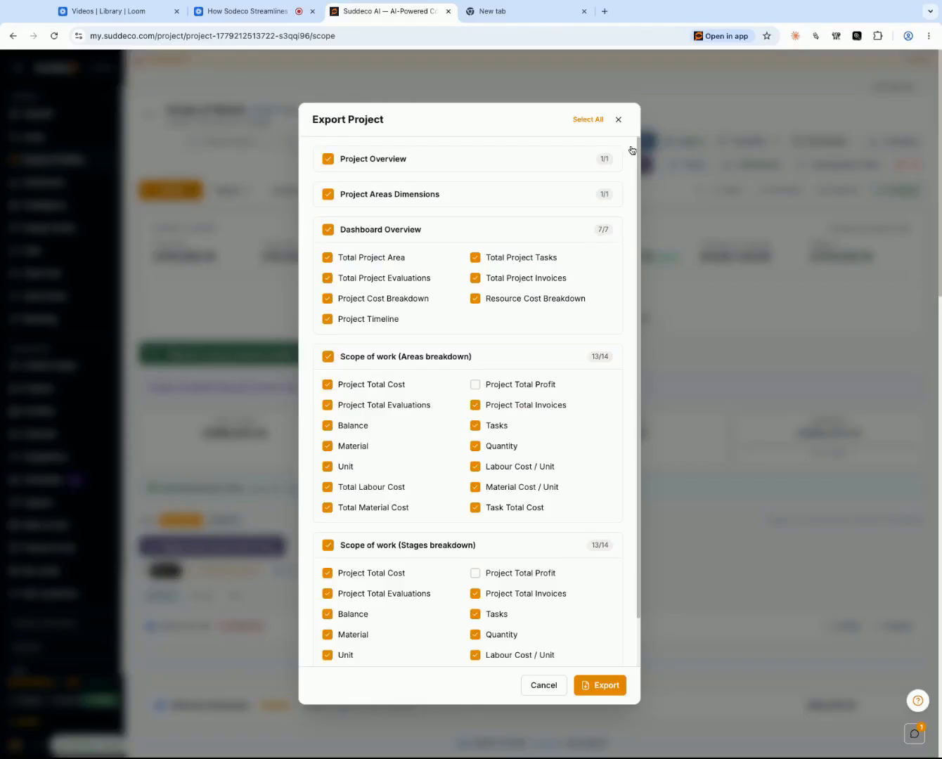
{"action": "left_click", "coordinate": [477, 385]}
{"action": "left_click", "coordinate": [477, 385]}
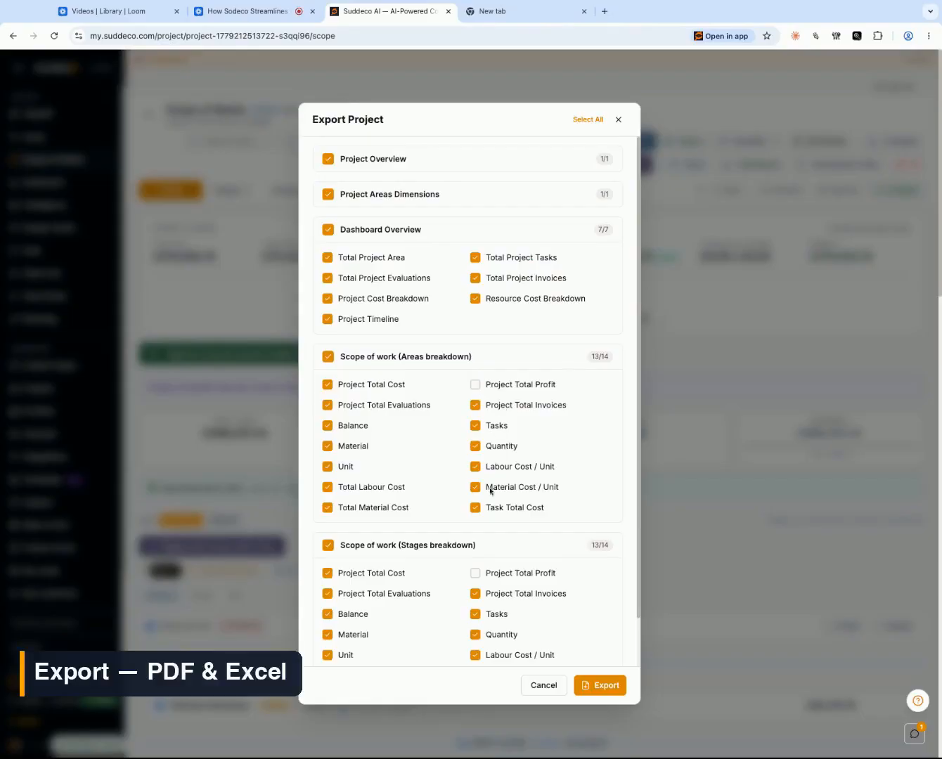
{"action": "scroll", "coordinate": [491, 492], "scroll_direction": "down", "scroll_amount": 1}
{"action": "scroll", "coordinate": [429, 357], "scroll_direction": "up", "scroll_amount": 1}
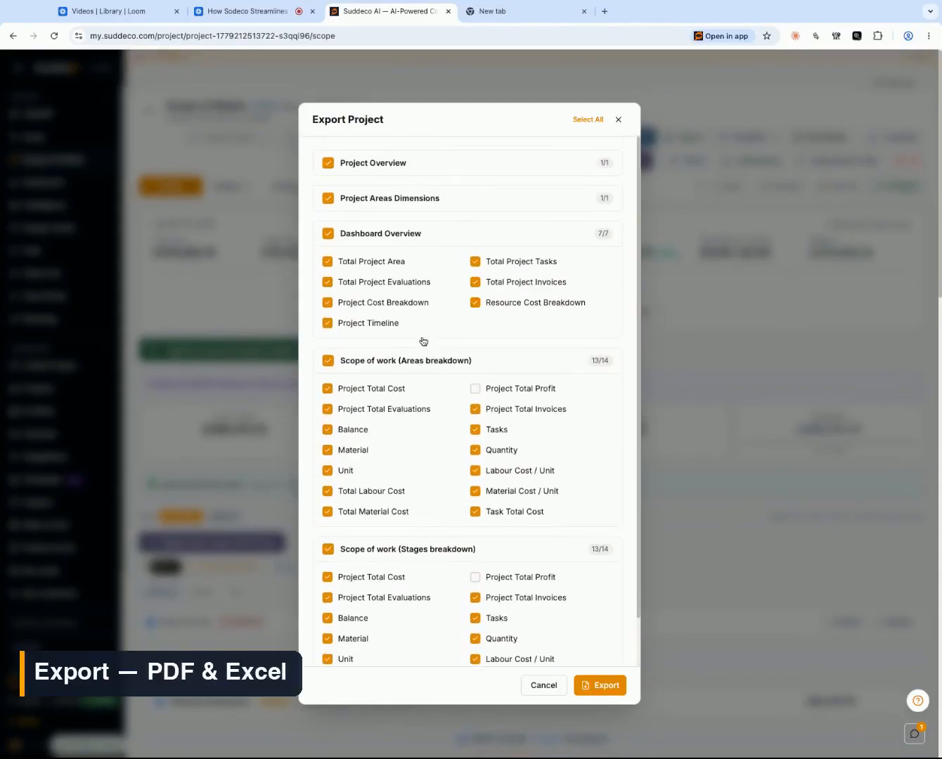
{"action": "left_click", "coordinate": [602, 691]}
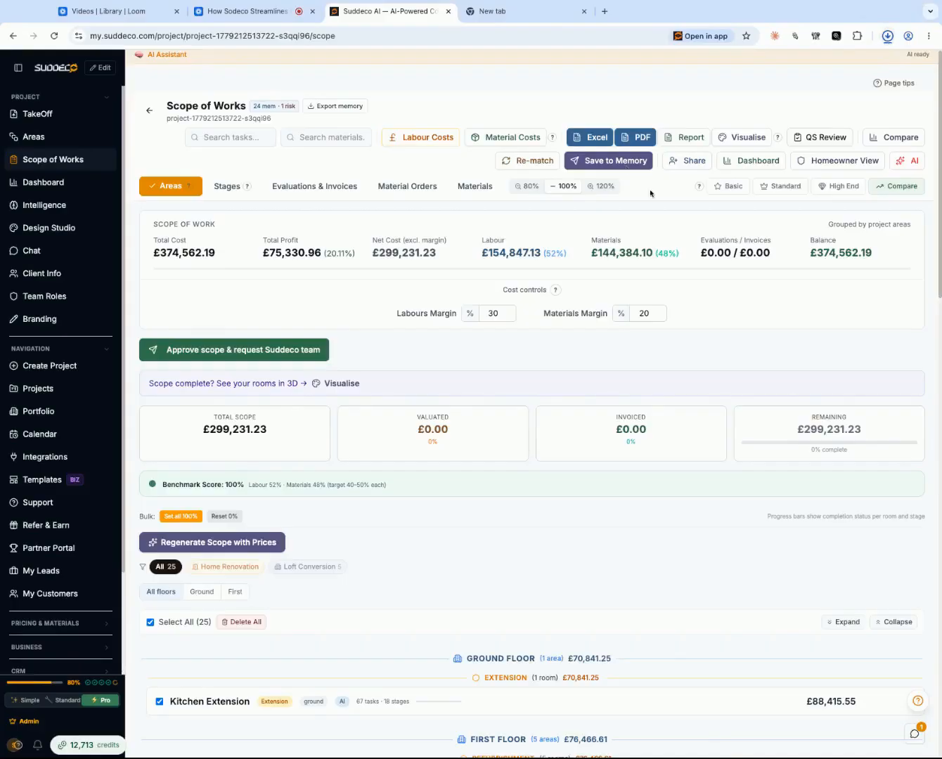
- Open the exported scope PDF and review its cover page, Summary by Stage and Summary by Area
{"action": "left_click", "coordinate": [722, 87]}
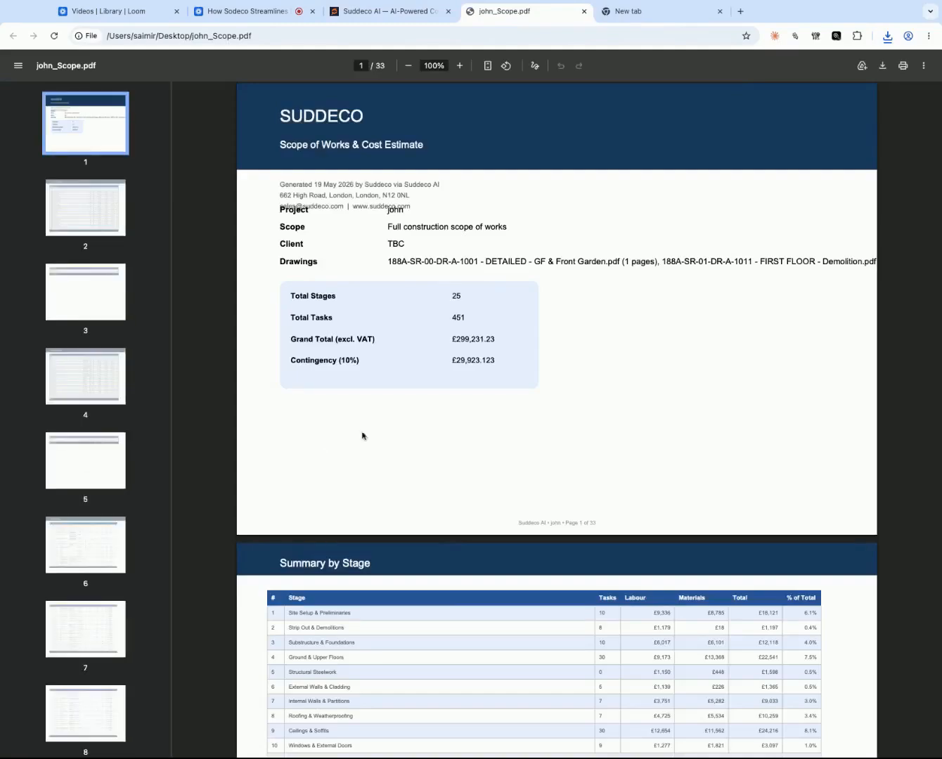
{"action": "scroll", "coordinate": [431, 423], "scroll_direction": "down", "scroll_amount": 3}
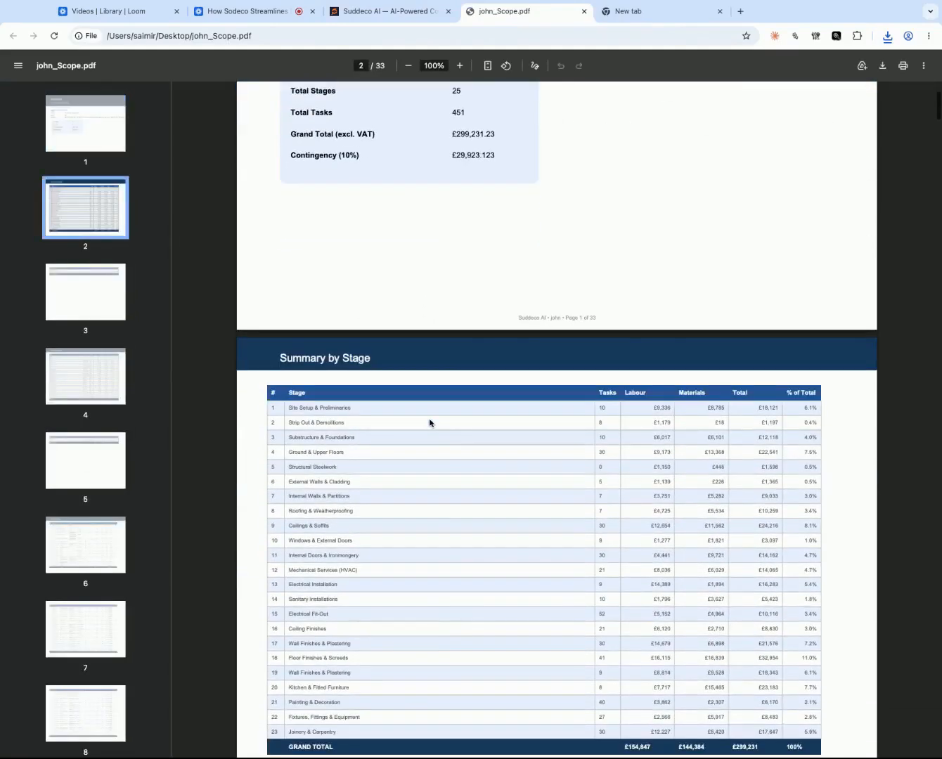
{"action": "scroll", "coordinate": [445, 377], "scroll_direction": "down", "scroll_amount": 10}
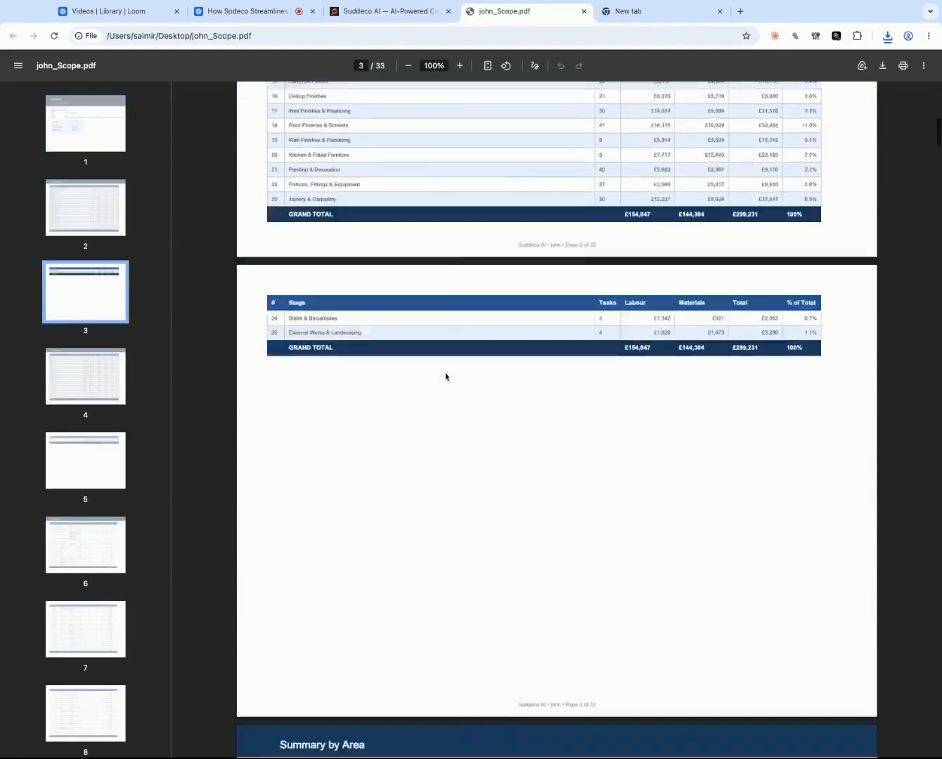
{"action": "scroll", "coordinate": [445, 377], "scroll_direction": "down", "scroll_amount": 12}
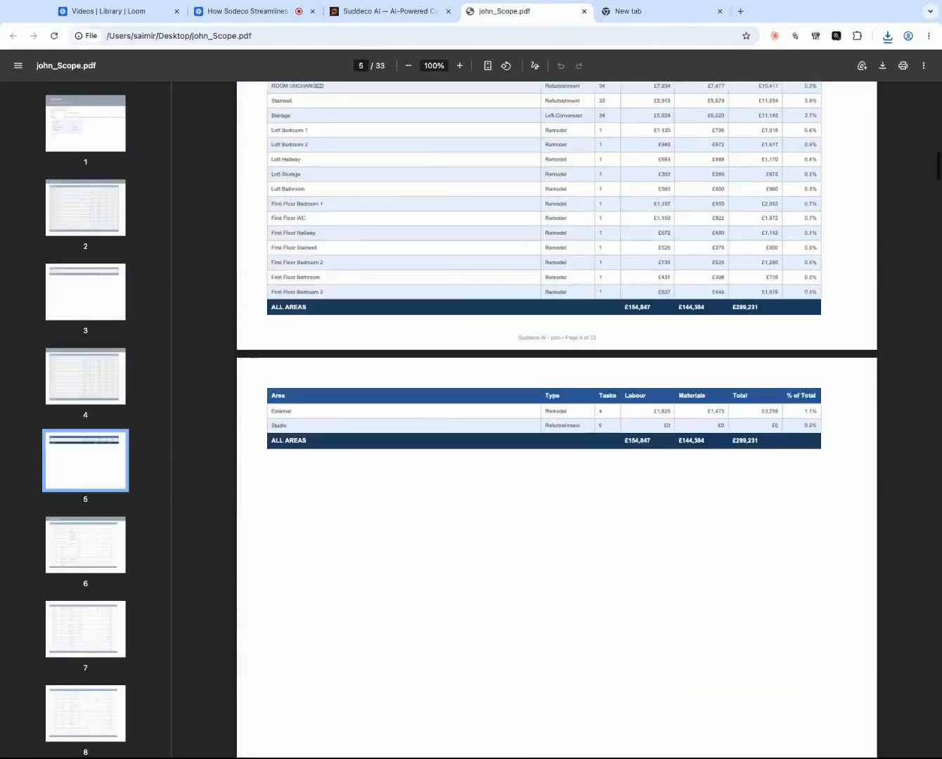
- Look through the Full Breakdown pages of the exported scope PDF, with each task's material, area, costs and drawing reference
{"action": "scroll", "coordinate": [545, 416], "scroll_direction": "down", "scroll_amount": 6}
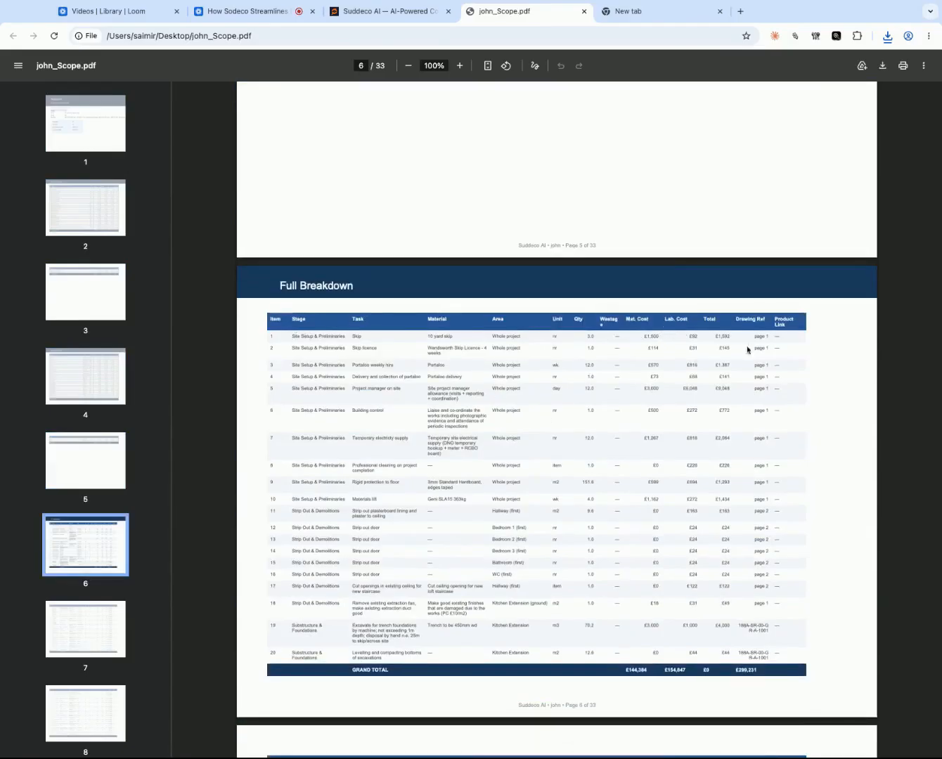
{"action": "scroll", "coordinate": [668, 462], "scroll_direction": "down", "scroll_amount": 12}
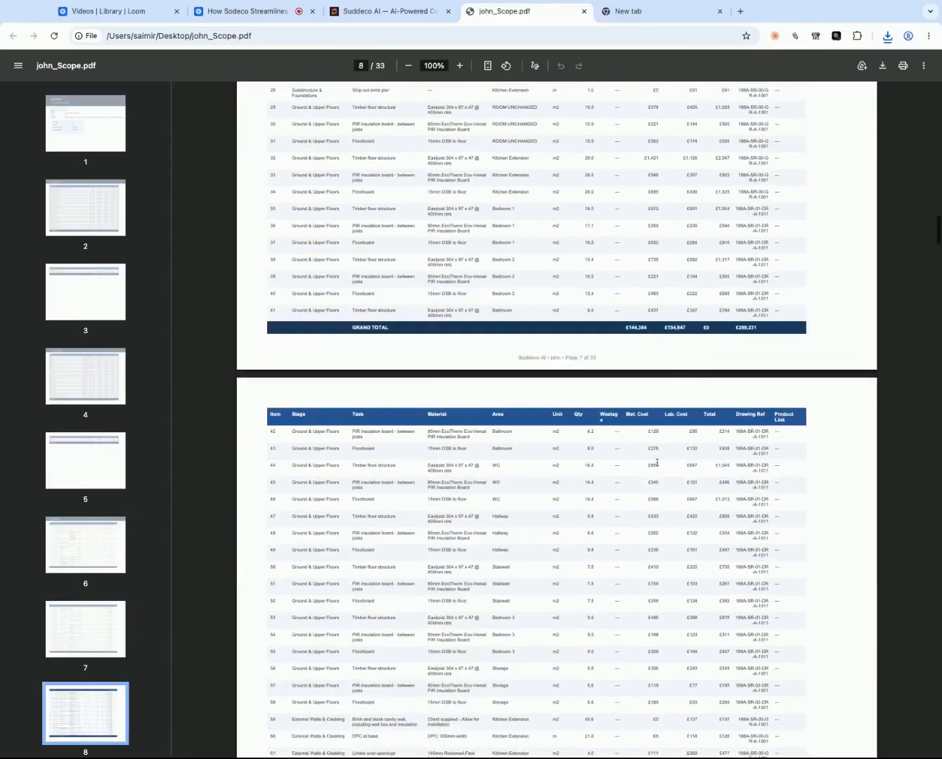
{"action": "scroll", "coordinate": [656, 462], "scroll_direction": "down", "scroll_amount": 20}
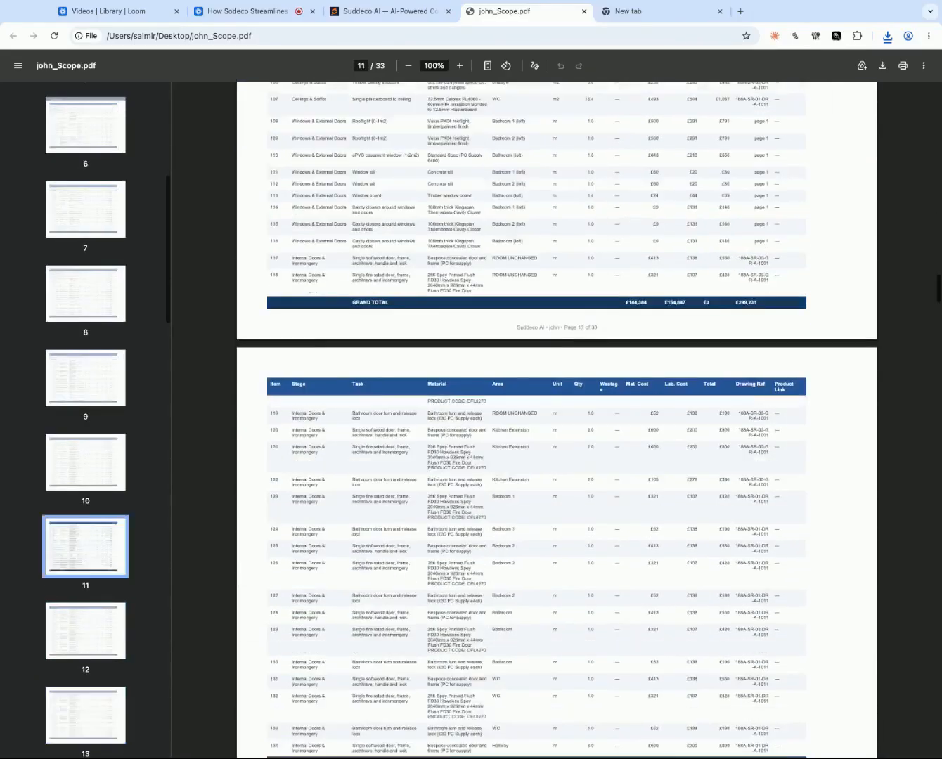
{"action": "scroll", "coordinate": [536, 422], "scroll_direction": "up", "scroll_amount": 20}
- Return to Suddeco's Scope of Works and export the project to Excel, excluding Project Cost Breakdown from the Dashboard Overview
{"action": "left_click", "coordinate": [398, 12]}
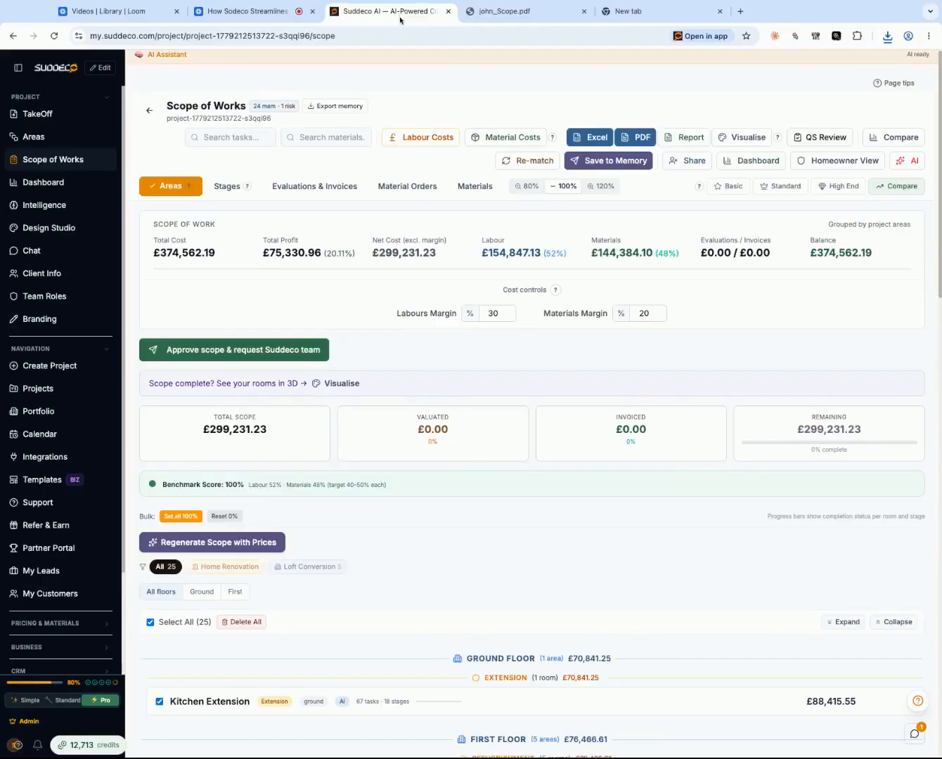
{"action": "left_click", "coordinate": [593, 142]}
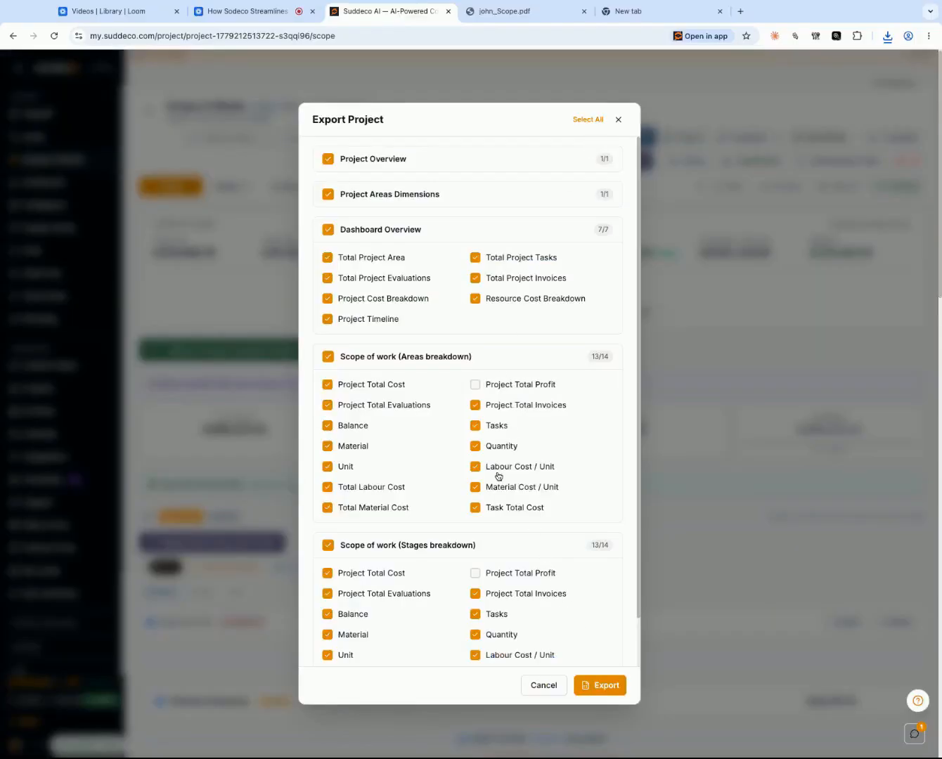
{"action": "scroll", "coordinate": [425, 509], "scroll_direction": "down", "scroll_amount": 2}
{"action": "scroll", "coordinate": [427, 511], "scroll_direction": "up", "scroll_amount": 2}
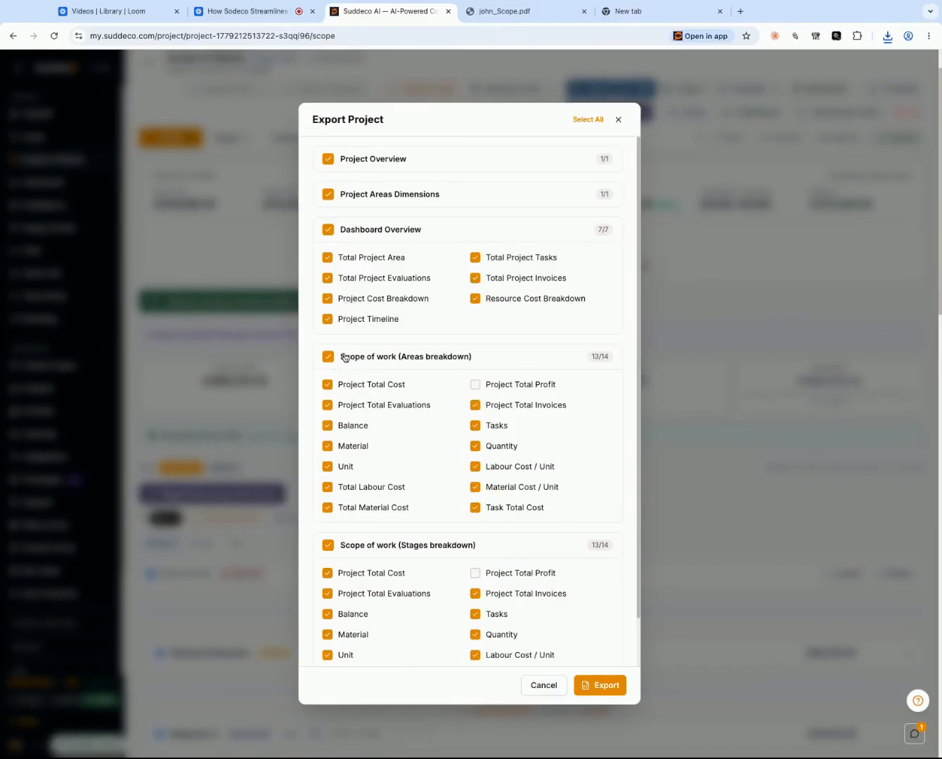
{"action": "left_click", "coordinate": [332, 303]}
{"action": "left_click", "coordinate": [594, 685]}
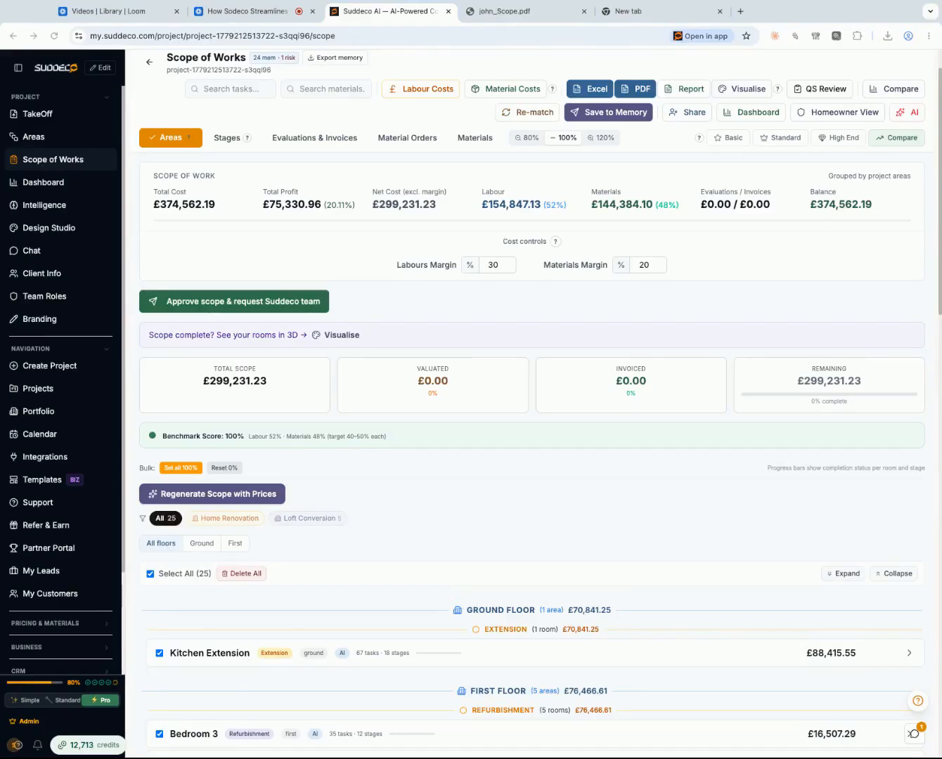
- Open sharing for the Scope of Works and examine the share link's visibility controls, permissions and expiry options
{"action": "left_click", "coordinate": [247, 12]}
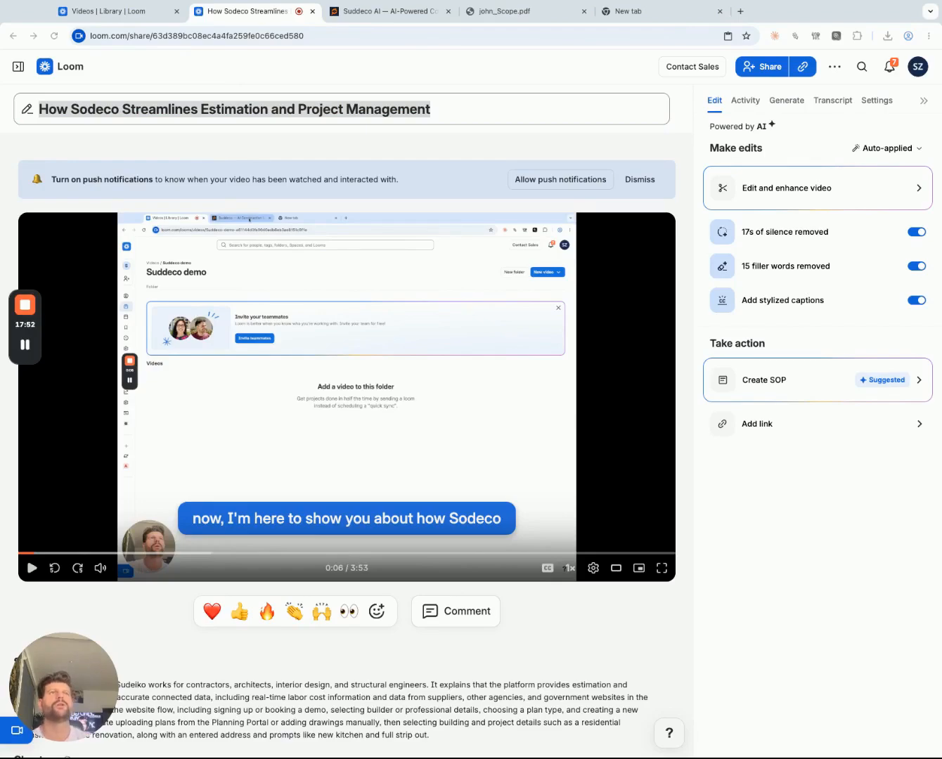
{"action": "left_click", "coordinate": [390, 10]}
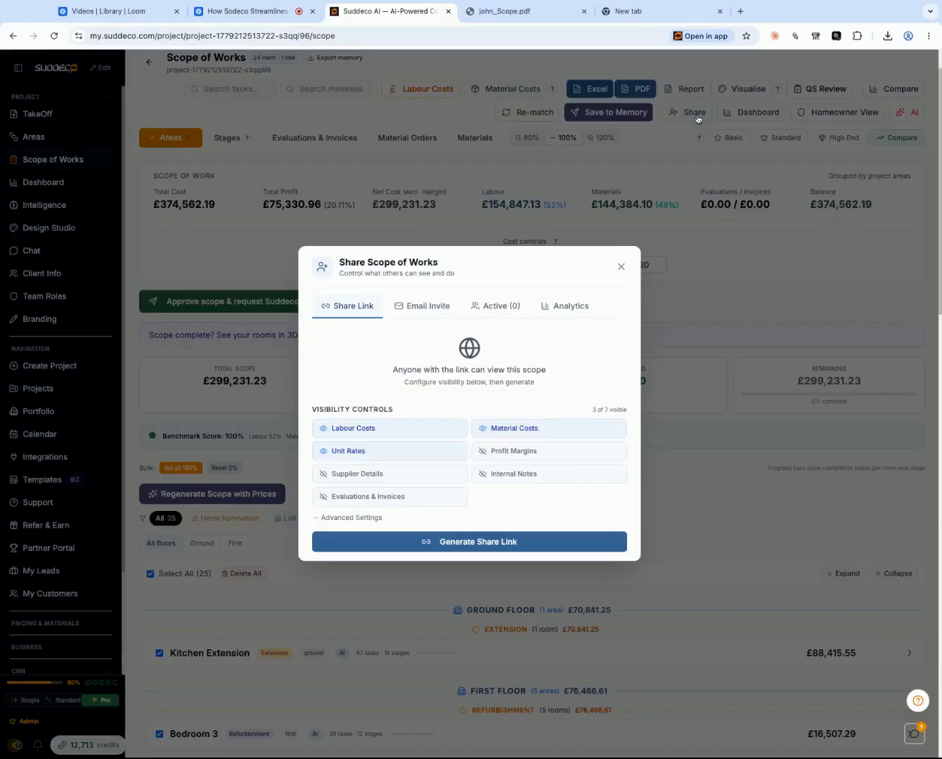
{"action": "left_click", "coordinate": [695, 115]}
{"action": "scroll", "coordinate": [421, 486], "scroll_direction": "down", "scroll_amount": 2}
{"action": "left_click", "coordinate": [331, 519]}
{"action": "scroll", "coordinate": [332, 525], "scroll_direction": "down", "scroll_amount": 2}
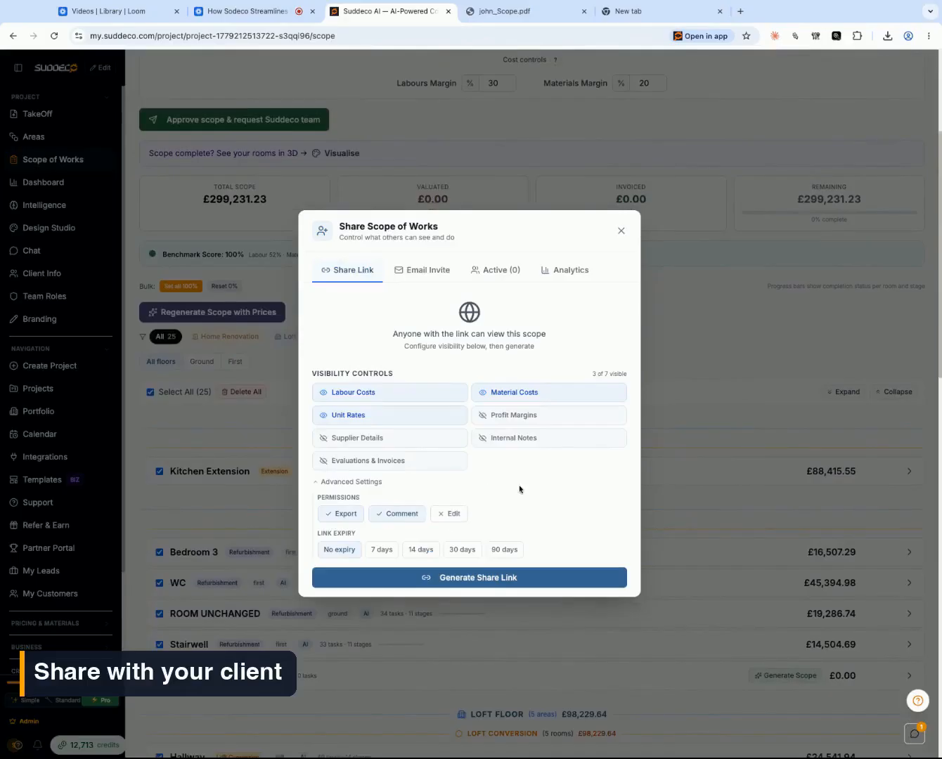
- Examine the email invitation options with Create homeowner account enabled, turn it off again and close the sharing dialog
{"action": "left_click", "coordinate": [428, 273]}
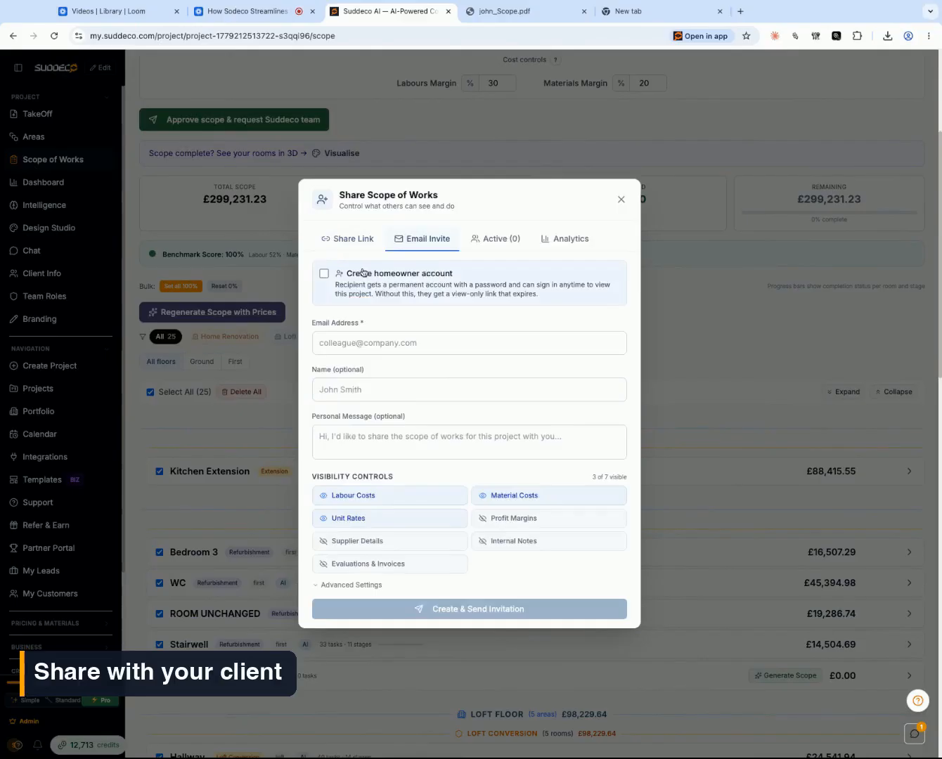
{"action": "left_click", "coordinate": [325, 274]}
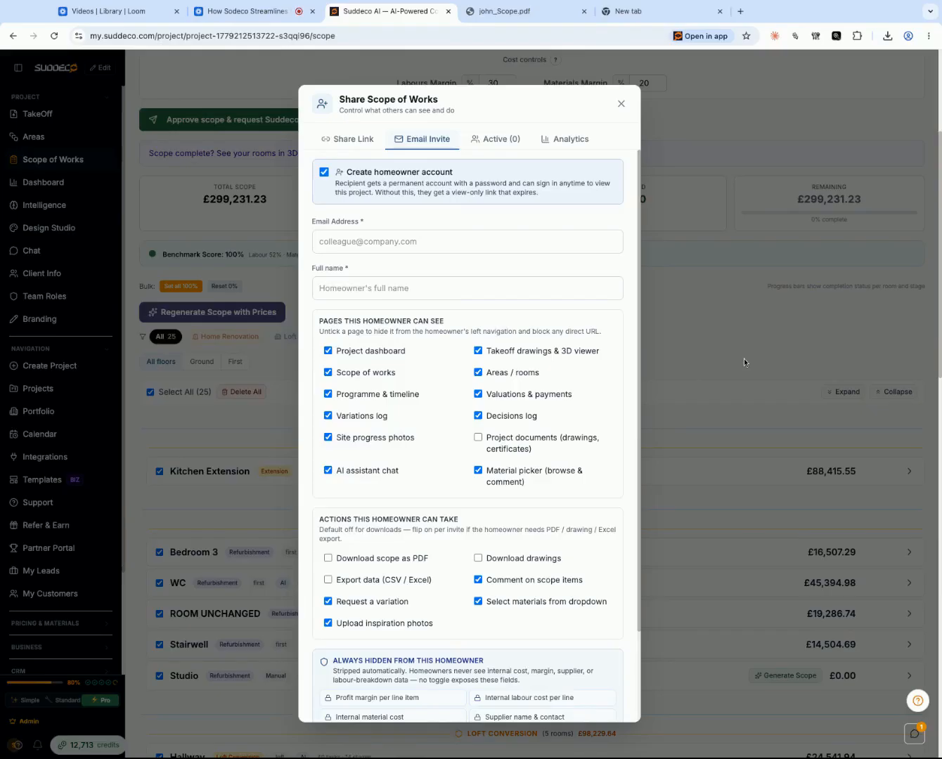
{"action": "left_click", "coordinate": [390, 244]}
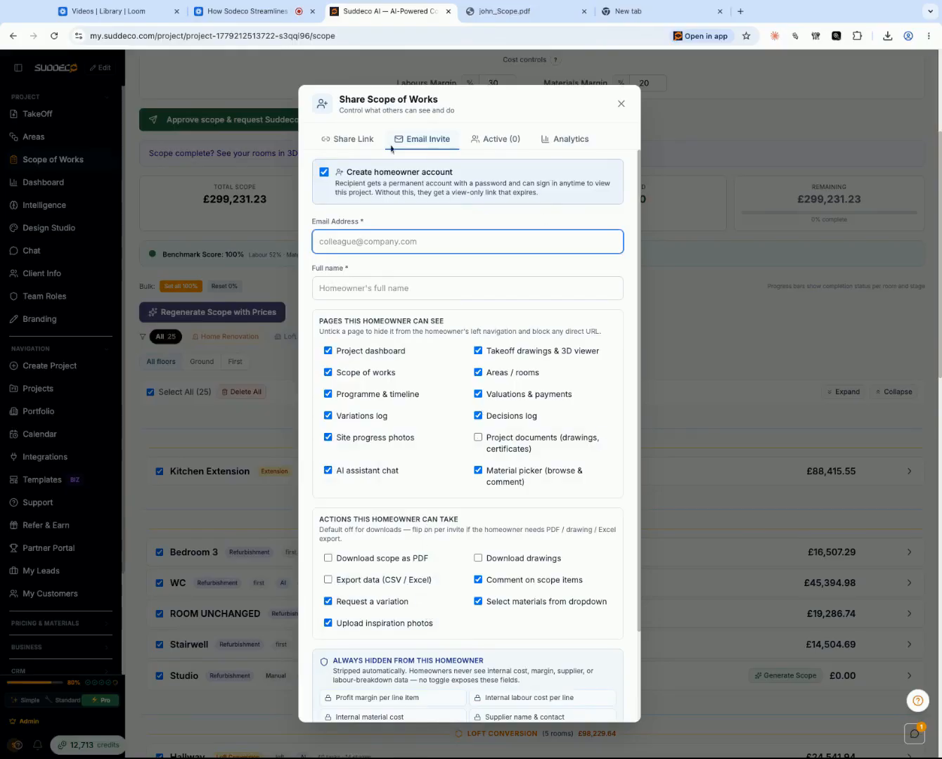
{"action": "left_click", "coordinate": [329, 176]}
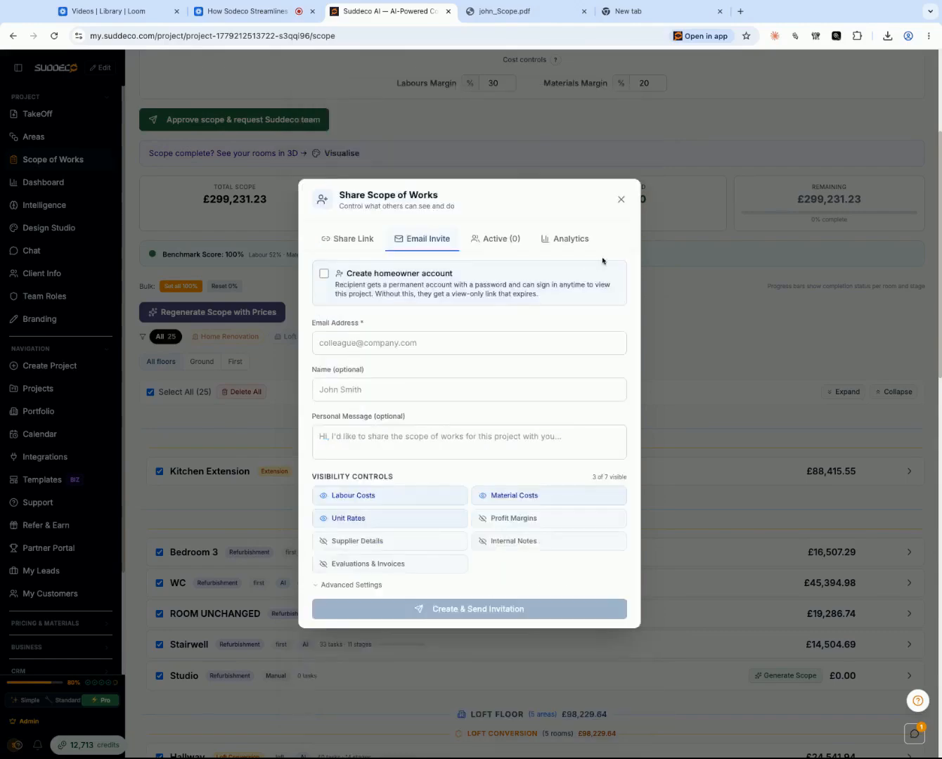
{"action": "left_click", "coordinate": [622, 199]}
- In Evaluations & Invoices, add the Hallway's plasterboard strip-out, staircase ceiling opening and Timber floor structure tasks to the ongoing evaluation
{"action": "scroll", "coordinate": [485, 291], "scroll_direction": "up", "scroll_amount": 3}
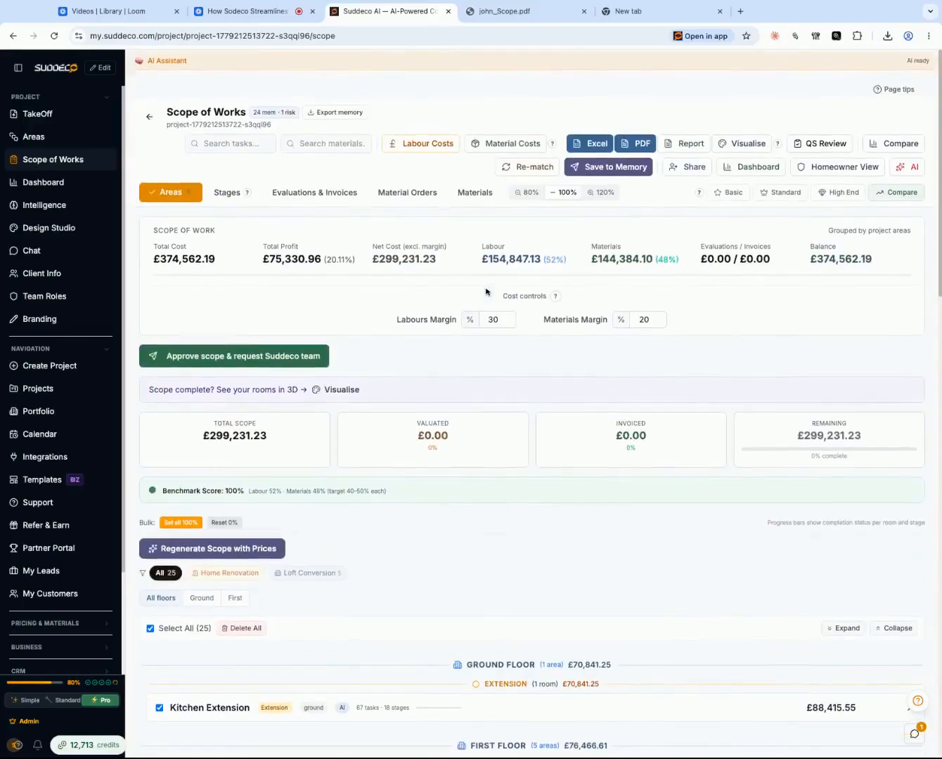
{"action": "left_click", "coordinate": [327, 195]}
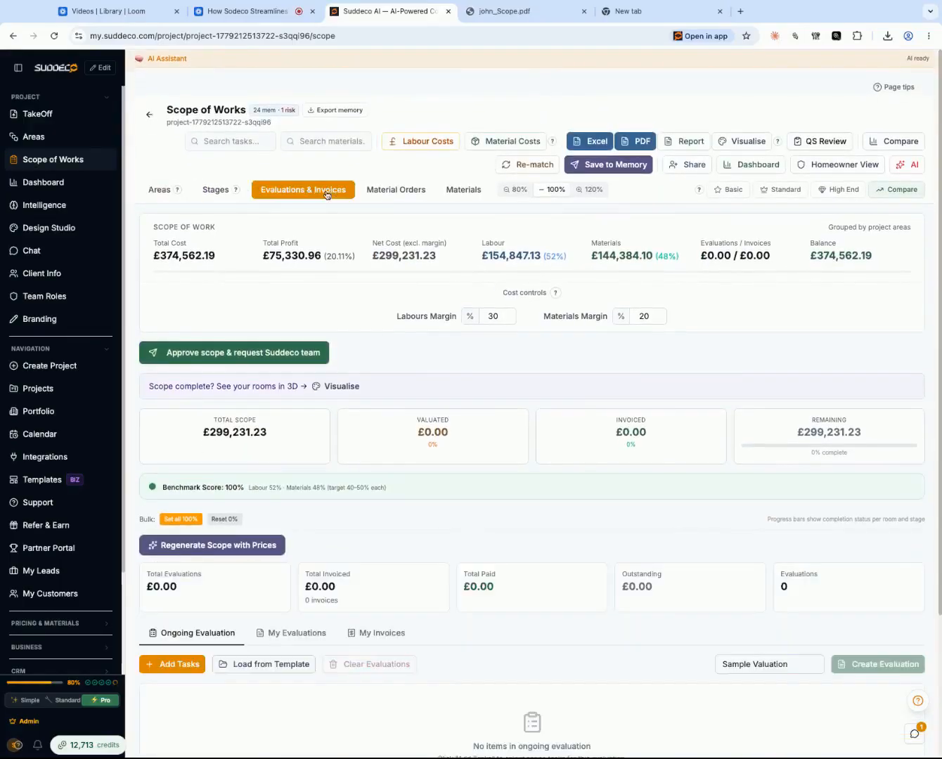
{"action": "scroll", "coordinate": [342, 495], "scroll_direction": "down", "scroll_amount": 1}
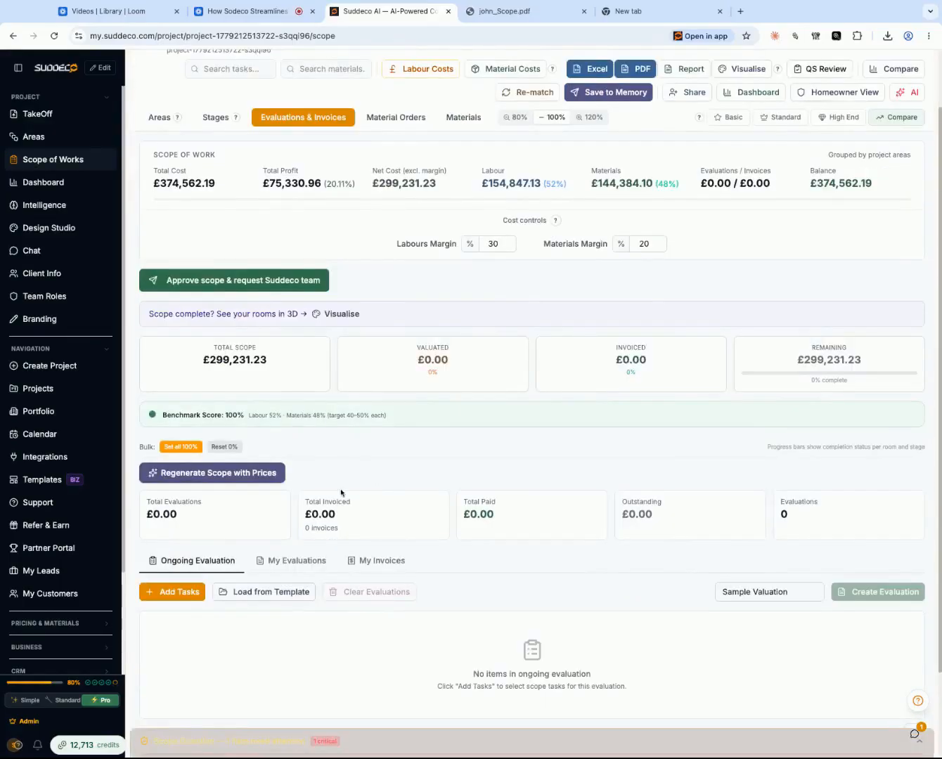
{"action": "left_click", "coordinate": [180, 595]}
{"action": "left_click", "coordinate": [337, 278]}
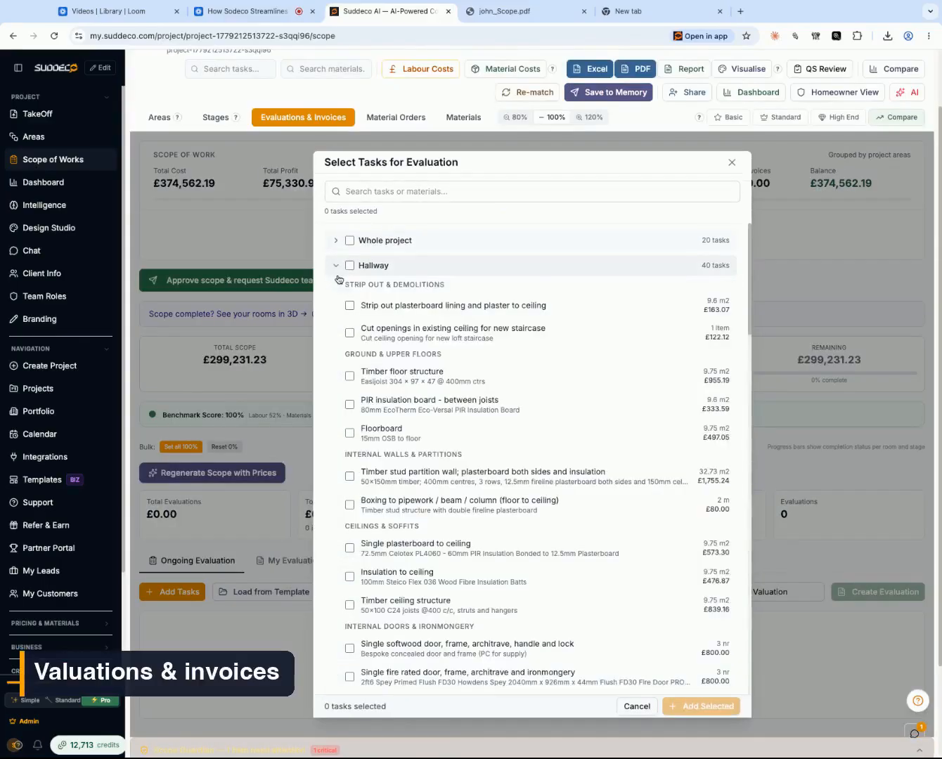
{"action": "left_click", "coordinate": [350, 306]}
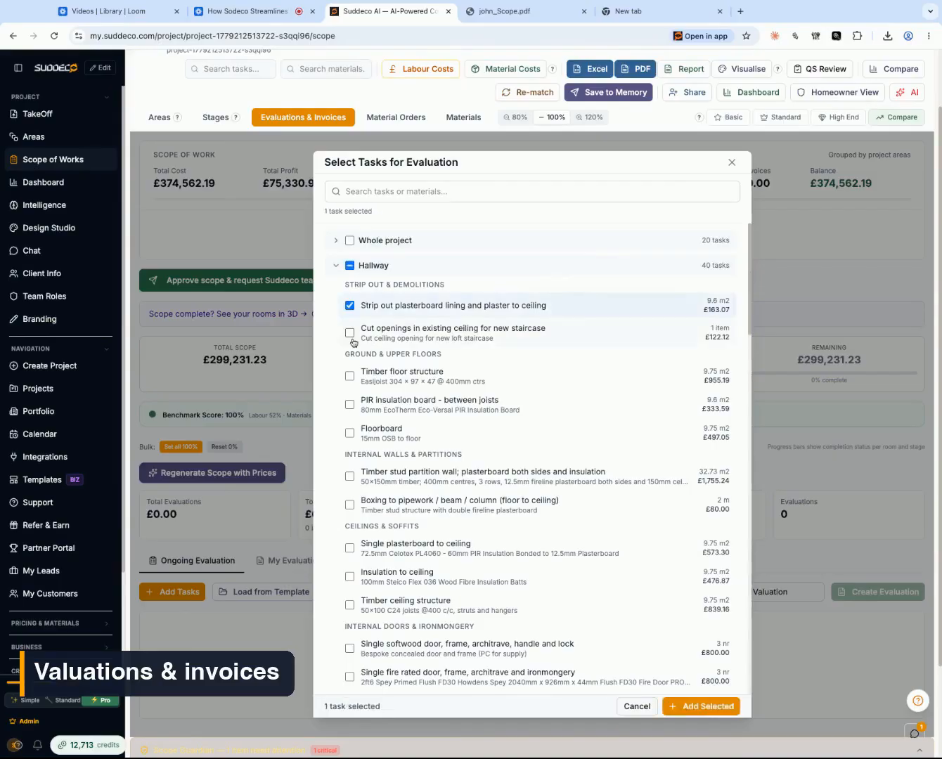
{"action": "left_click", "coordinate": [349, 332]}
{"action": "left_click", "coordinate": [349, 376]}
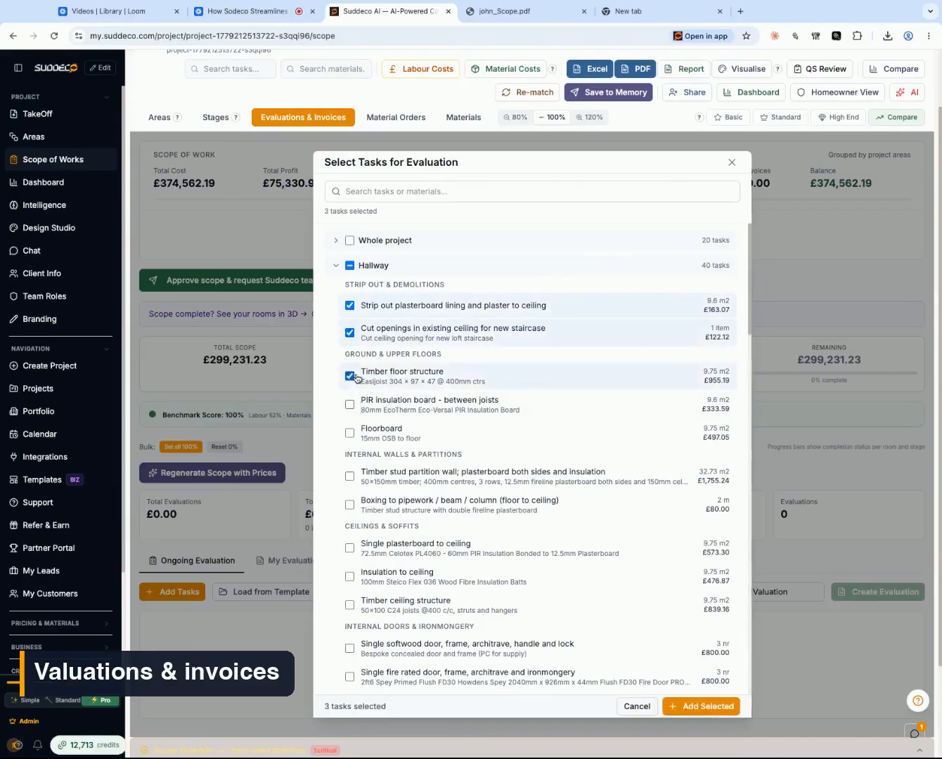
{"action": "left_click", "coordinate": [681, 707]}
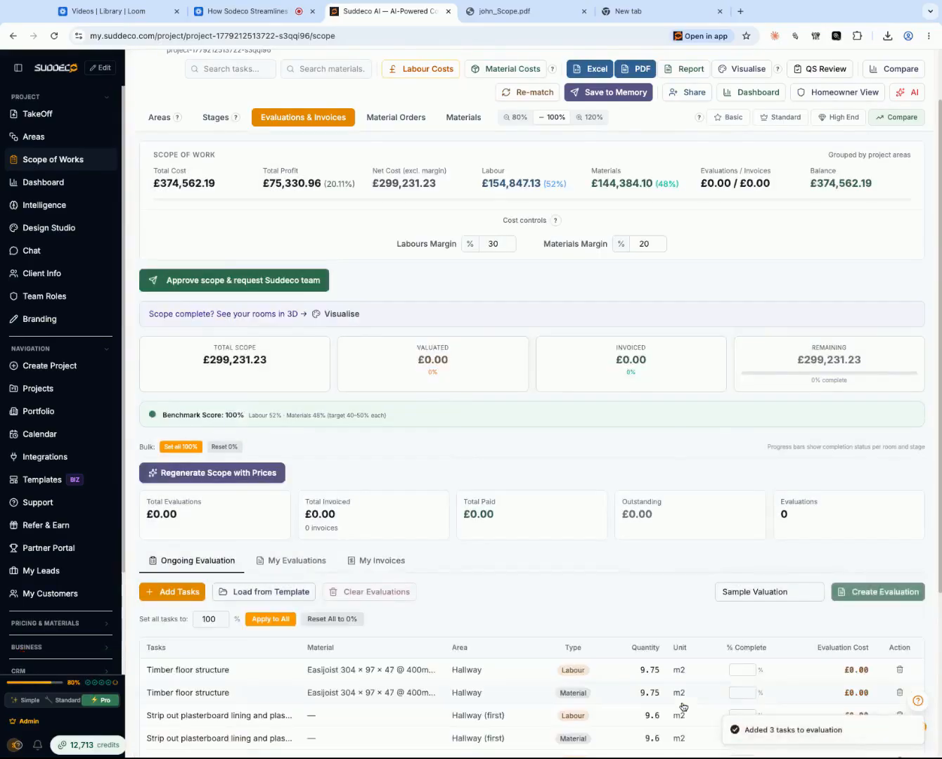
- Set all tasks in the ongoing evaluation to 100% complete and create the evaluation named Sample Valuation
{"action": "scroll", "coordinate": [503, 599], "scroll_direction": "down", "scroll_amount": 2}
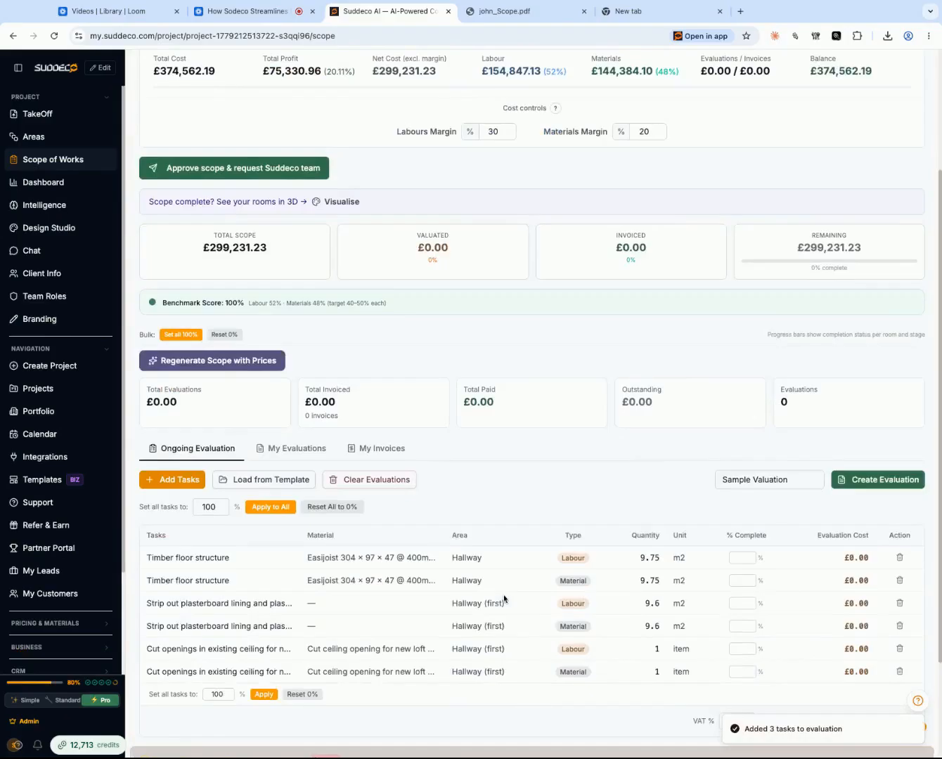
{"action": "scroll", "coordinate": [503, 599], "scroll_direction": "down", "scroll_amount": 1}
{"action": "left_click", "coordinate": [271, 491]}
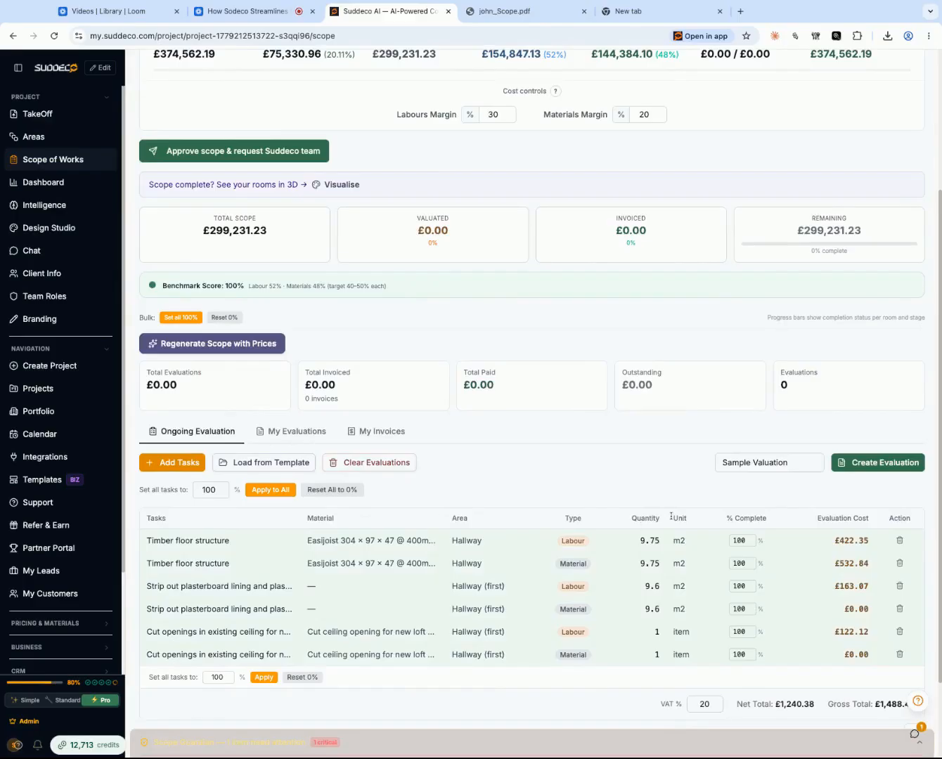
{"action": "left_click", "coordinate": [885, 469]}
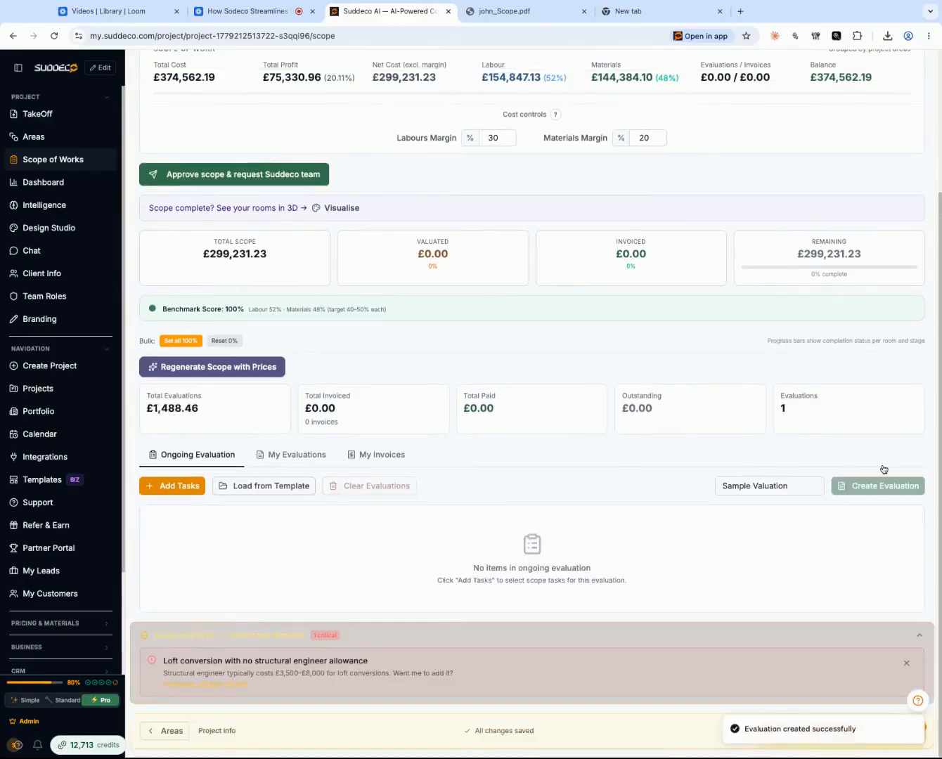
- Open Sample Valuation in My Evaluations, export it to Excel and create an invoice from it
{"action": "left_click", "coordinate": [296, 455]}
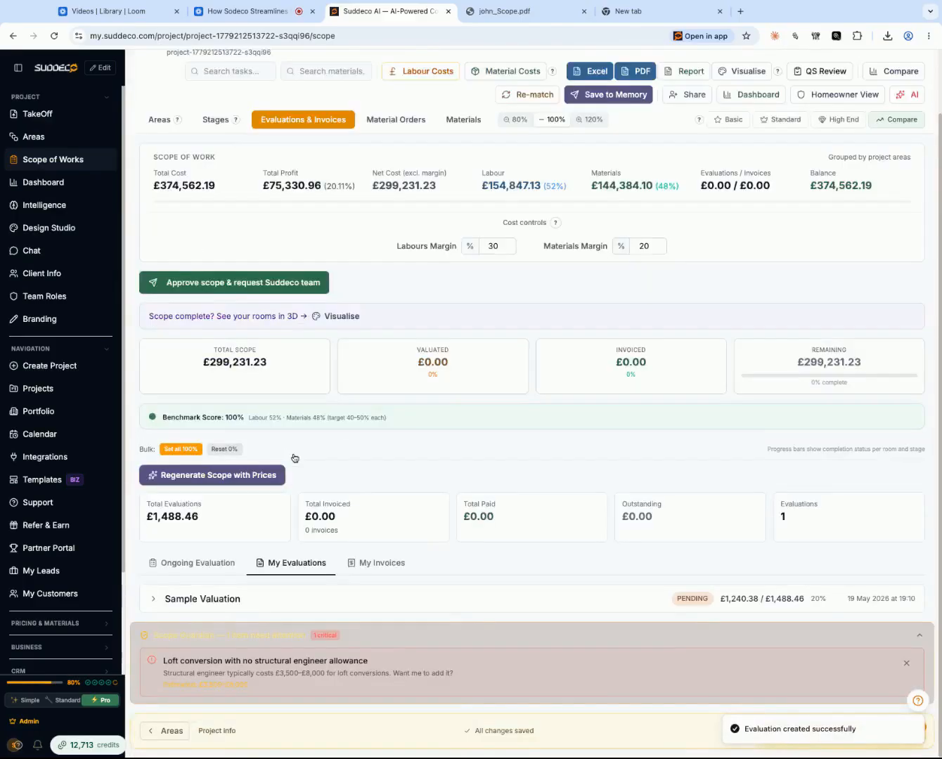
{"action": "left_click", "coordinate": [364, 598]}
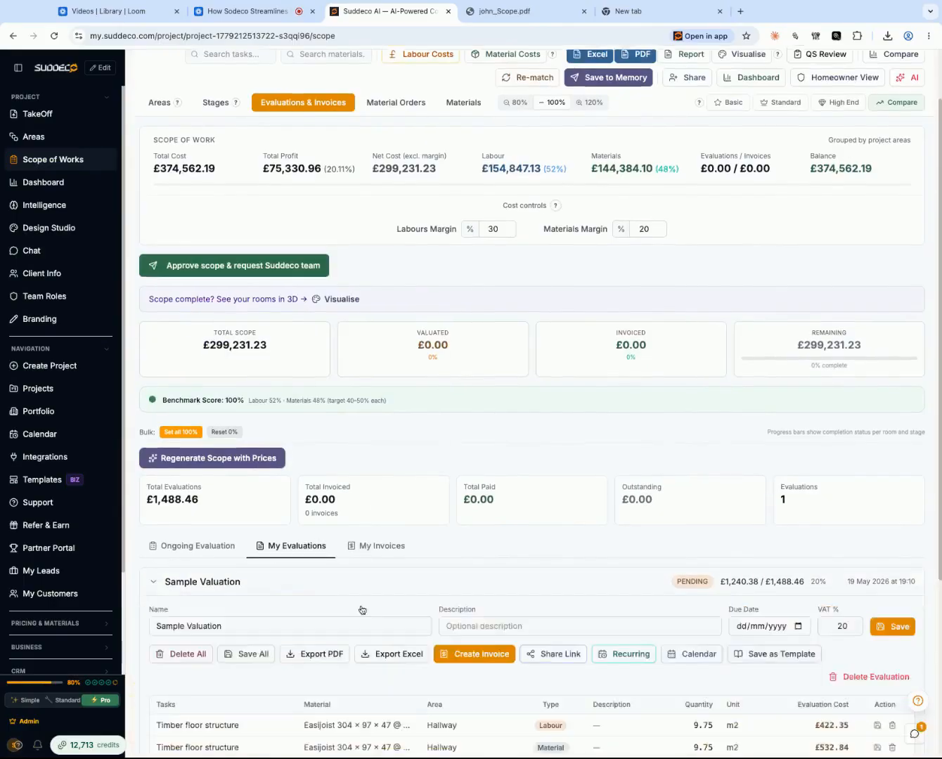
{"action": "scroll", "coordinate": [361, 607], "scroll_direction": "down", "scroll_amount": 4}
{"action": "left_click", "coordinate": [387, 414]}
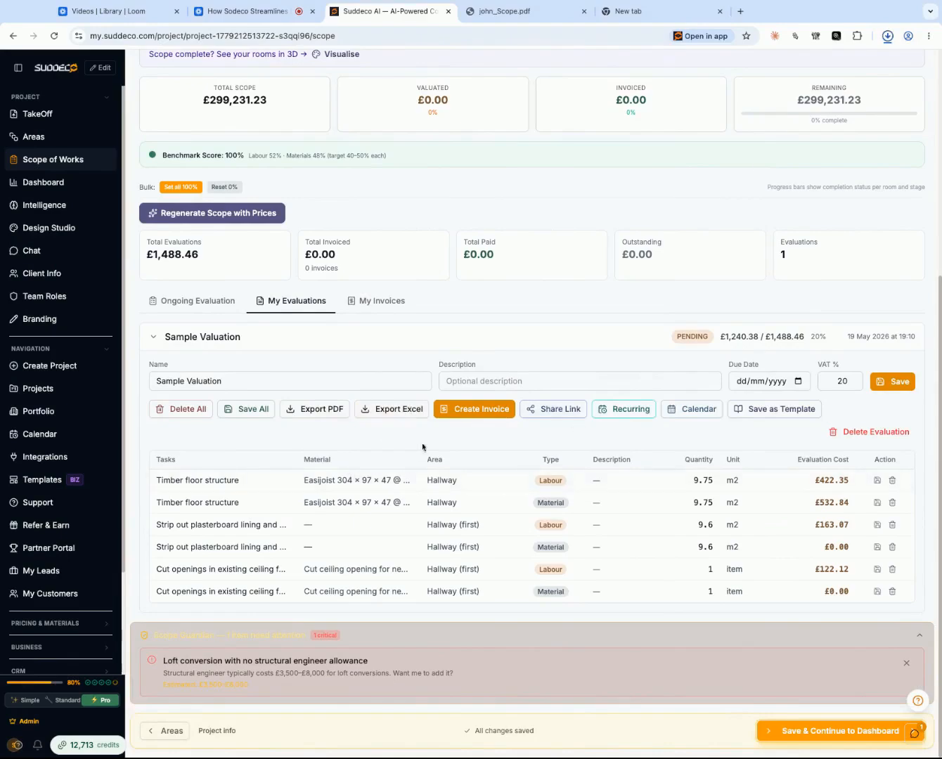
{"action": "left_click", "coordinate": [474, 409]}
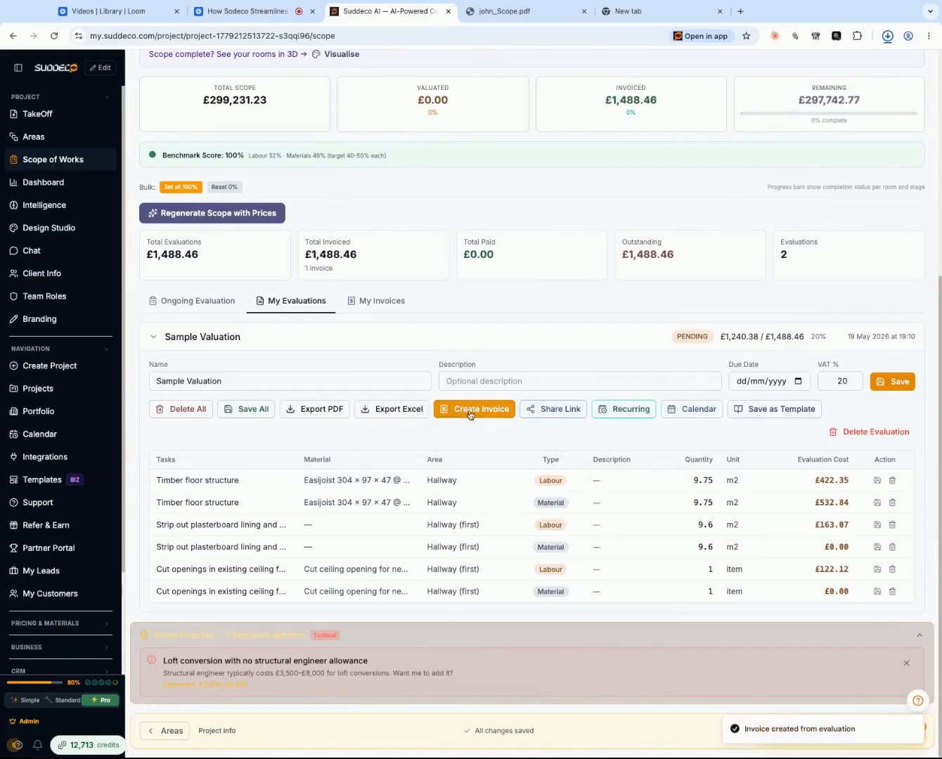
- Open the Sample Valuation invoice in My Invoices and save it
{"action": "left_click", "coordinate": [376, 301]}
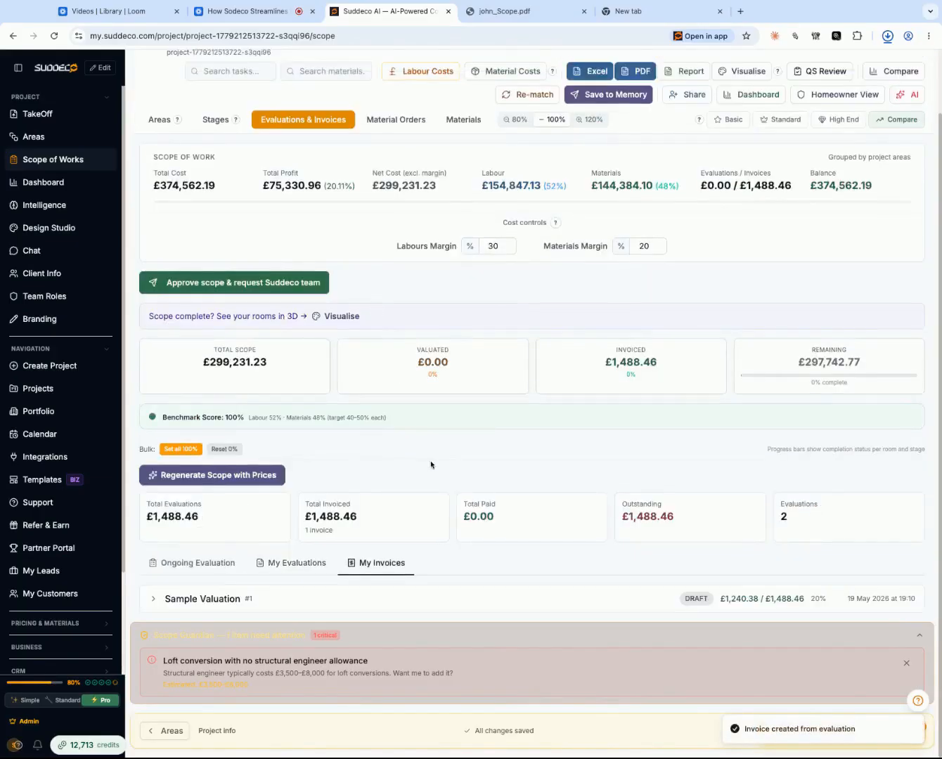
{"action": "left_click", "coordinate": [357, 594]}
{"action": "scroll", "coordinate": [358, 595], "scroll_direction": "down", "scroll_amount": 4}
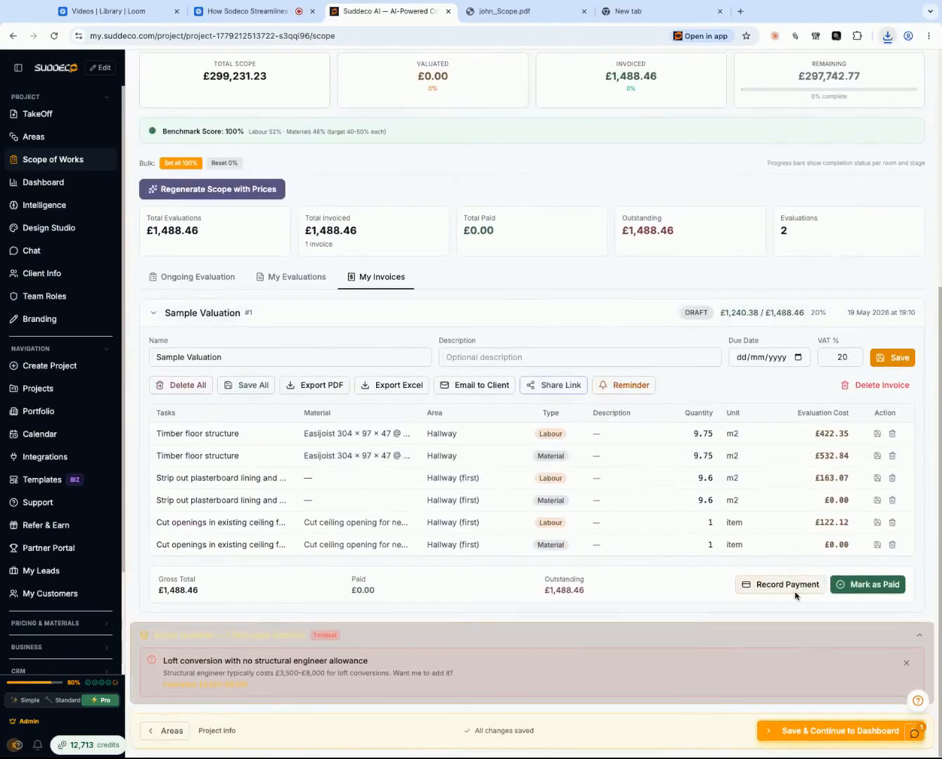
{"action": "left_click", "coordinate": [887, 365]}
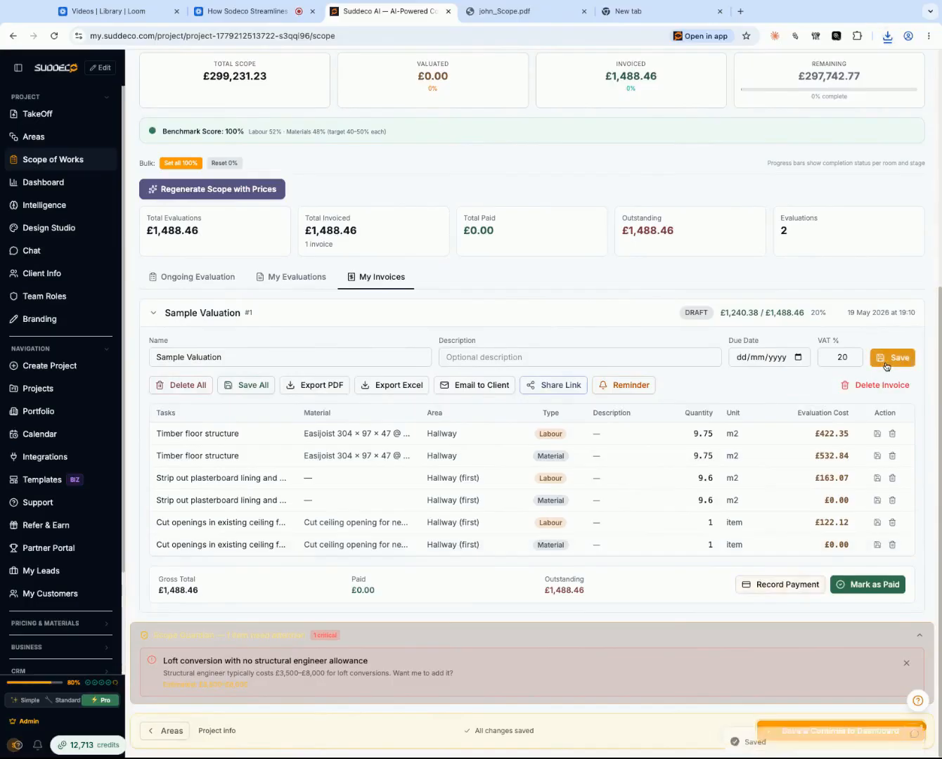
- View the invoice's client portal link form and its email-to-client form, cancelling the email without sending
{"action": "left_click", "coordinate": [563, 391]}
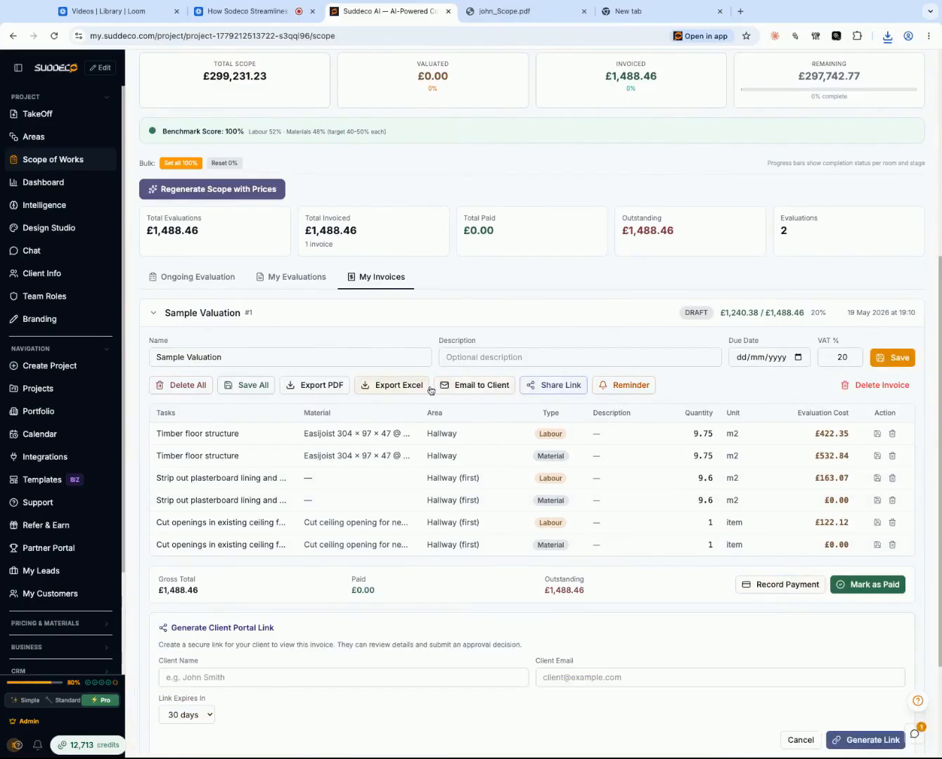
{"action": "left_click", "coordinate": [468, 386]}
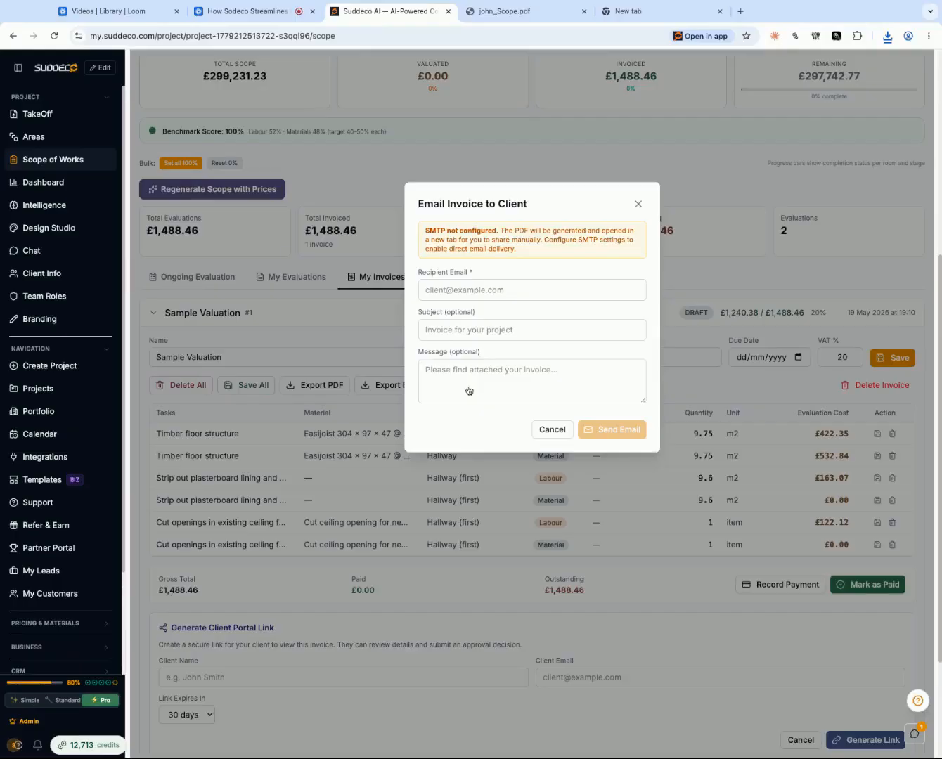
{"action": "left_click", "coordinate": [548, 429]}
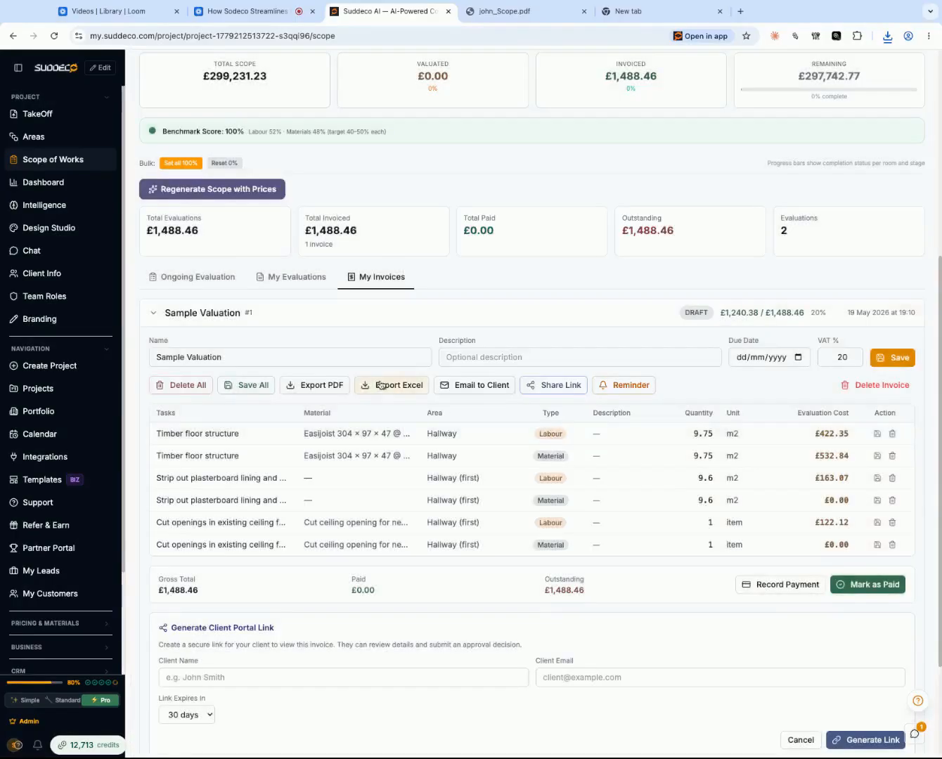
- Try to export the Sample Valuation invoice as a PDF and save all of its line items
{"action": "left_click", "coordinate": [334, 386]}
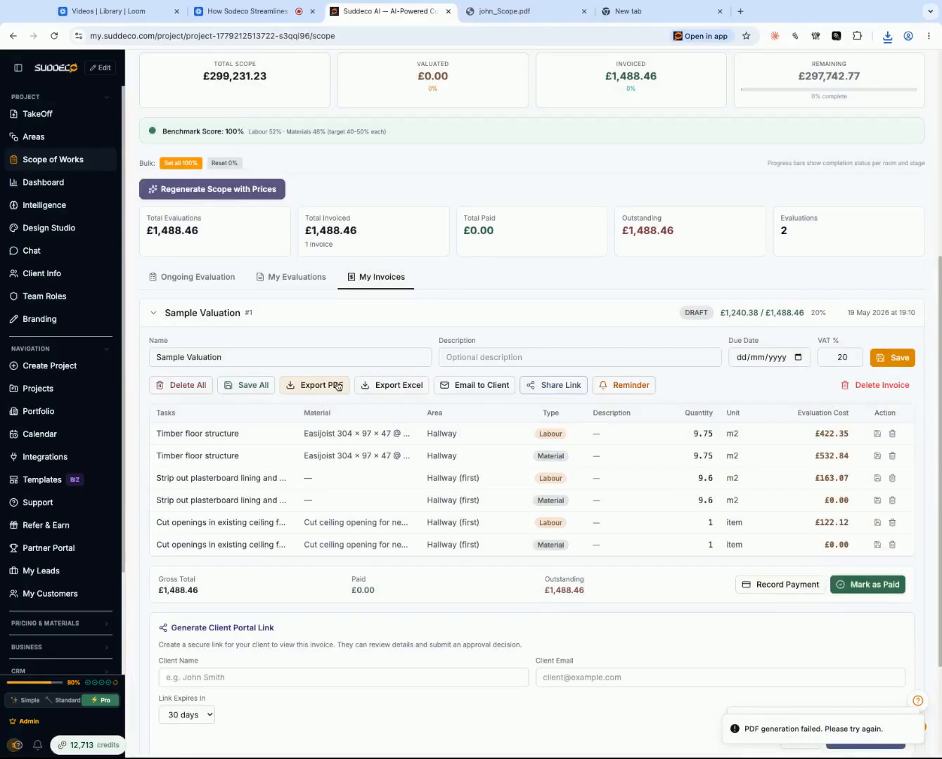
{"action": "left_click", "coordinate": [244, 393]}
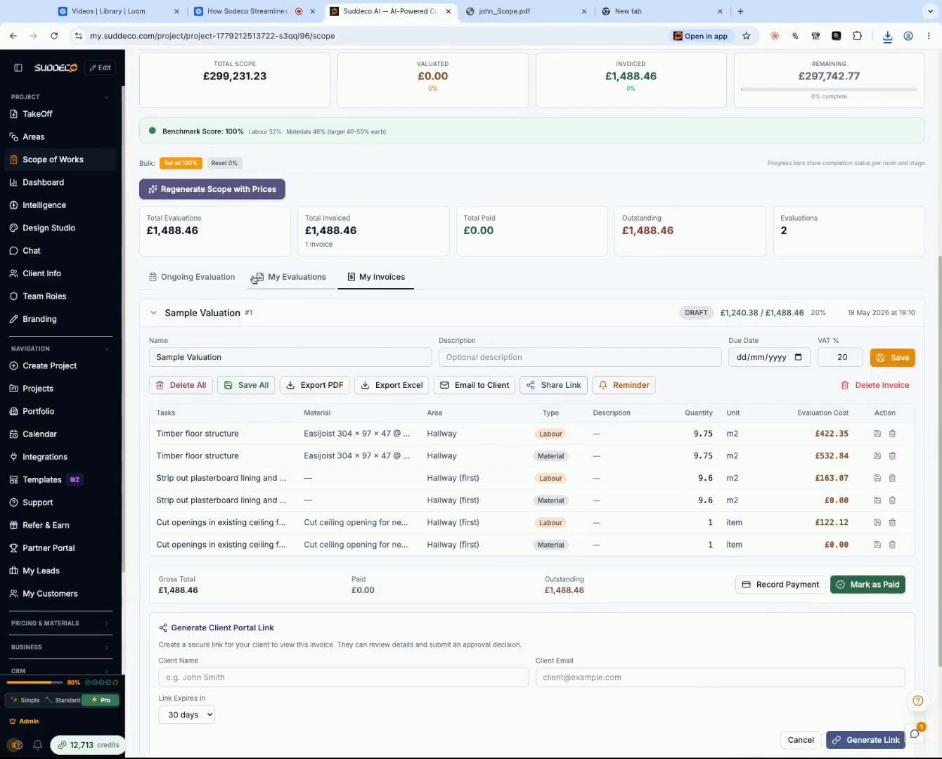
{"action": "scroll", "coordinate": [255, 279], "scroll_direction": "up", "scroll_amount": 5}
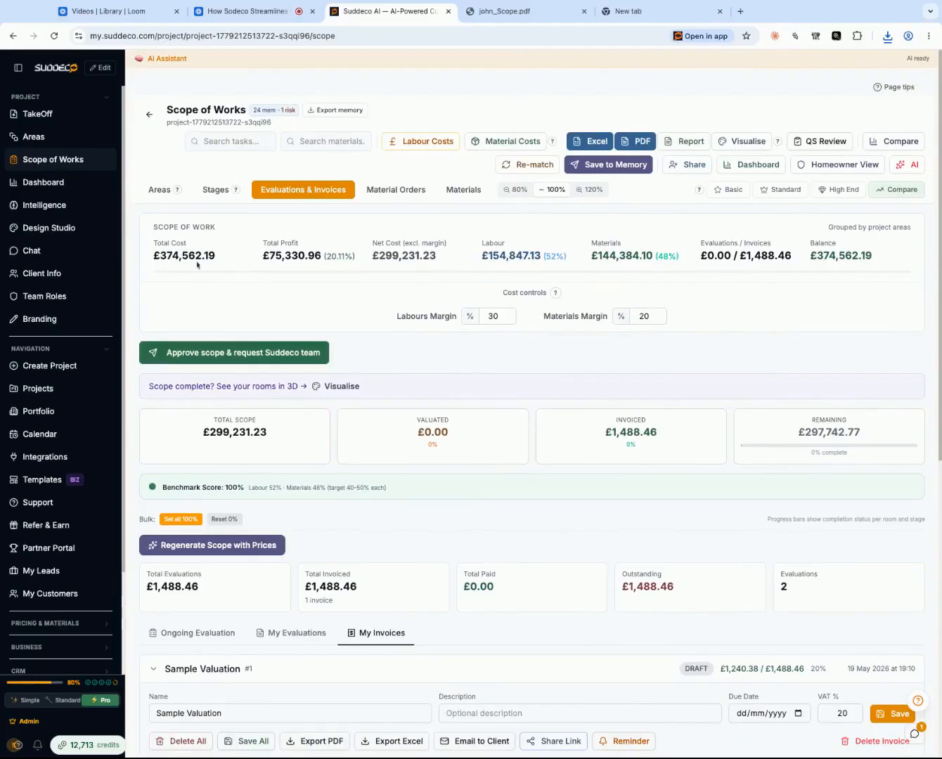
{"action": "scroll", "coordinate": [858, 527], "scroll_direction": "down", "scroll_amount": 4}
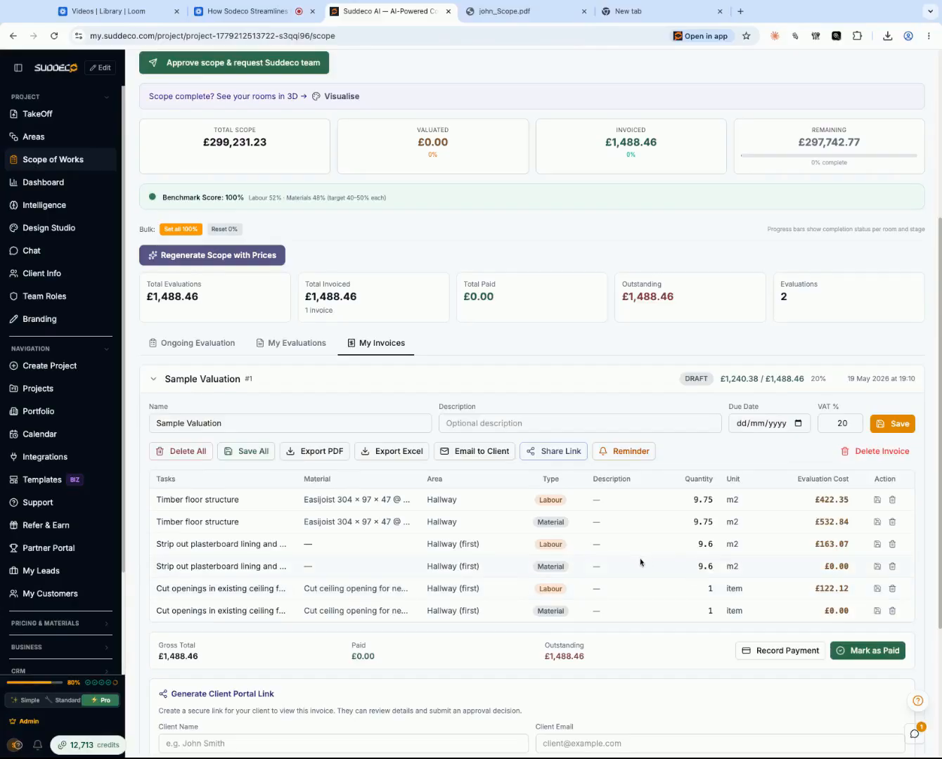
- Start a new material order from the scope of works, selecting the Site Setup & Preliminaries and Internal Walls & Partitions stages
{"action": "scroll", "coordinate": [640, 562], "scroll_direction": "up", "scroll_amount": 5}
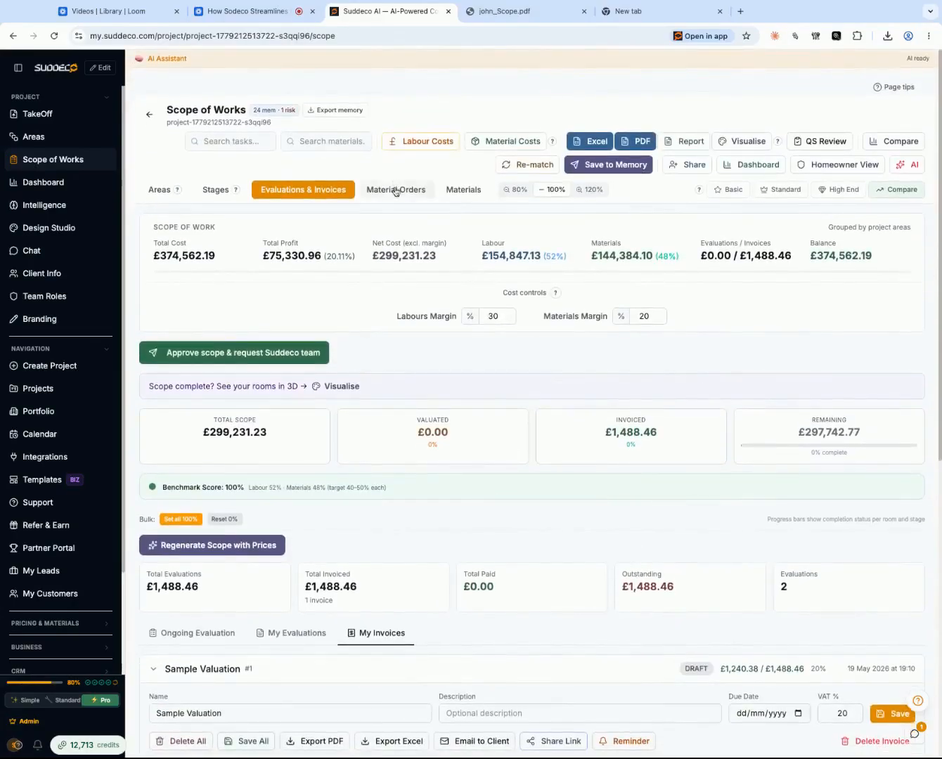
{"action": "left_click", "coordinate": [396, 190]}
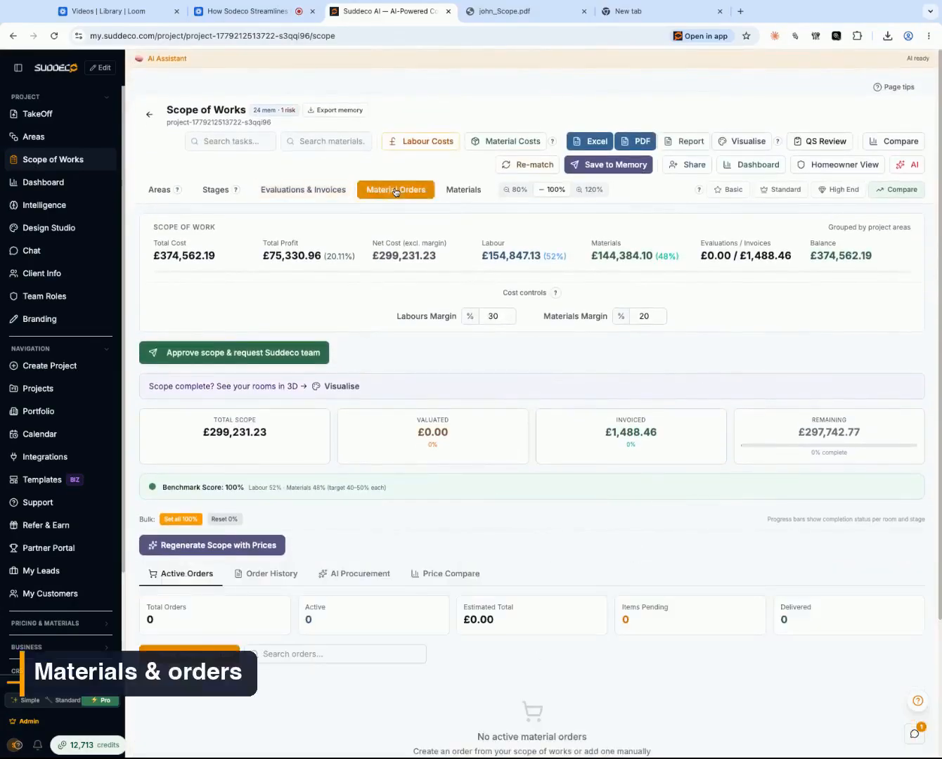
{"action": "left_click", "coordinate": [213, 651]}
{"action": "scroll", "coordinate": [507, 483], "scroll_direction": "down", "scroll_amount": 1}
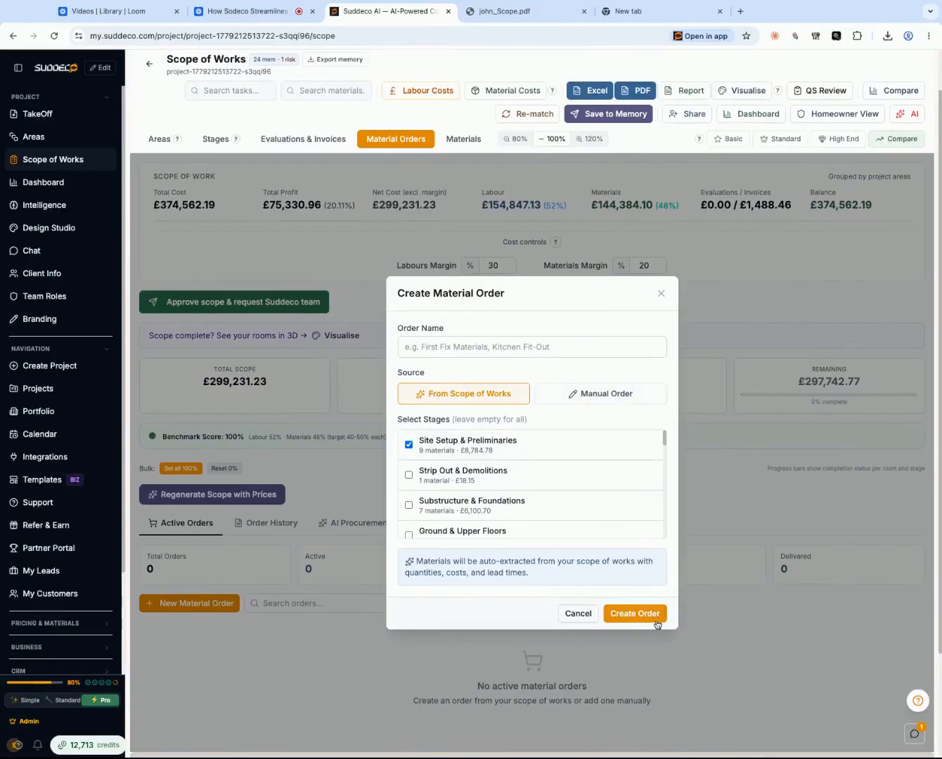
{"action": "double_click", "coordinate": [468, 450]}
{"action": "scroll", "coordinate": [501, 475], "scroll_direction": "down", "scroll_amount": 1}
{"action": "scroll", "coordinate": [501, 475], "scroll_direction": "down", "scroll_amount": 1}
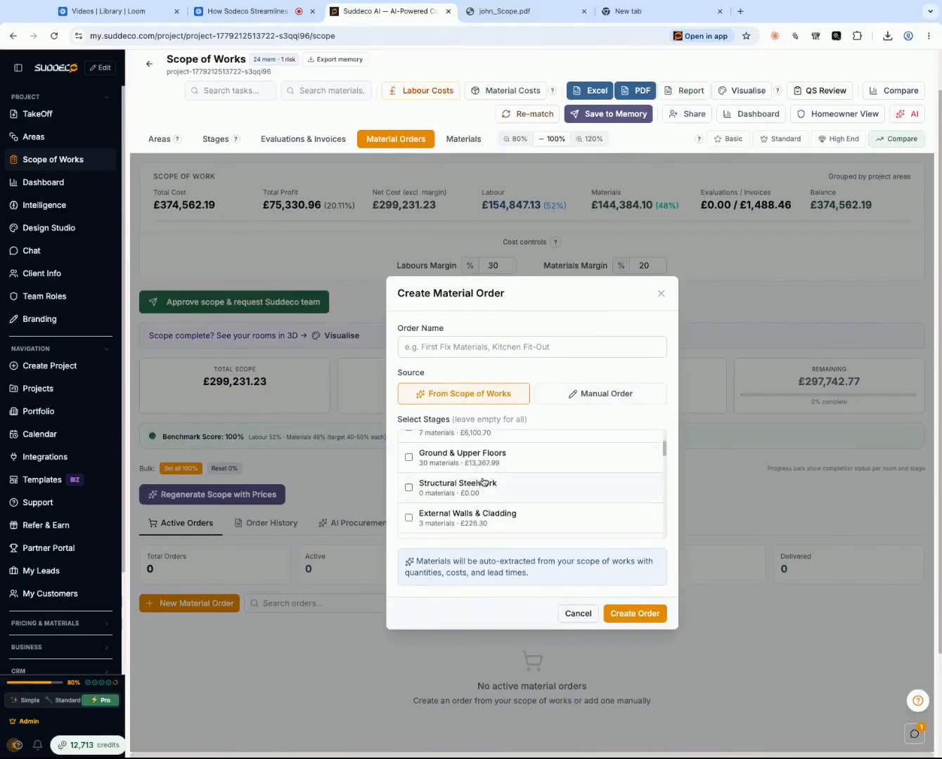
{"action": "scroll", "coordinate": [485, 464], "scroll_direction": "down", "scroll_amount": 2}
{"action": "left_click", "coordinate": [488, 481]}
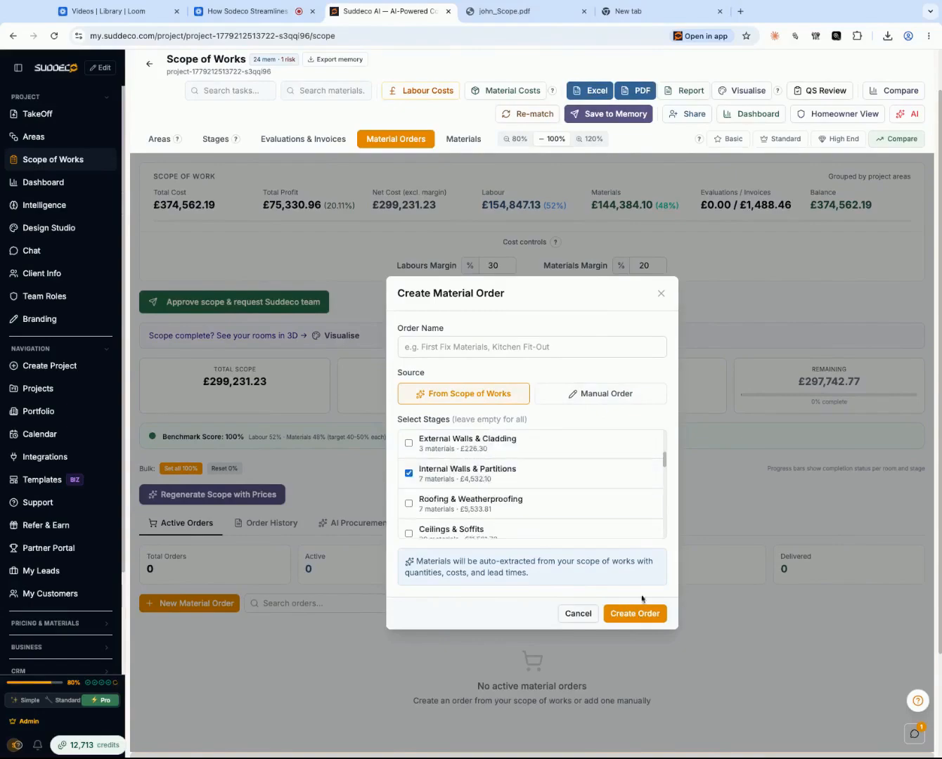
- Name the material order "order" and try to create it
{"action": "left_click", "coordinate": [636, 615]}
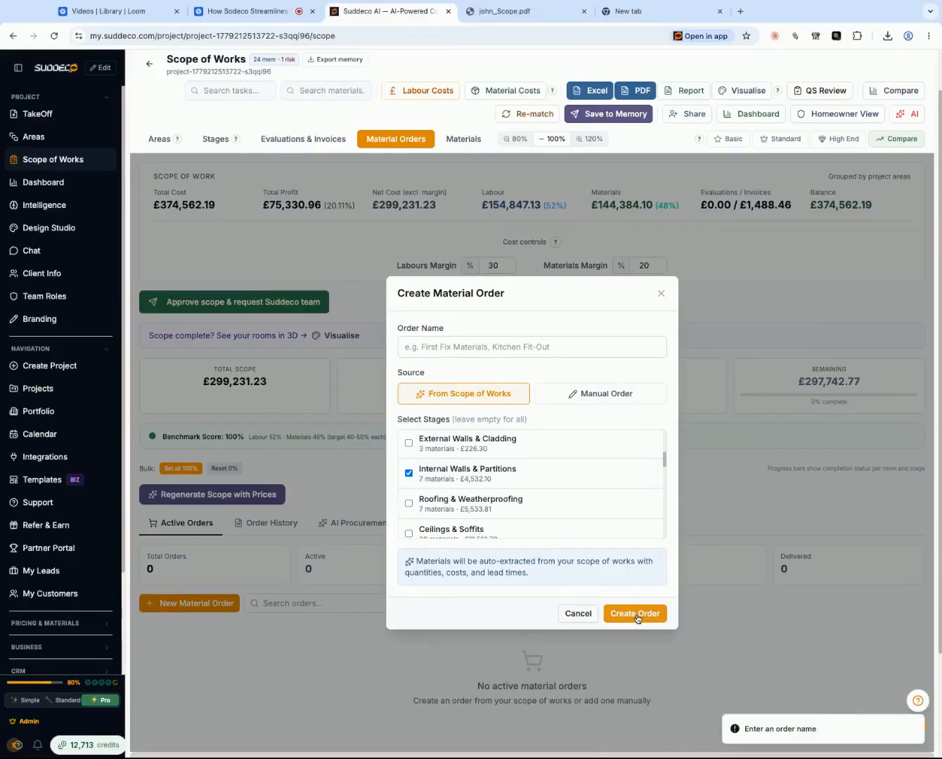
{"action": "left_click", "coordinate": [454, 348]}
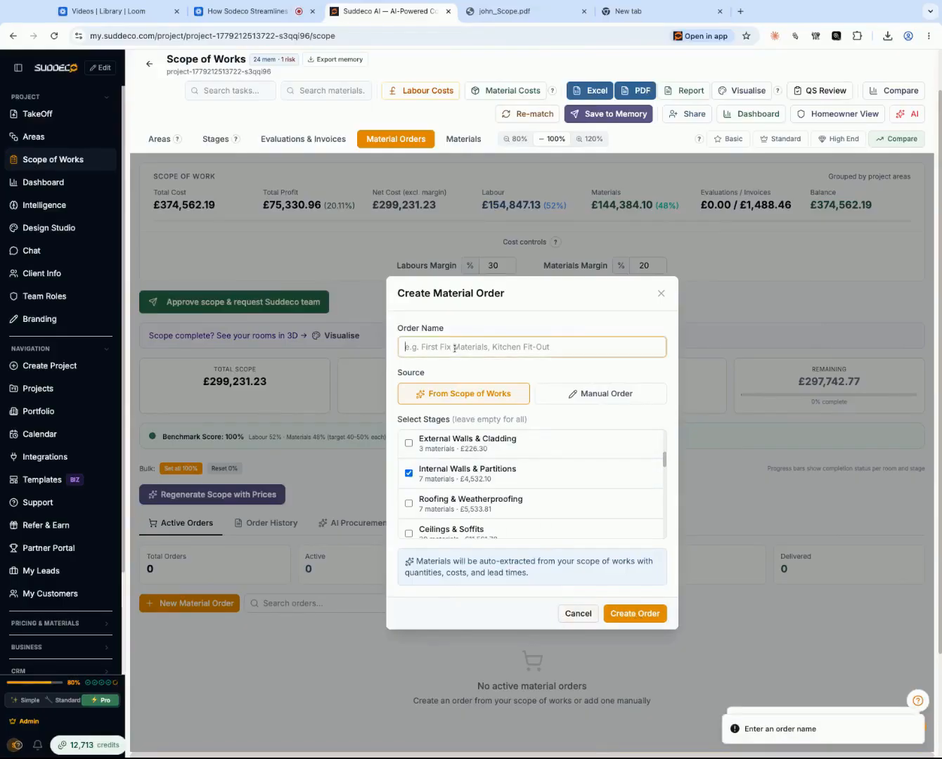
{"action": "type", "text": "ord"}
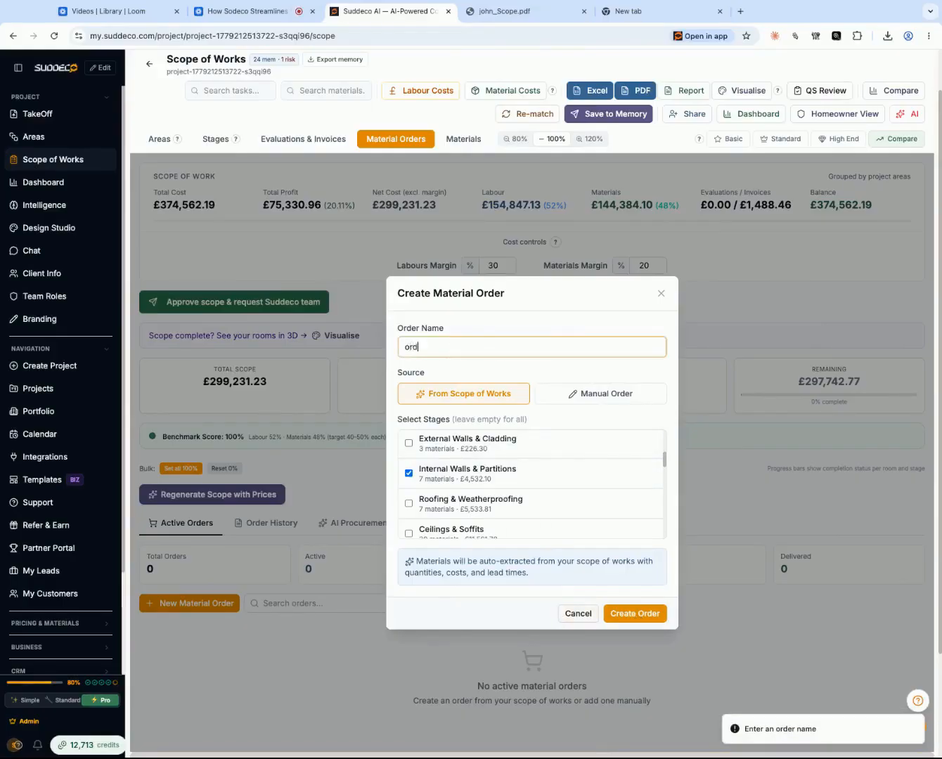
{"action": "type", "text": "er"}
{"action": "left_click", "coordinate": [648, 618]}
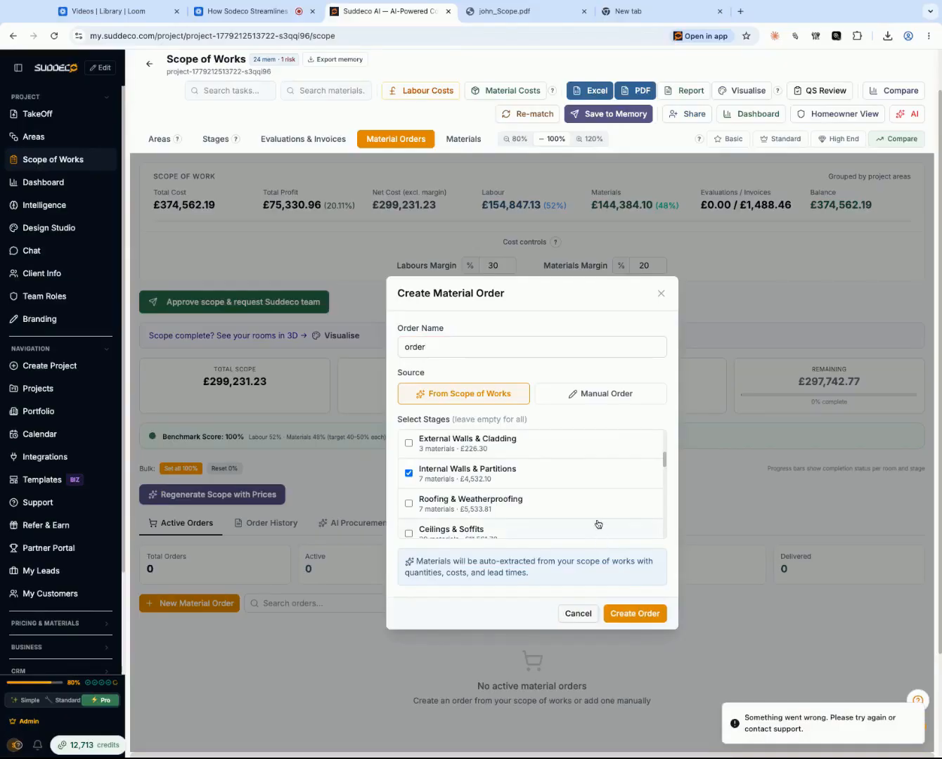
- Check the Manual Order source and the scope stage list, and close the material order form without creating an order
{"action": "scroll", "coordinate": [525, 422], "scroll_direction": "down", "scroll_amount": 3}
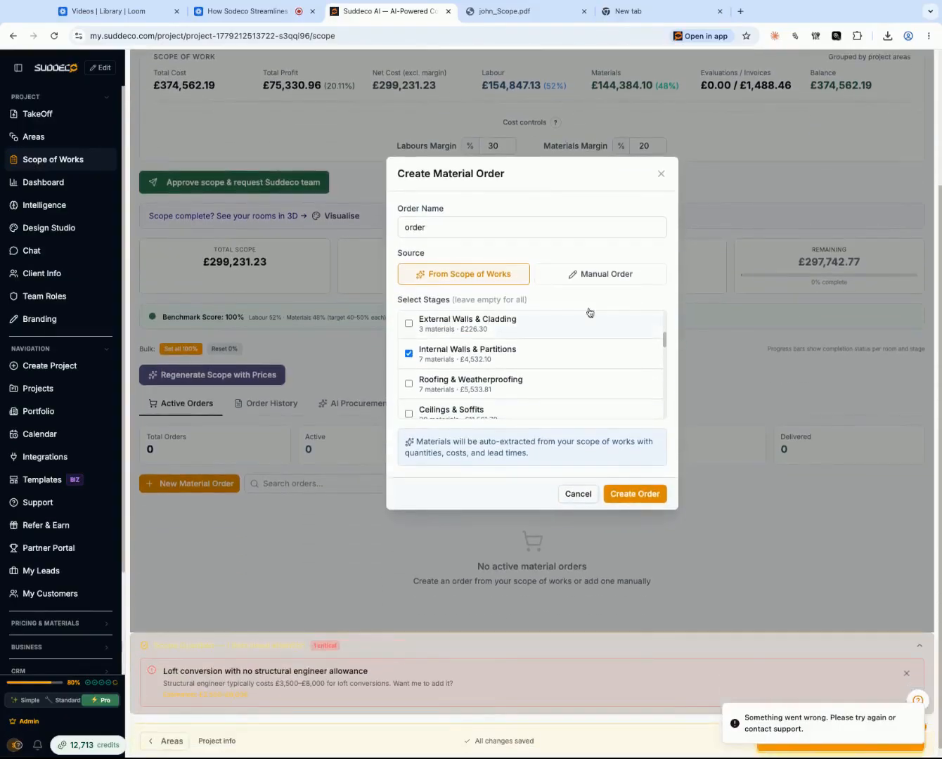
{"action": "left_click", "coordinate": [604, 274]}
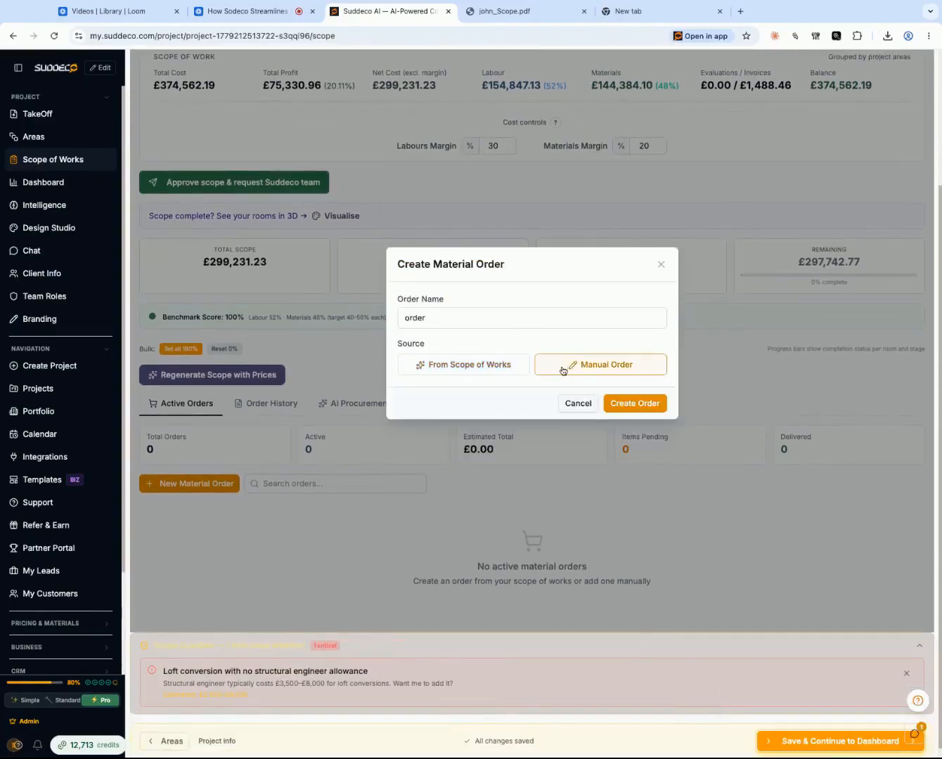
{"action": "left_click", "coordinate": [508, 372]}
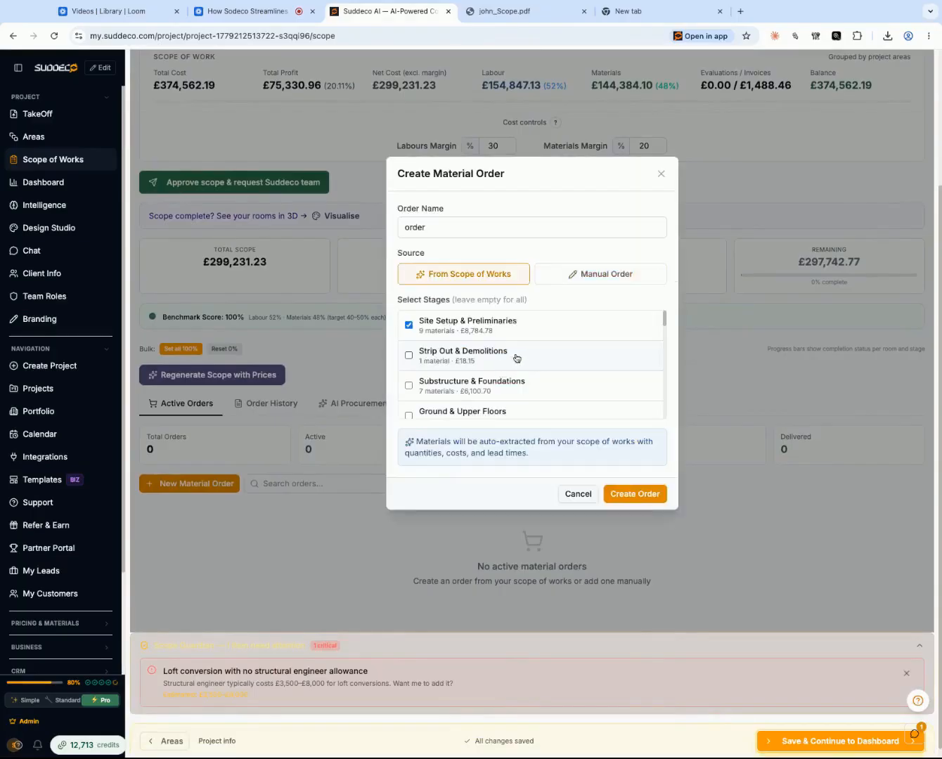
{"action": "scroll", "coordinate": [516, 357], "scroll_direction": "down", "scroll_amount": 5}
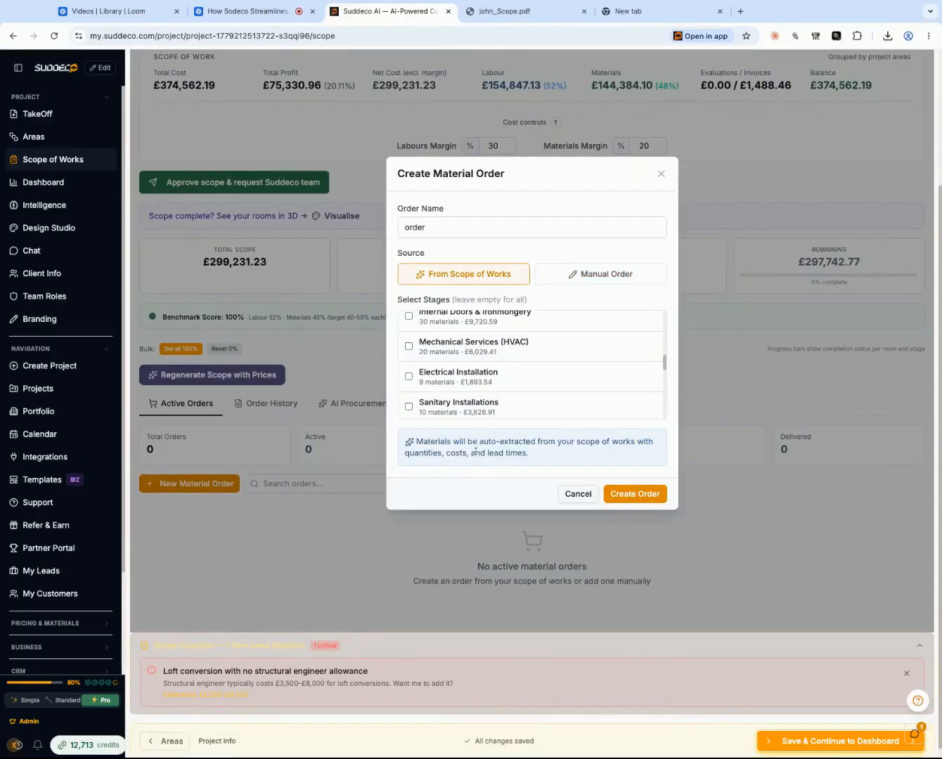
{"action": "scroll", "coordinate": [507, 422], "scroll_direction": "up", "scroll_amount": 3}
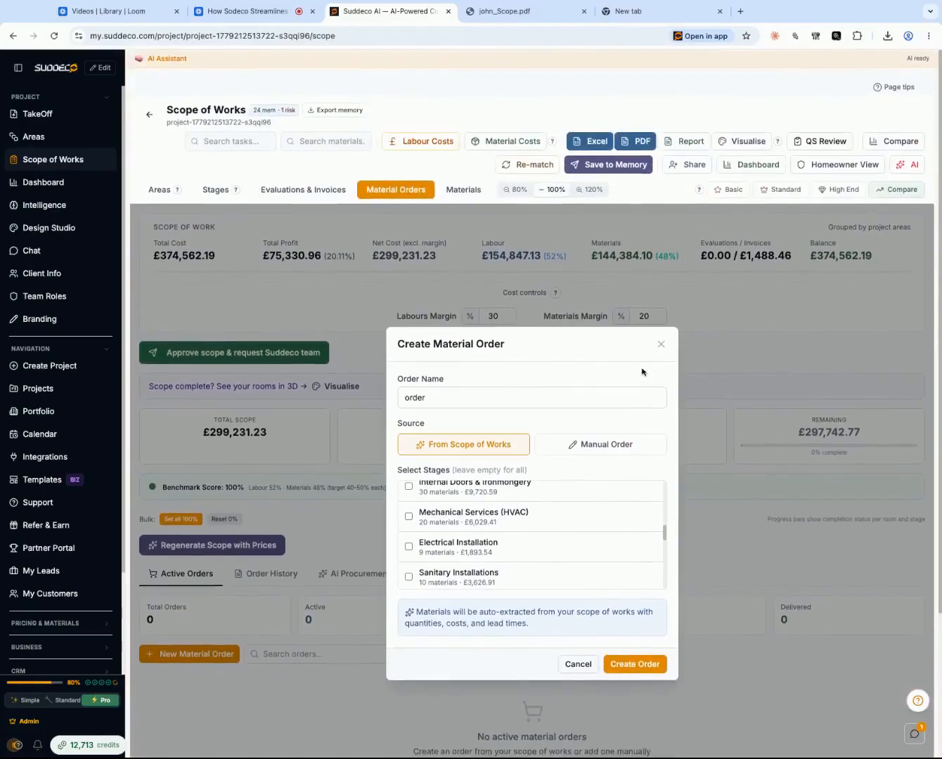
{"action": "left_click", "coordinate": [661, 346]}
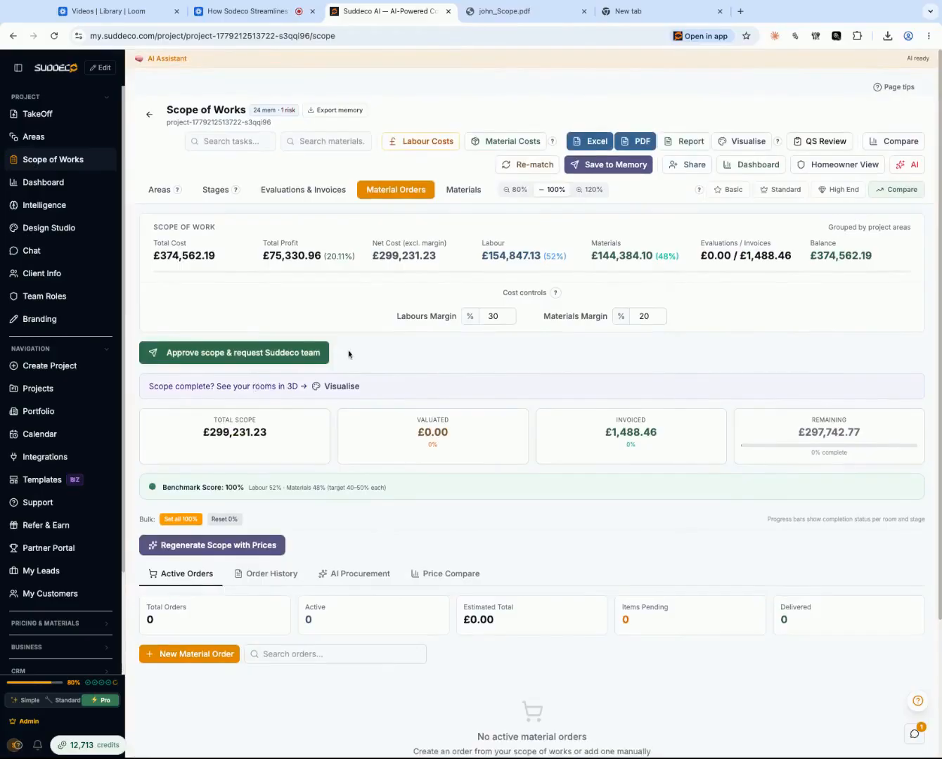
- Look through the project's available materials list and return to the Scope of Works
{"action": "left_click", "coordinate": [464, 191]}
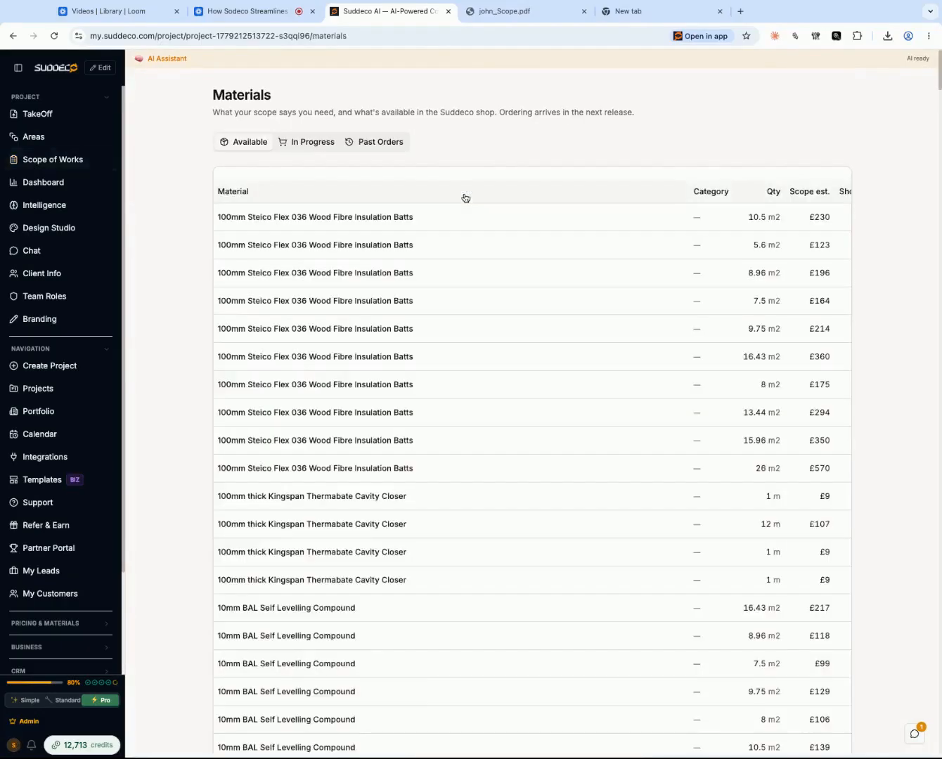
{"action": "scroll", "coordinate": [406, 386], "scroll_direction": "down", "scroll_amount": 2}
{"action": "scroll", "coordinate": [407, 385], "scroll_direction": "up", "scroll_amount": 3}
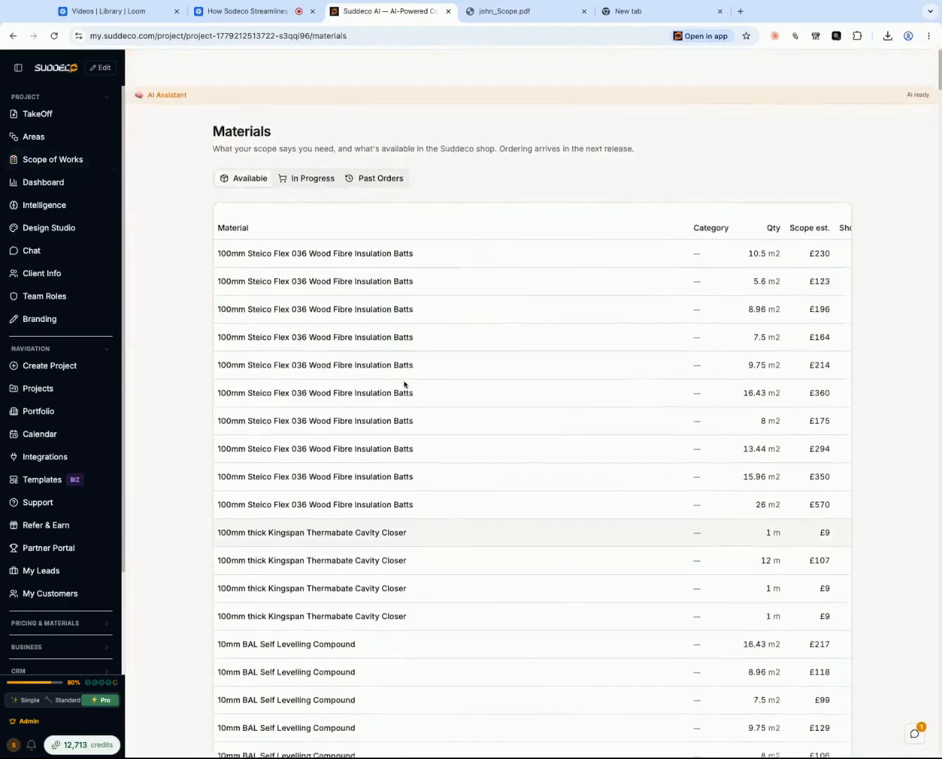
{"action": "left_click", "coordinate": [46, 159]}
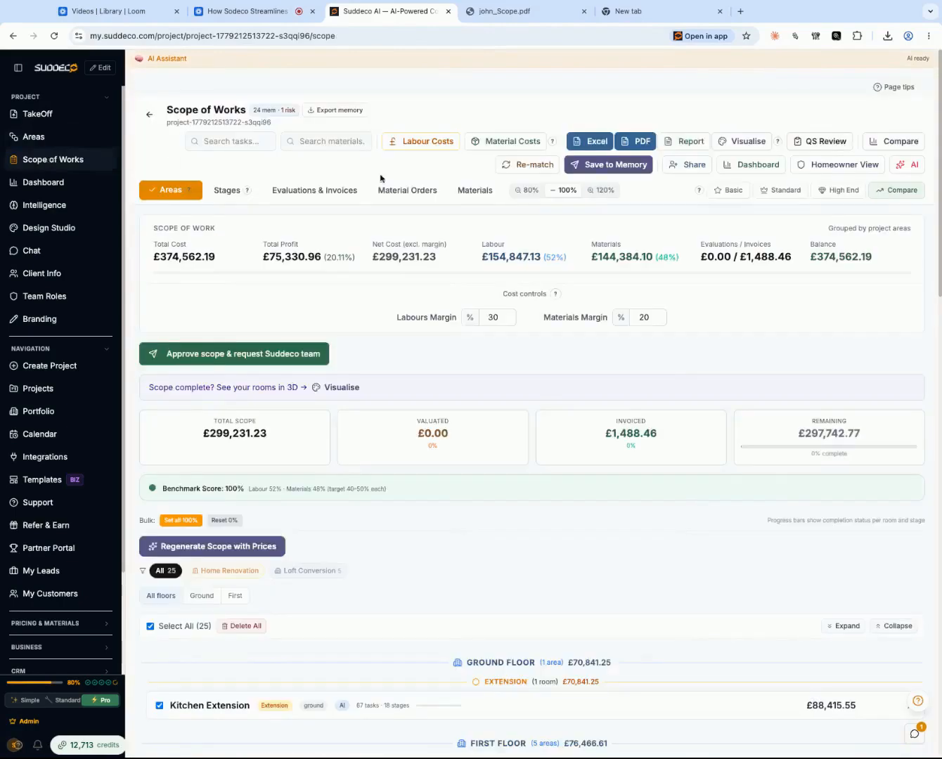
- Open Project Material Costs, show the entry row for adding a material, and export the project's material rates as CSV
{"action": "left_click", "coordinate": [512, 141]}
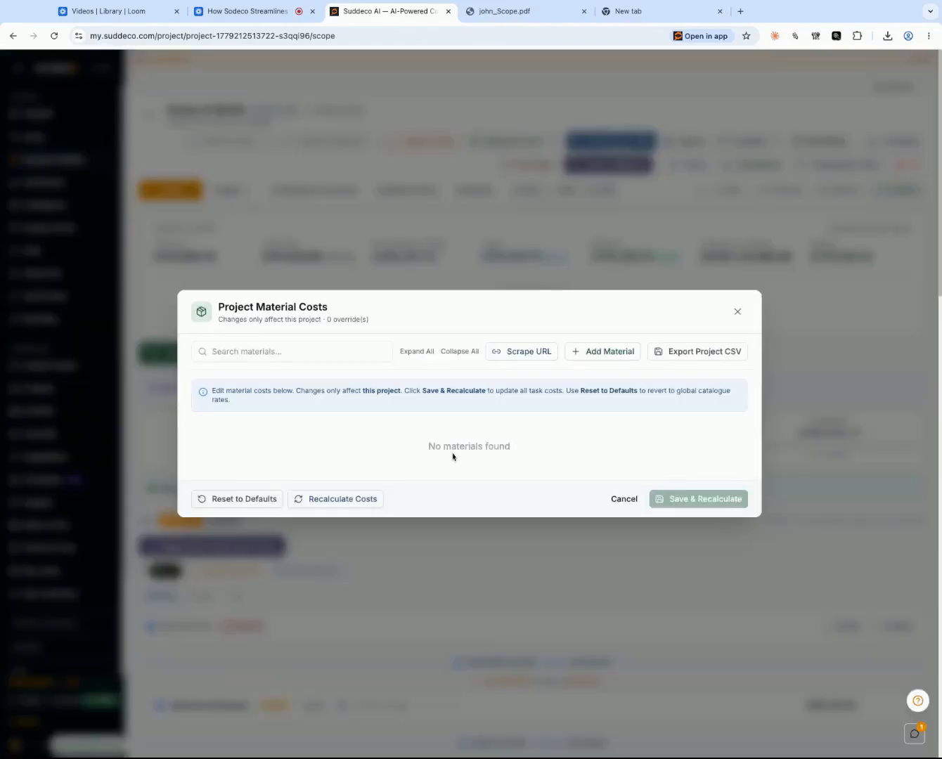
{"action": "scroll", "coordinate": [459, 427], "scroll_direction": "down", "scroll_amount": 2}
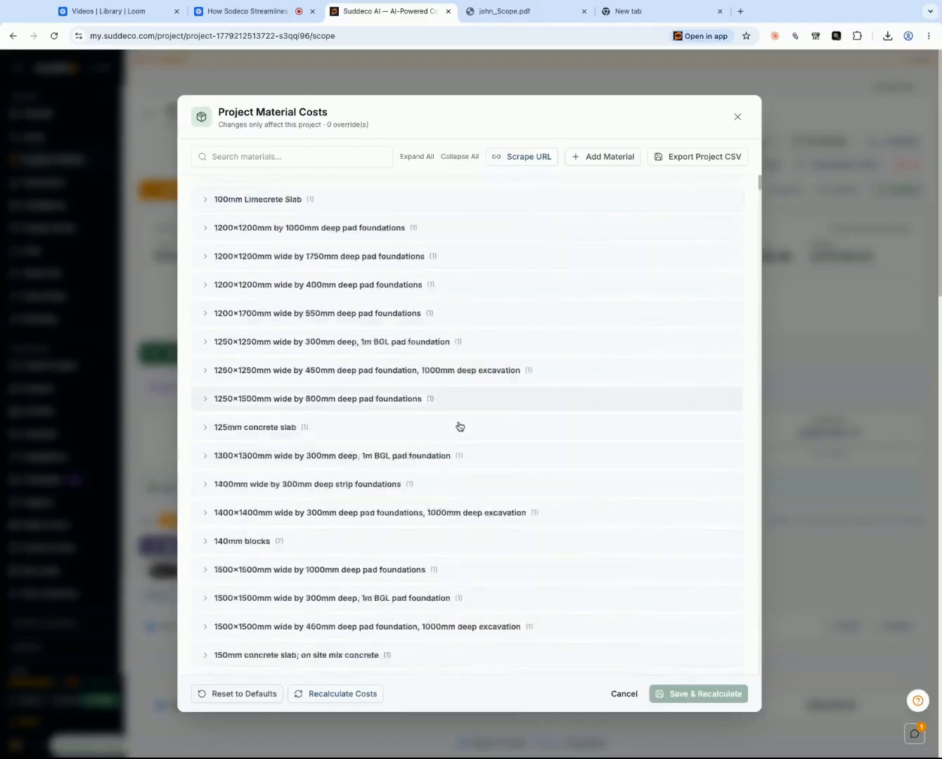
{"action": "scroll", "coordinate": [459, 427], "scroll_direction": "down", "scroll_amount": 20}
{"action": "scroll", "coordinate": [459, 427], "scroll_direction": "up", "scroll_amount": 15}
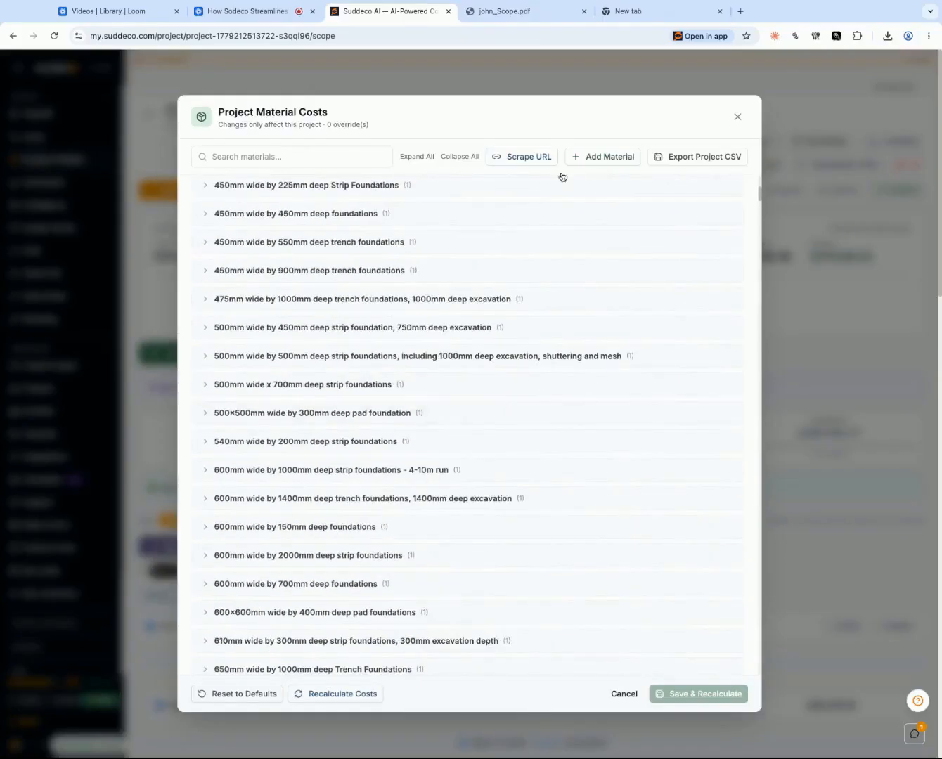
{"action": "left_click", "coordinate": [610, 158]}
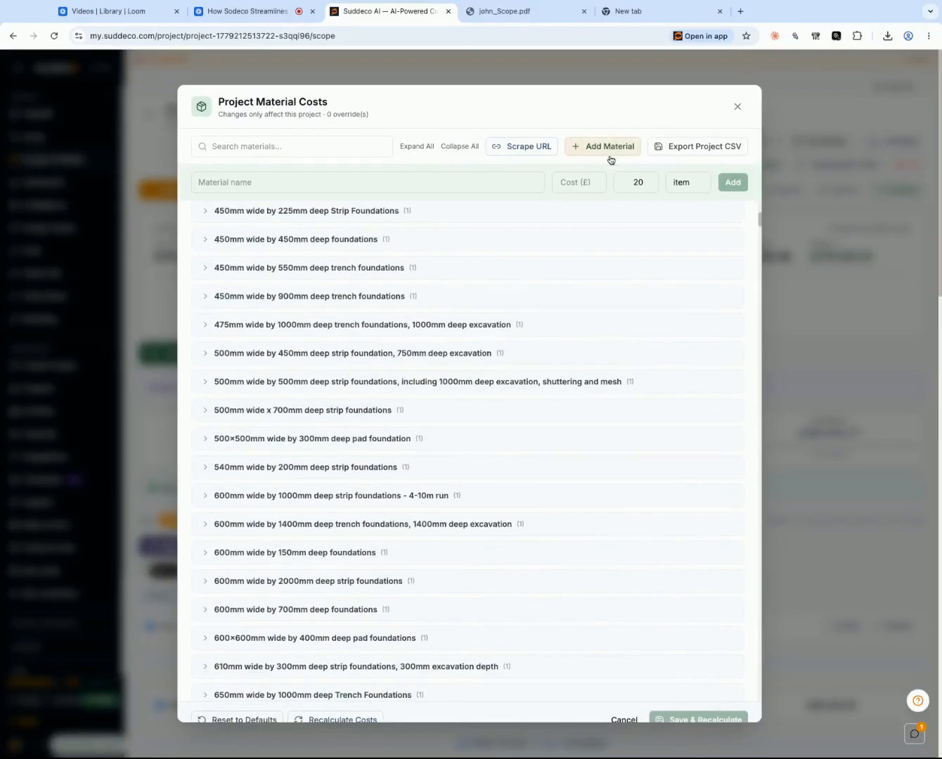
{"action": "left_click", "coordinate": [685, 155]}
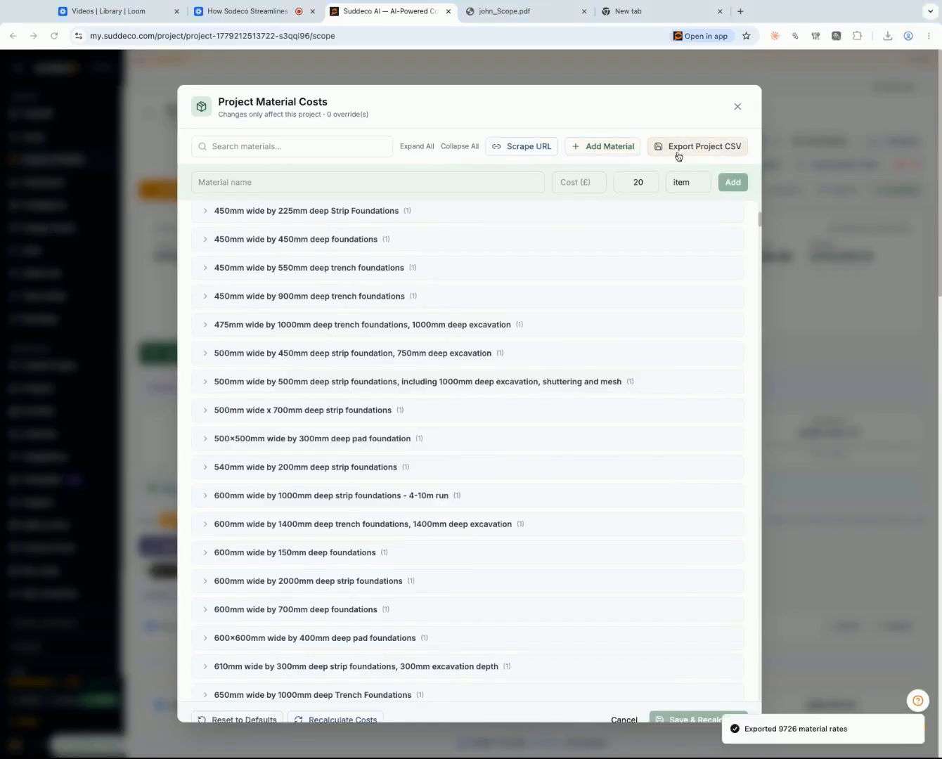
- Examine material cost groups, including Floor Channel, Floor Coatings & Finishes and Green and red light system, and close Project Material Costs
{"action": "scroll", "coordinate": [501, 528], "scroll_direction": "down", "scroll_amount": 20}
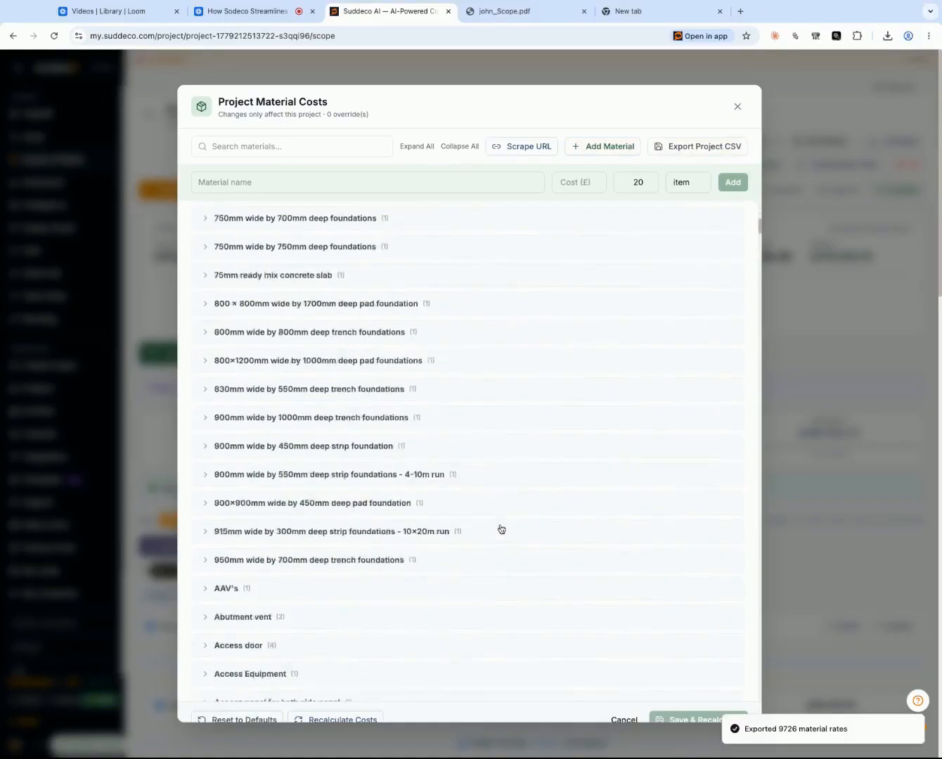
{"action": "scroll", "coordinate": [501, 529], "scroll_direction": "down", "scroll_amount": 20}
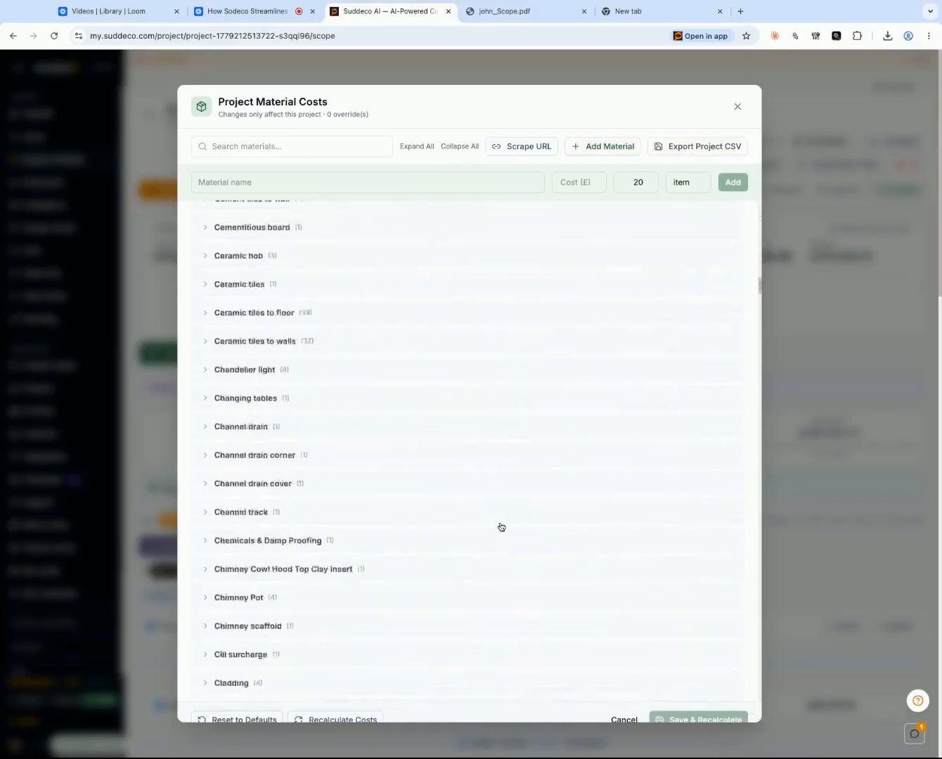
{"action": "scroll", "coordinate": [501, 525], "scroll_direction": "down", "scroll_amount": 20}
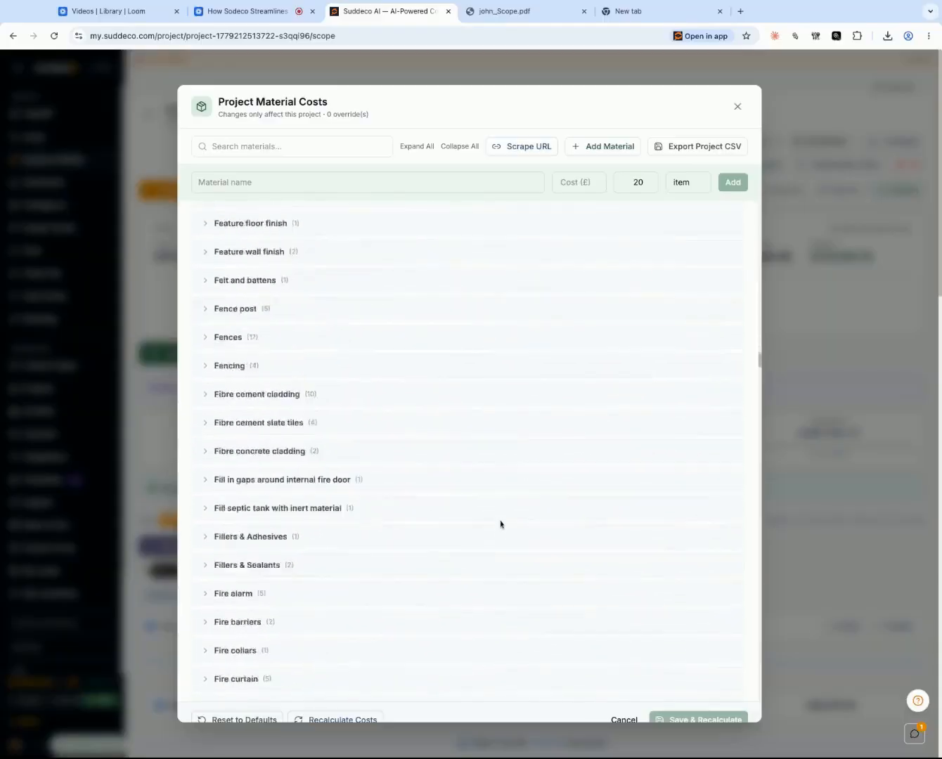
{"action": "left_click", "coordinate": [416, 451]}
{"action": "left_click", "coordinate": [328, 534]}
{"action": "scroll", "coordinate": [329, 534], "scroll_direction": "down", "scroll_amount": 20}
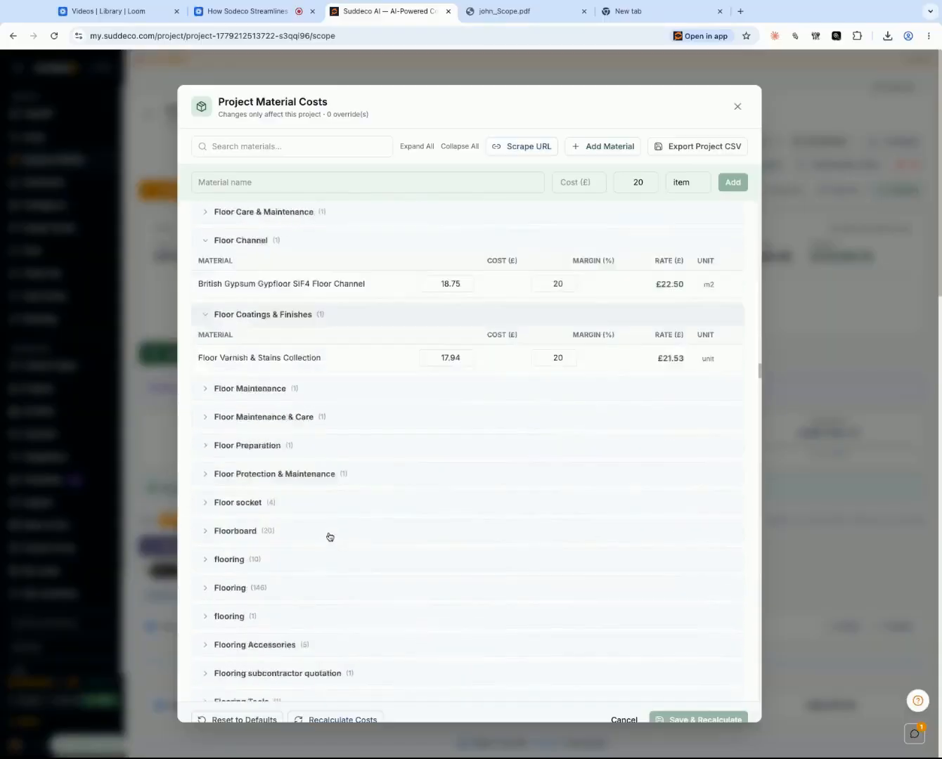
{"action": "scroll", "coordinate": [329, 534], "scroll_direction": "down", "scroll_amount": 4}
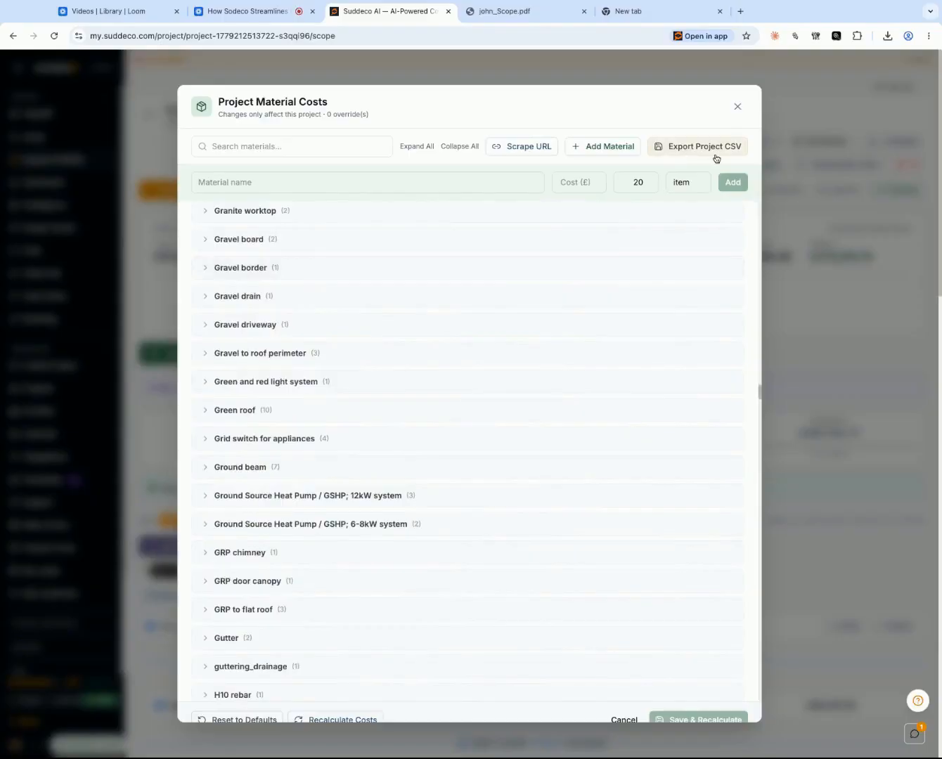
{"action": "left_click", "coordinate": [410, 386]}
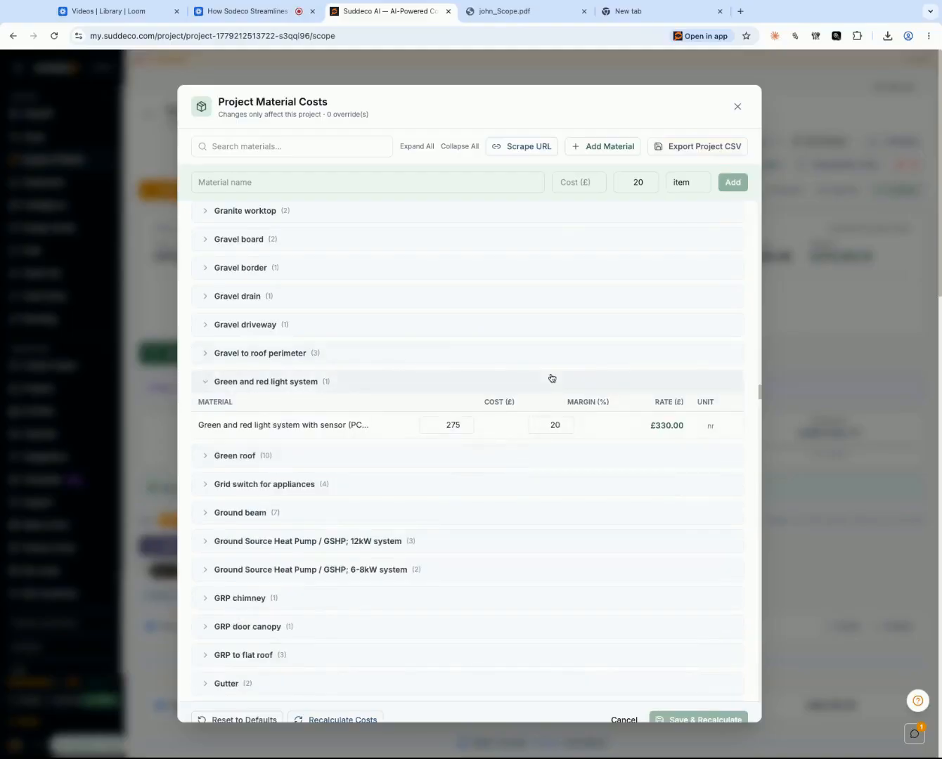
{"action": "left_click", "coordinate": [738, 107]}
- Open the project's Intelligence page
{"action": "scroll", "coordinate": [531, 289], "scroll_direction": "down", "scroll_amount": 15}
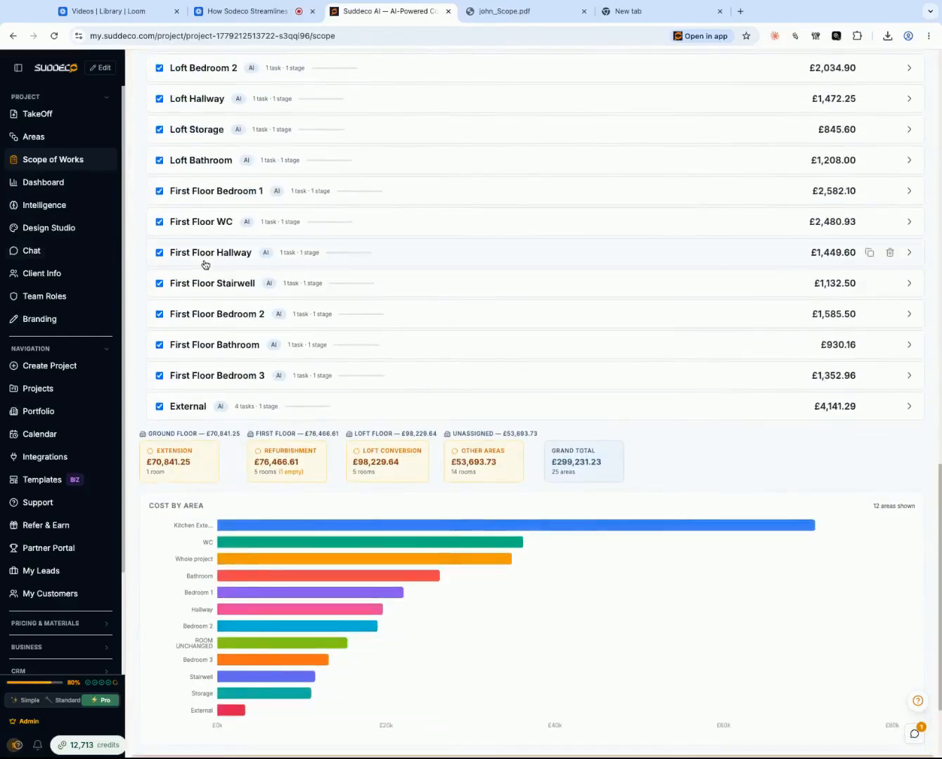
{"action": "left_click", "coordinate": [47, 206]}
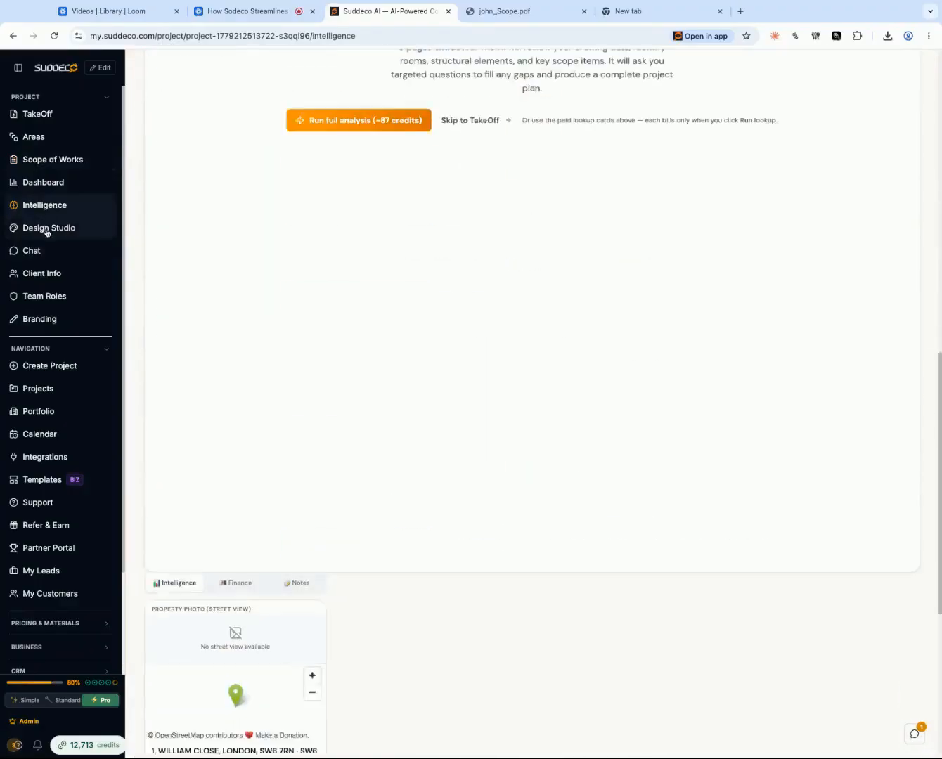
- Examine the property lookup cards and the full AI project review option on the project's Intelligence page
{"action": "left_click", "coordinate": [47, 227]}
{"action": "left_click", "coordinate": [66, 208]}
{"action": "scroll", "coordinate": [364, 349], "scroll_direction": "down", "scroll_amount": 5}
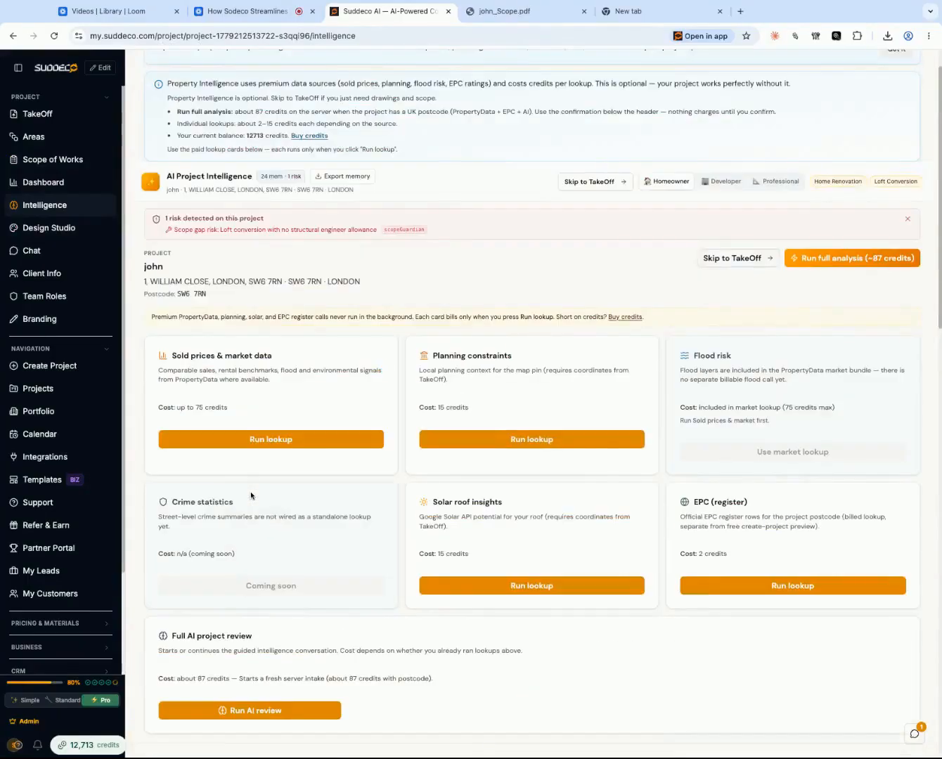
{"action": "scroll", "coordinate": [244, 316], "scroll_direction": "down", "scroll_amount": 6}
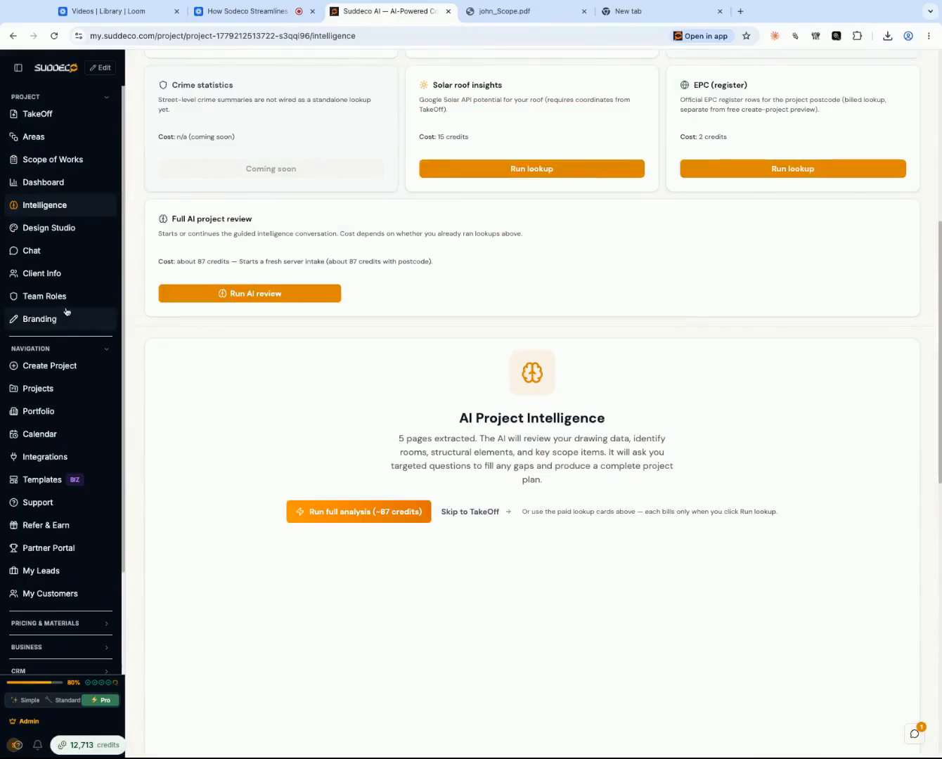
- View the project's Client Information page and its Project Team roles page
{"action": "left_click", "coordinate": [45, 275]}
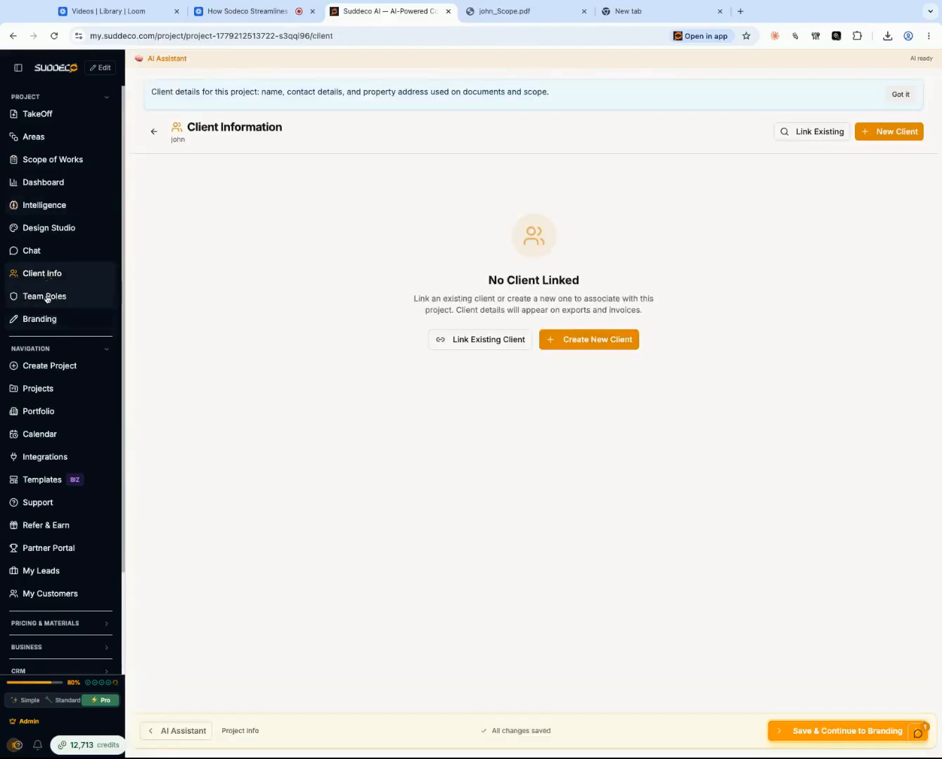
{"action": "left_click", "coordinate": [47, 298]}
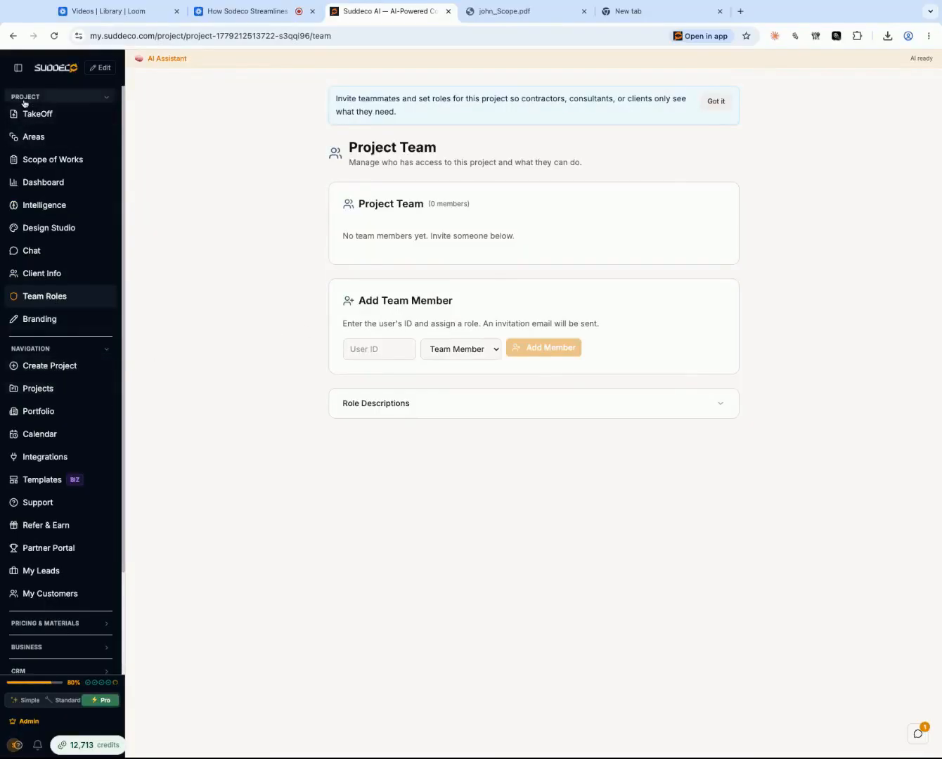
- Collapse the sidebar's Project group and look through the full list of projects
{"action": "left_click", "coordinate": [53, 98]}
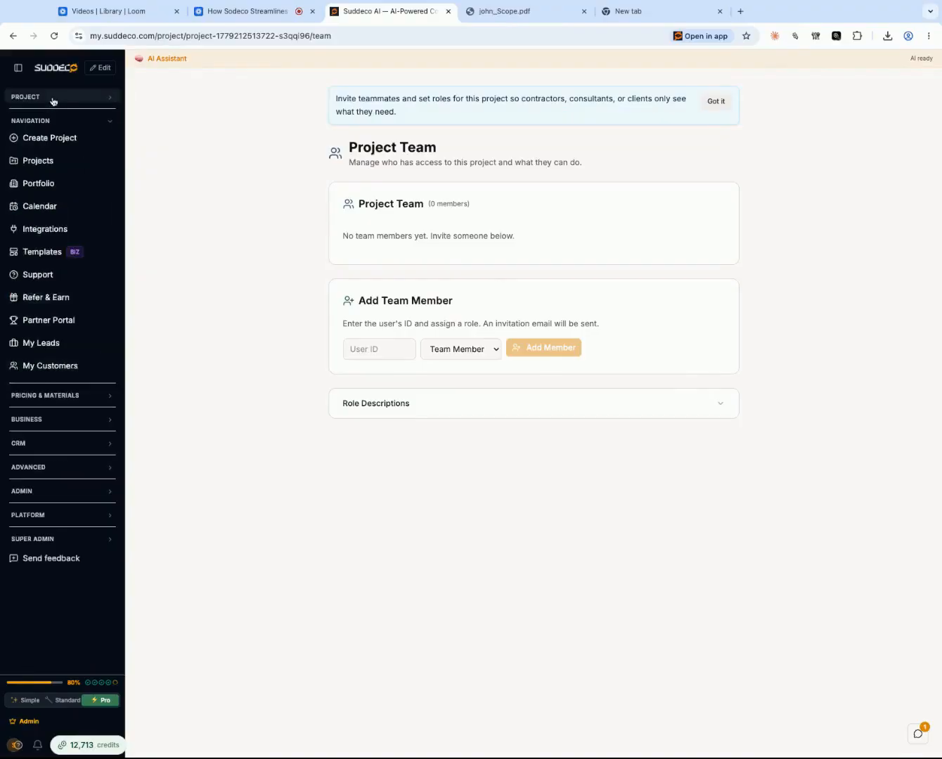
{"action": "left_click", "coordinate": [113, 122]}
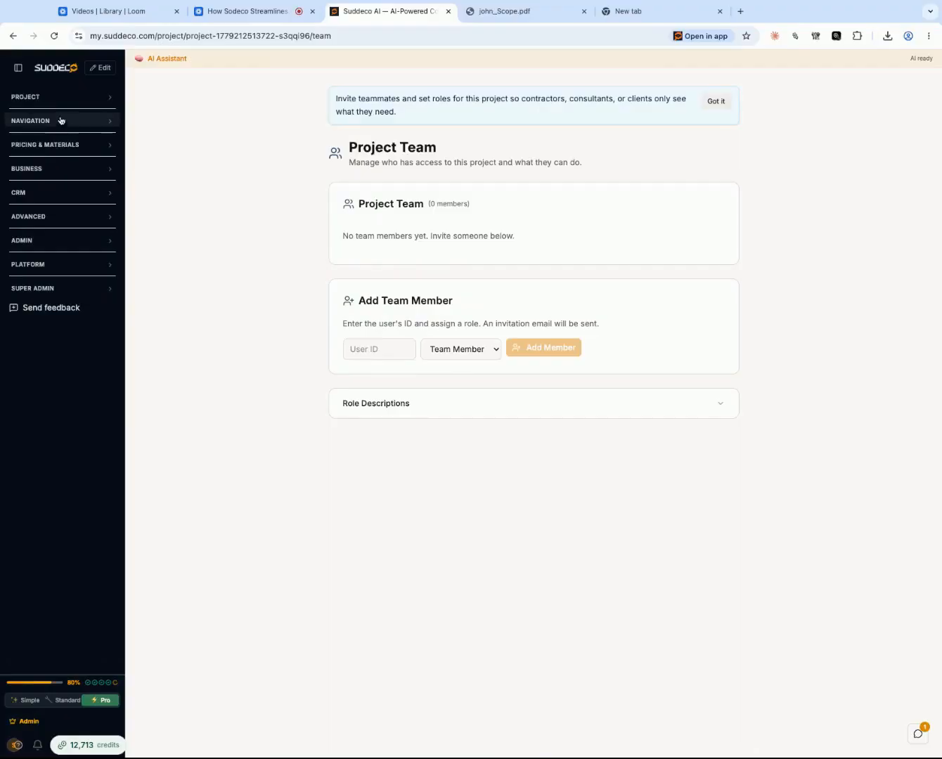
{"action": "left_click", "coordinate": [38, 98]}
{"action": "left_click", "coordinate": [37, 98]}
{"action": "left_click", "coordinate": [39, 121]}
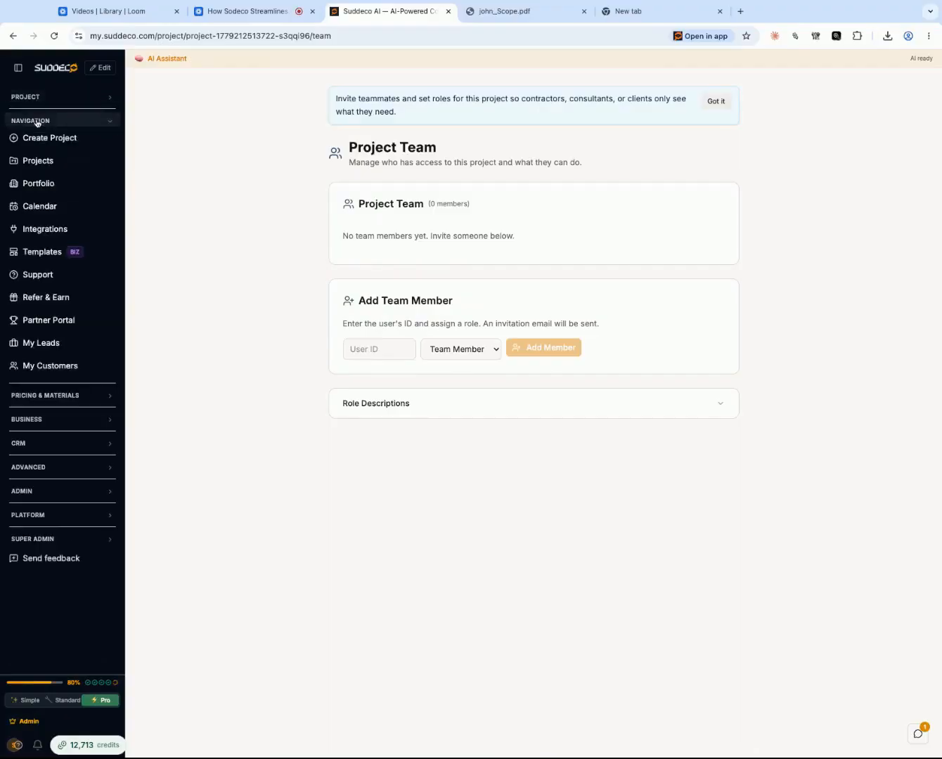
{"action": "left_click", "coordinate": [33, 163]}
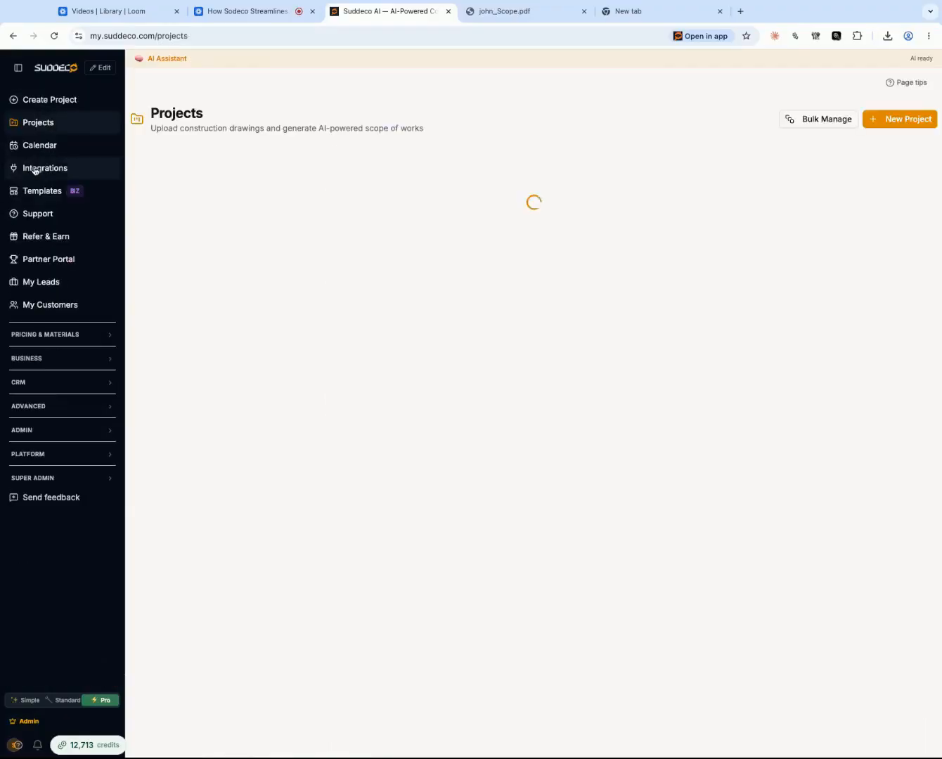
{"action": "scroll", "coordinate": [537, 375], "scroll_direction": "down", "scroll_amount": 2}
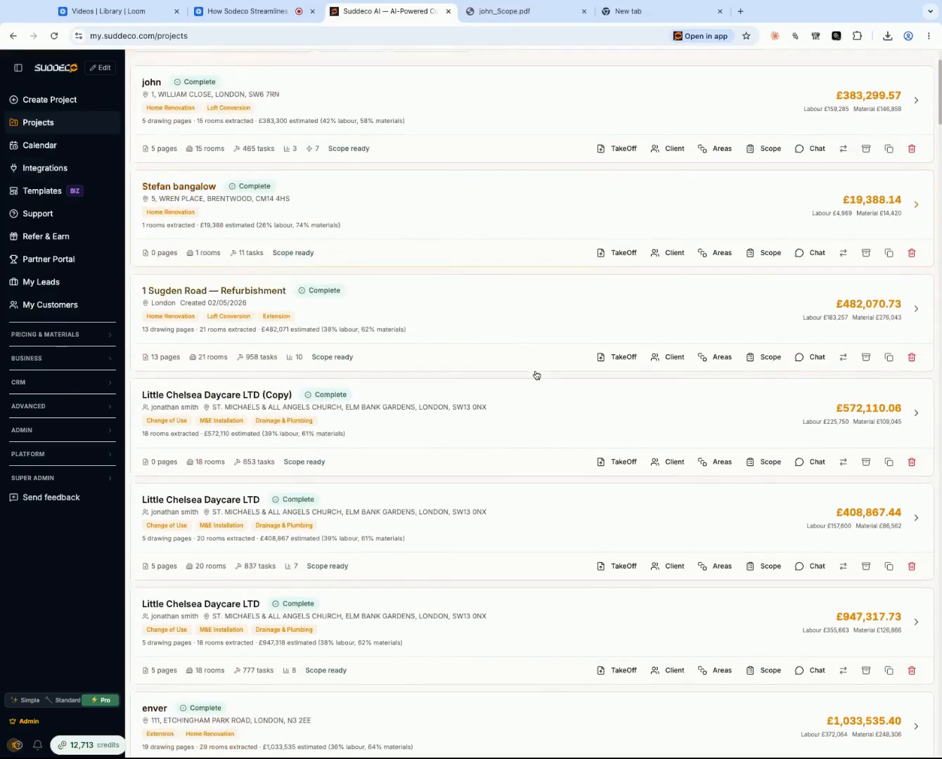
{"action": "scroll", "coordinate": [542, 161], "scroll_direction": "up", "scroll_amount": 2}
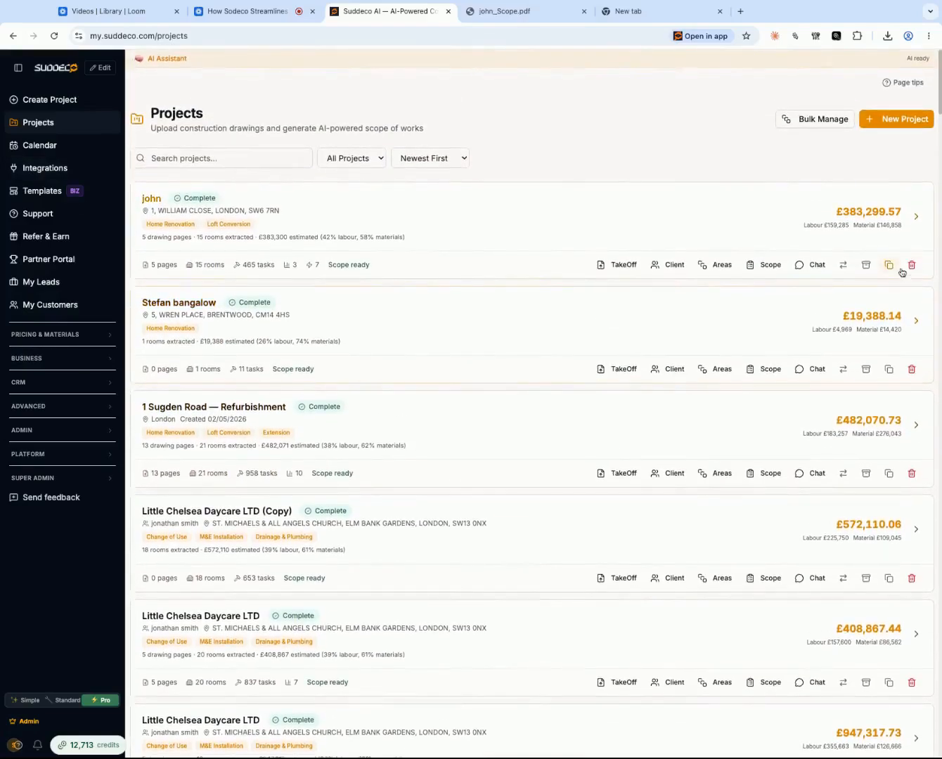
- Reopen the newest Home Renovation and Loft Conversion project and inspect its proposed ground floor drawing in TakeOff
{"action": "left_click", "coordinate": [775, 257]}
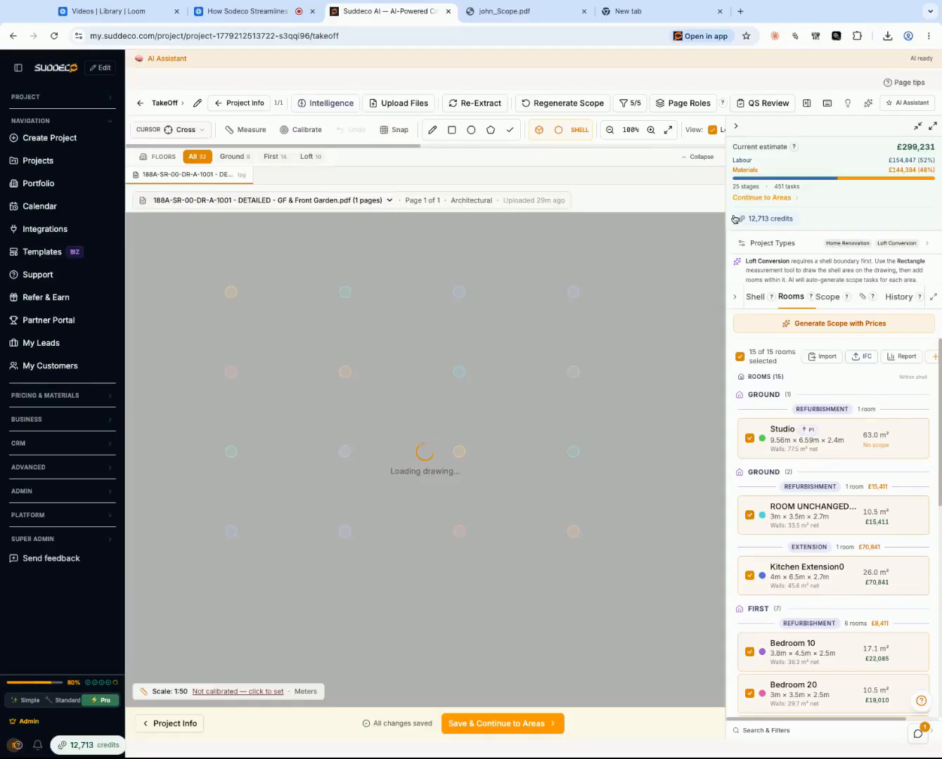
{"action": "scroll", "coordinate": [526, 538], "scroll_direction": "down", "scroll_amount": 3}
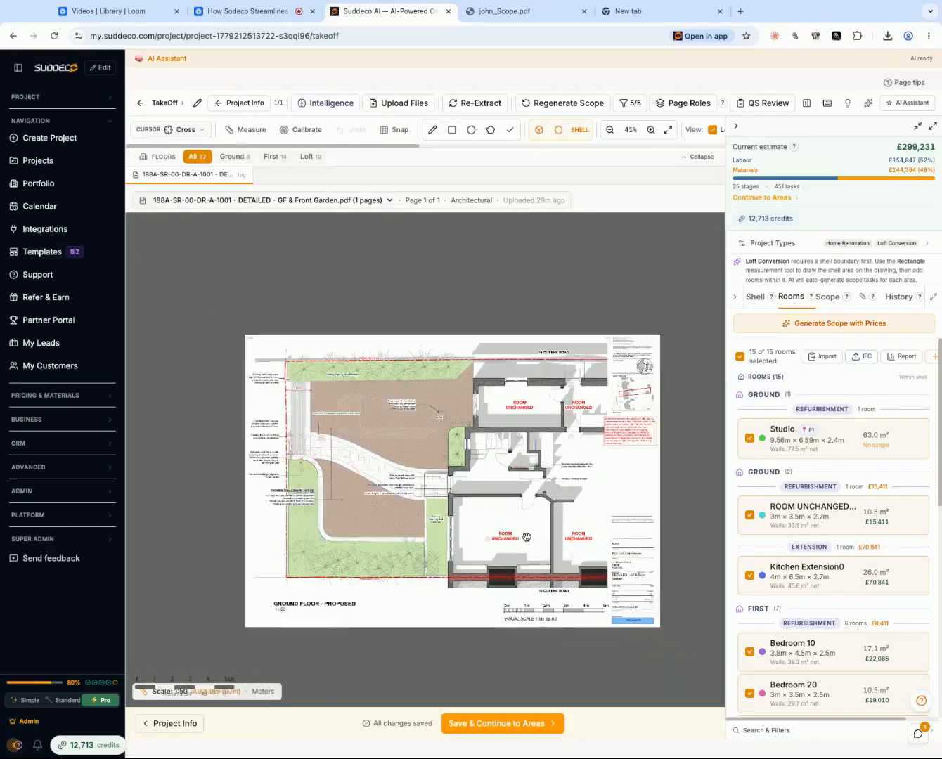
{"action": "scroll", "coordinate": [510, 590], "scroll_direction": "up", "scroll_amount": 2}
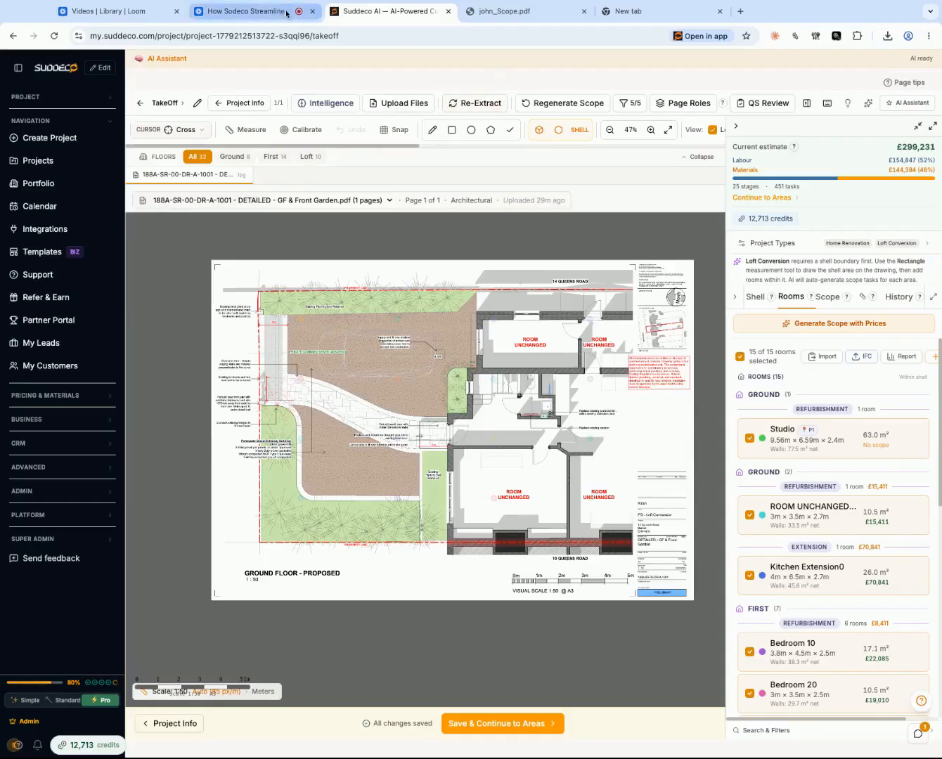
{"action": "left_click", "coordinate": [258, 9]}
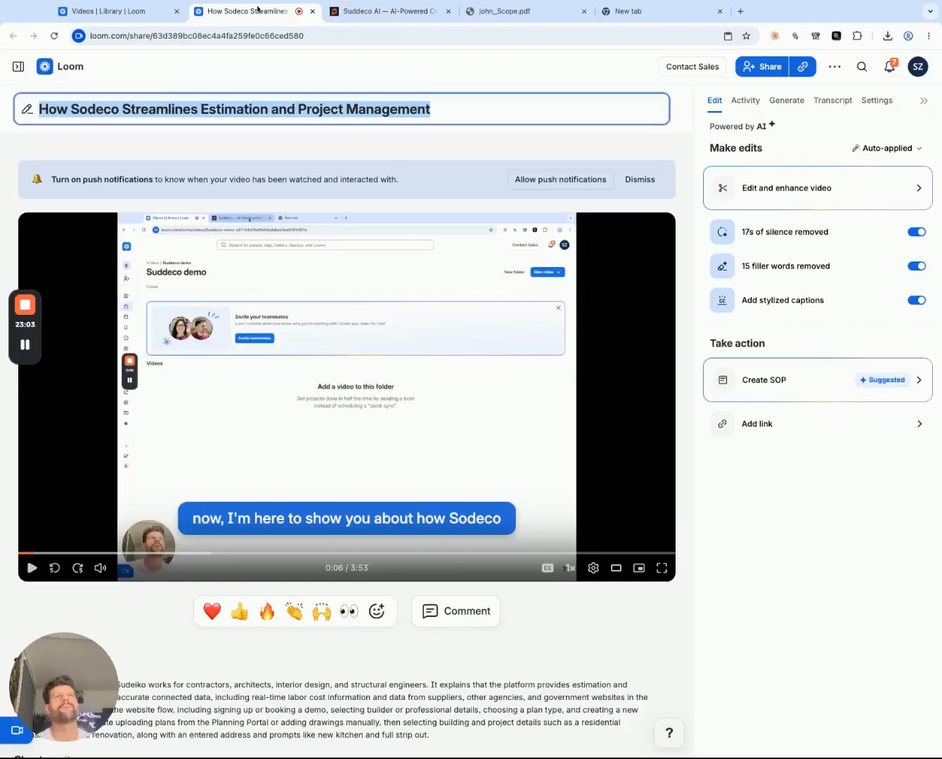
{"action": "left_click", "coordinate": [24, 306]}
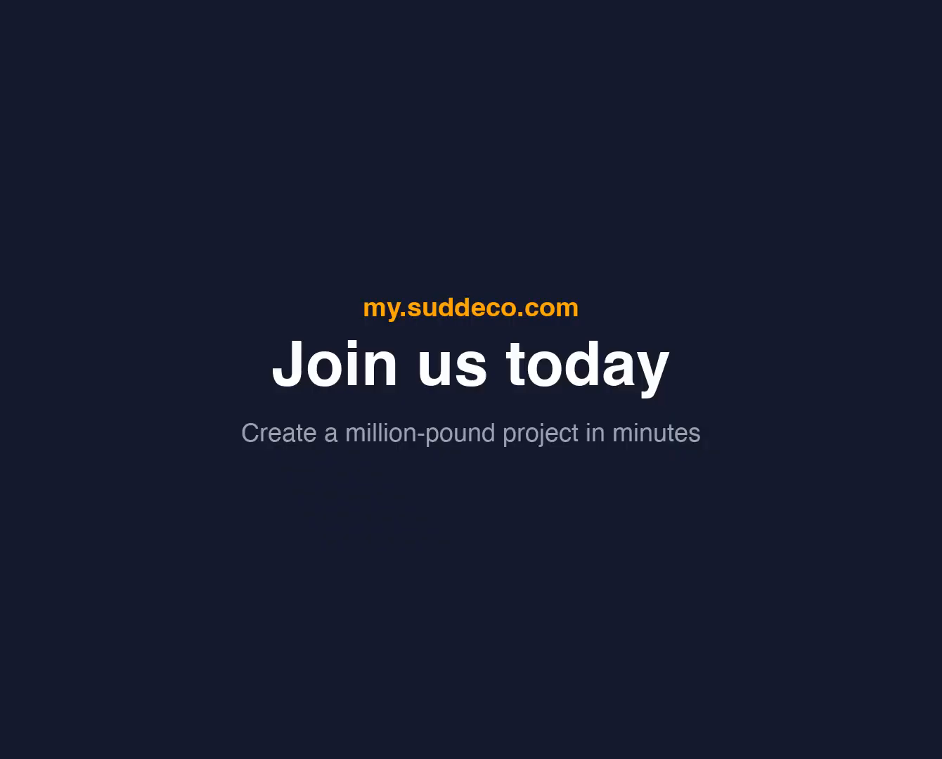